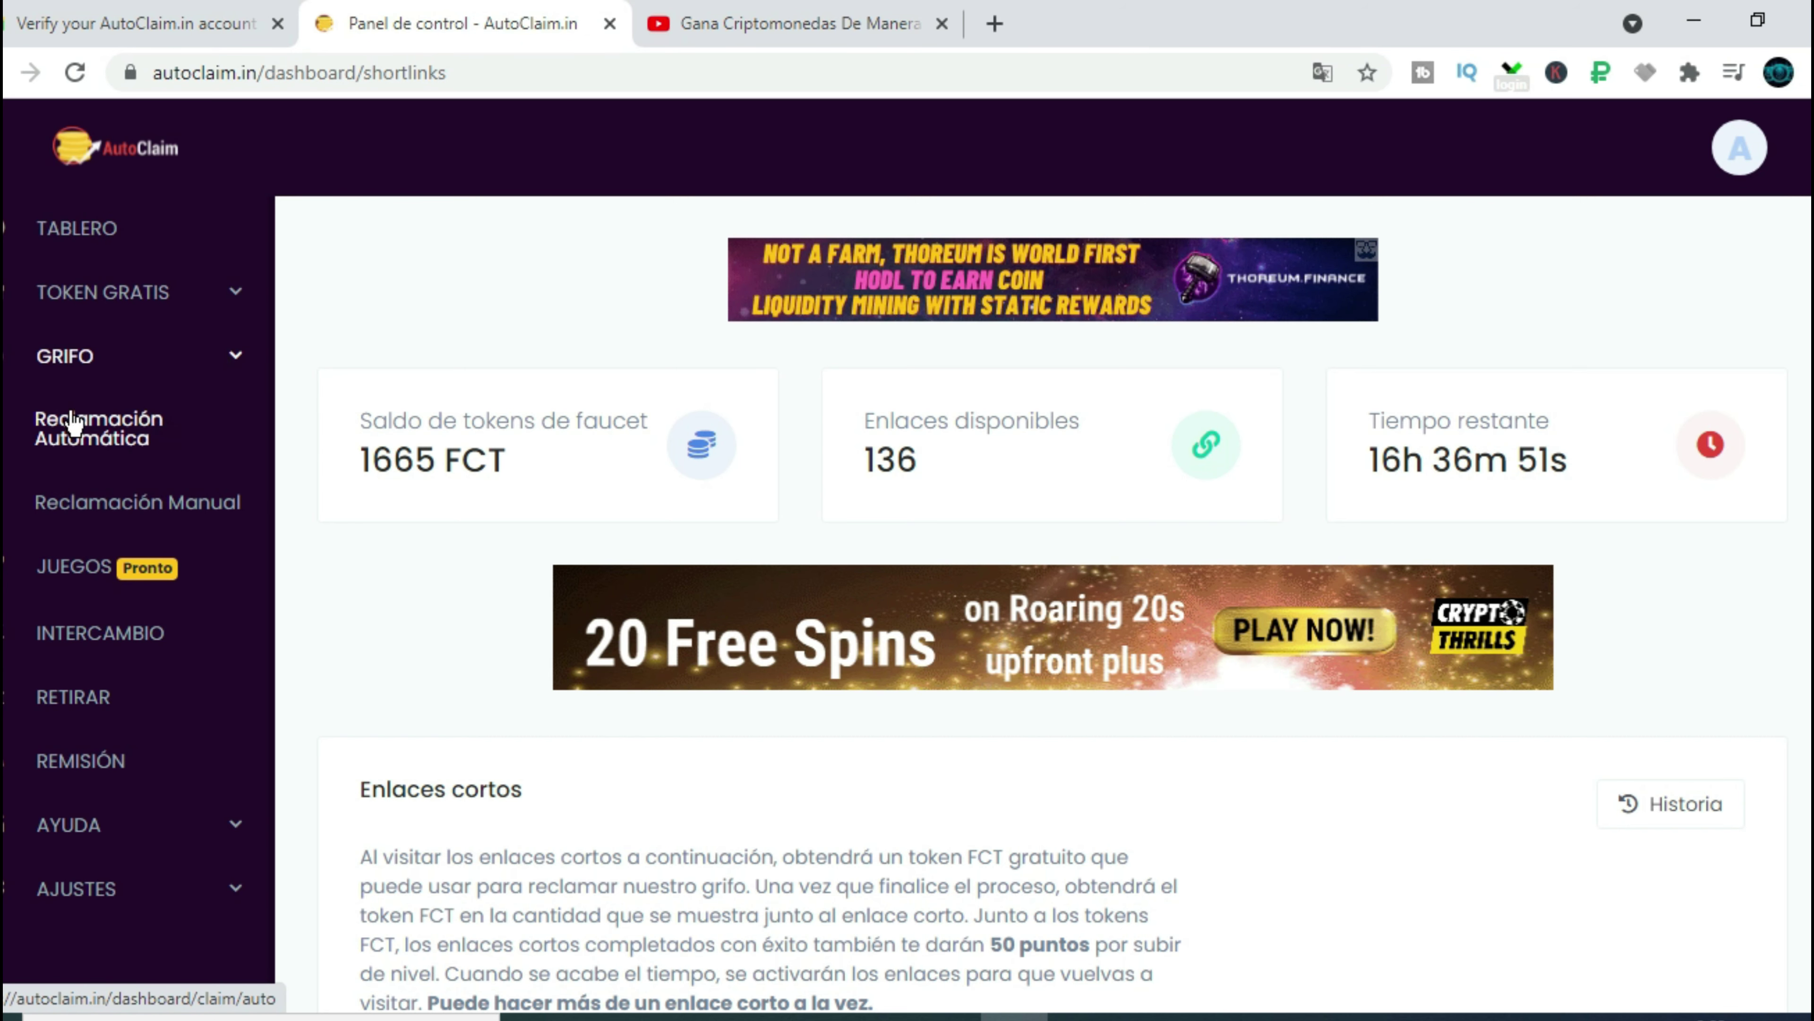
Open the automatic claim page of the faucet and select LTC as the coin to claim
click(84, 437)
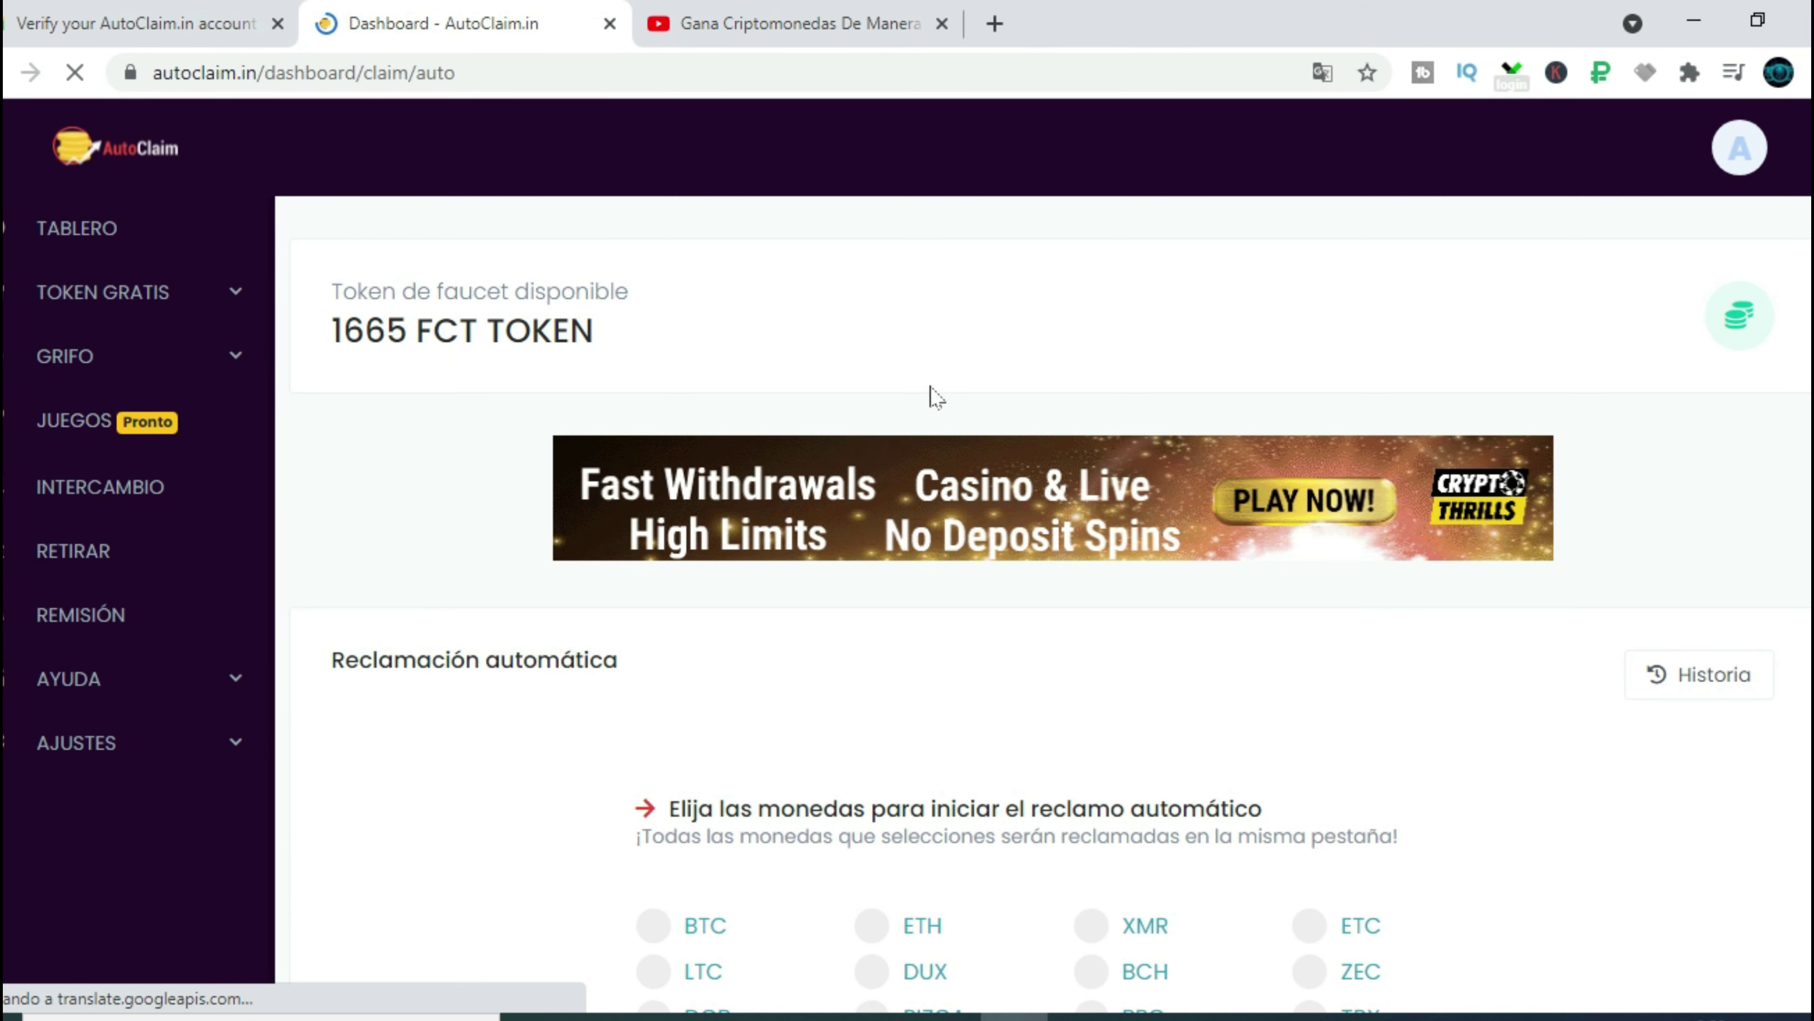
scroll(923, 393, down, 5)
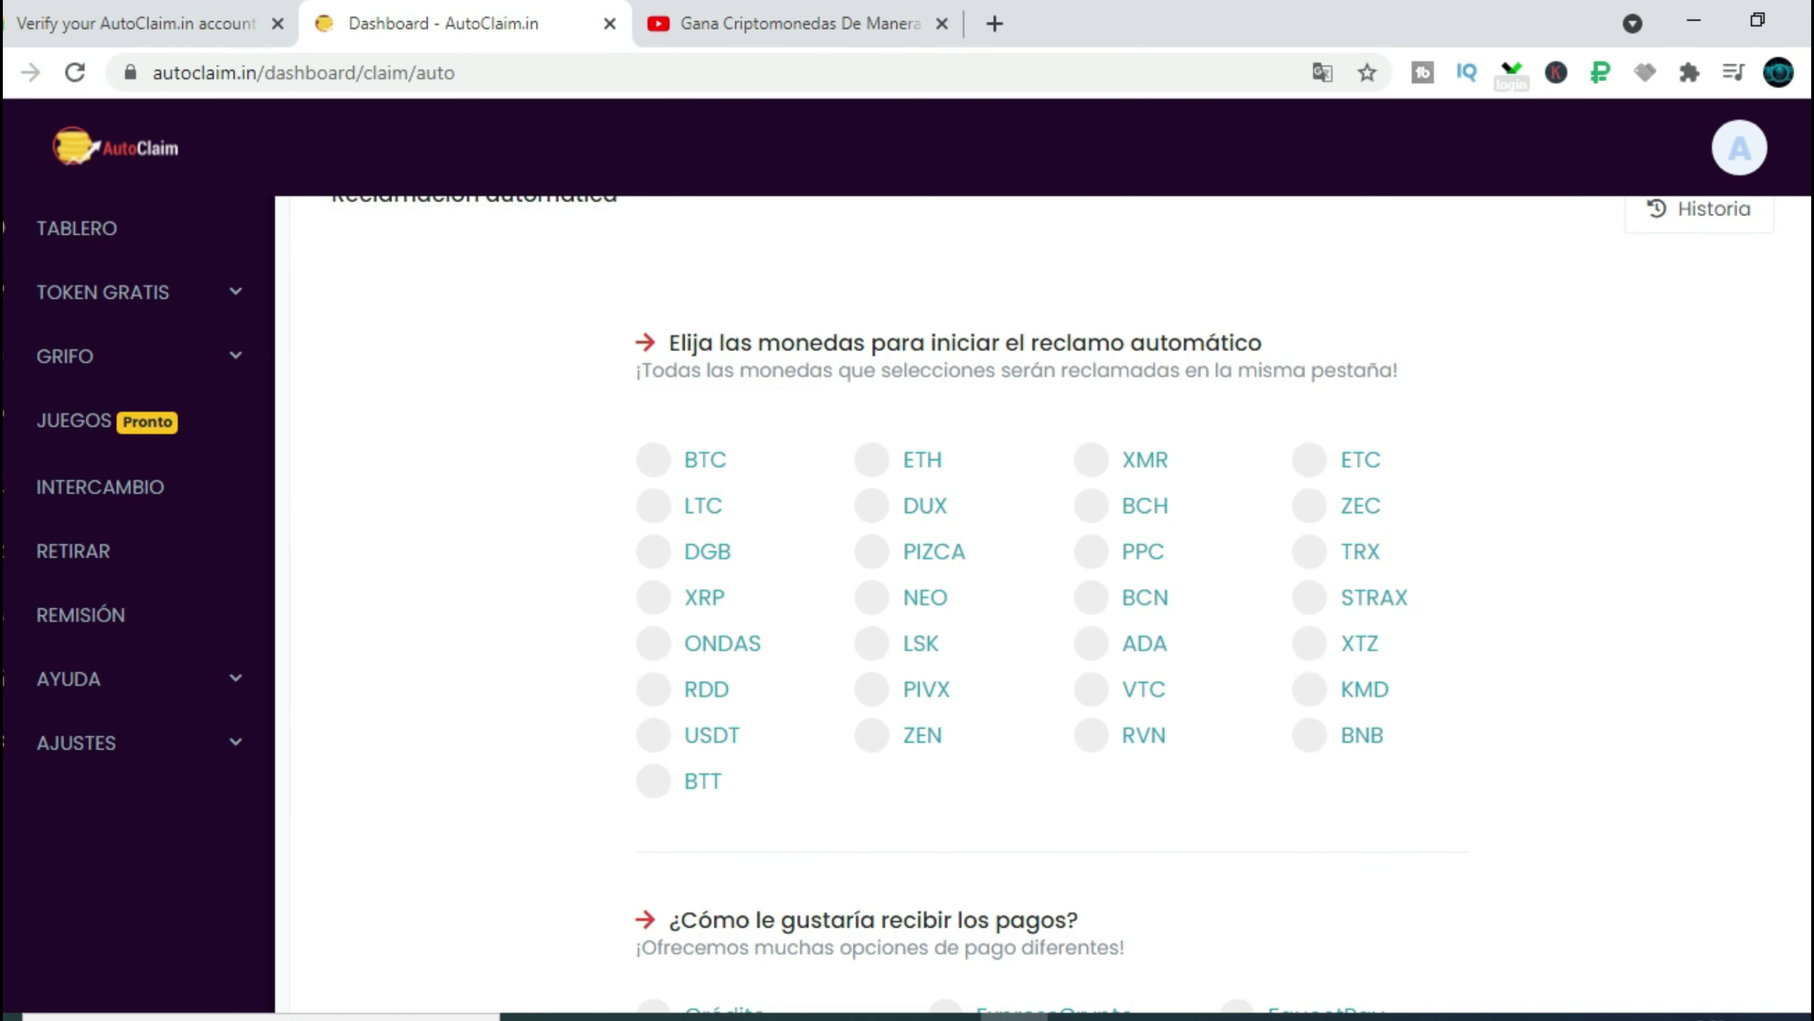
scroll(1408, 511, up, 5)
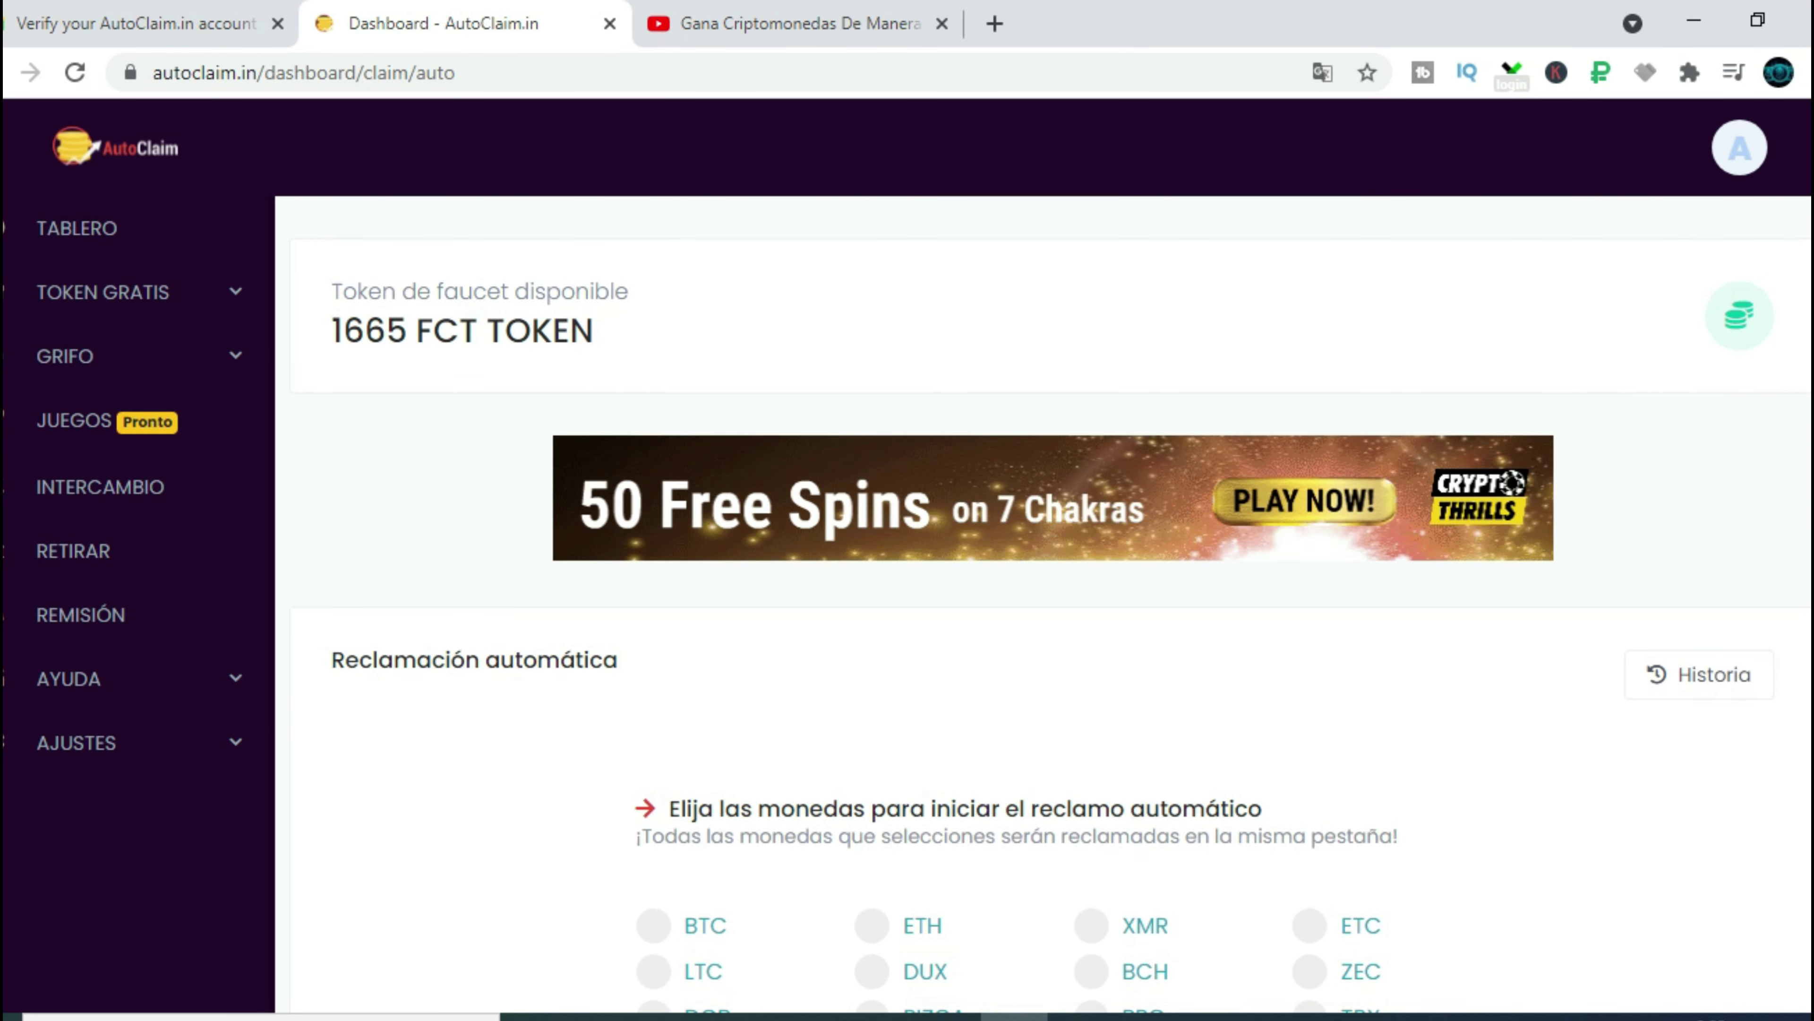
scroll(1493, 544, down, 5)
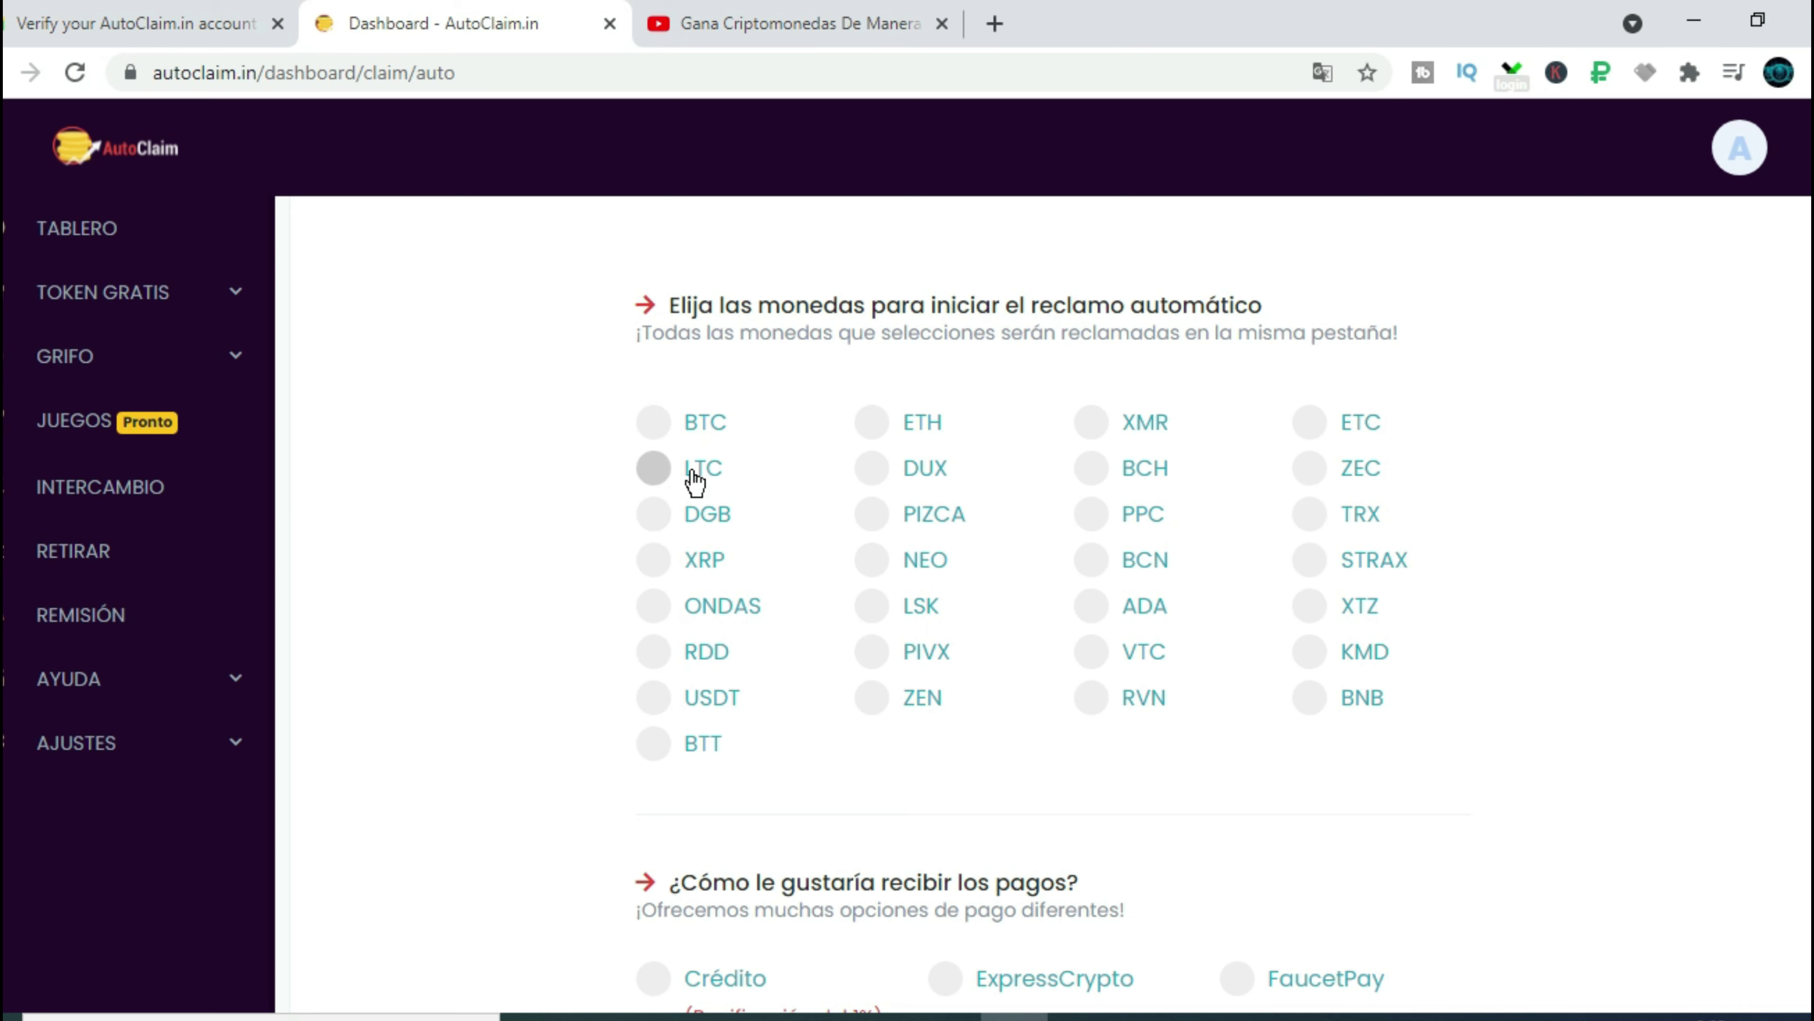
click(653, 468)
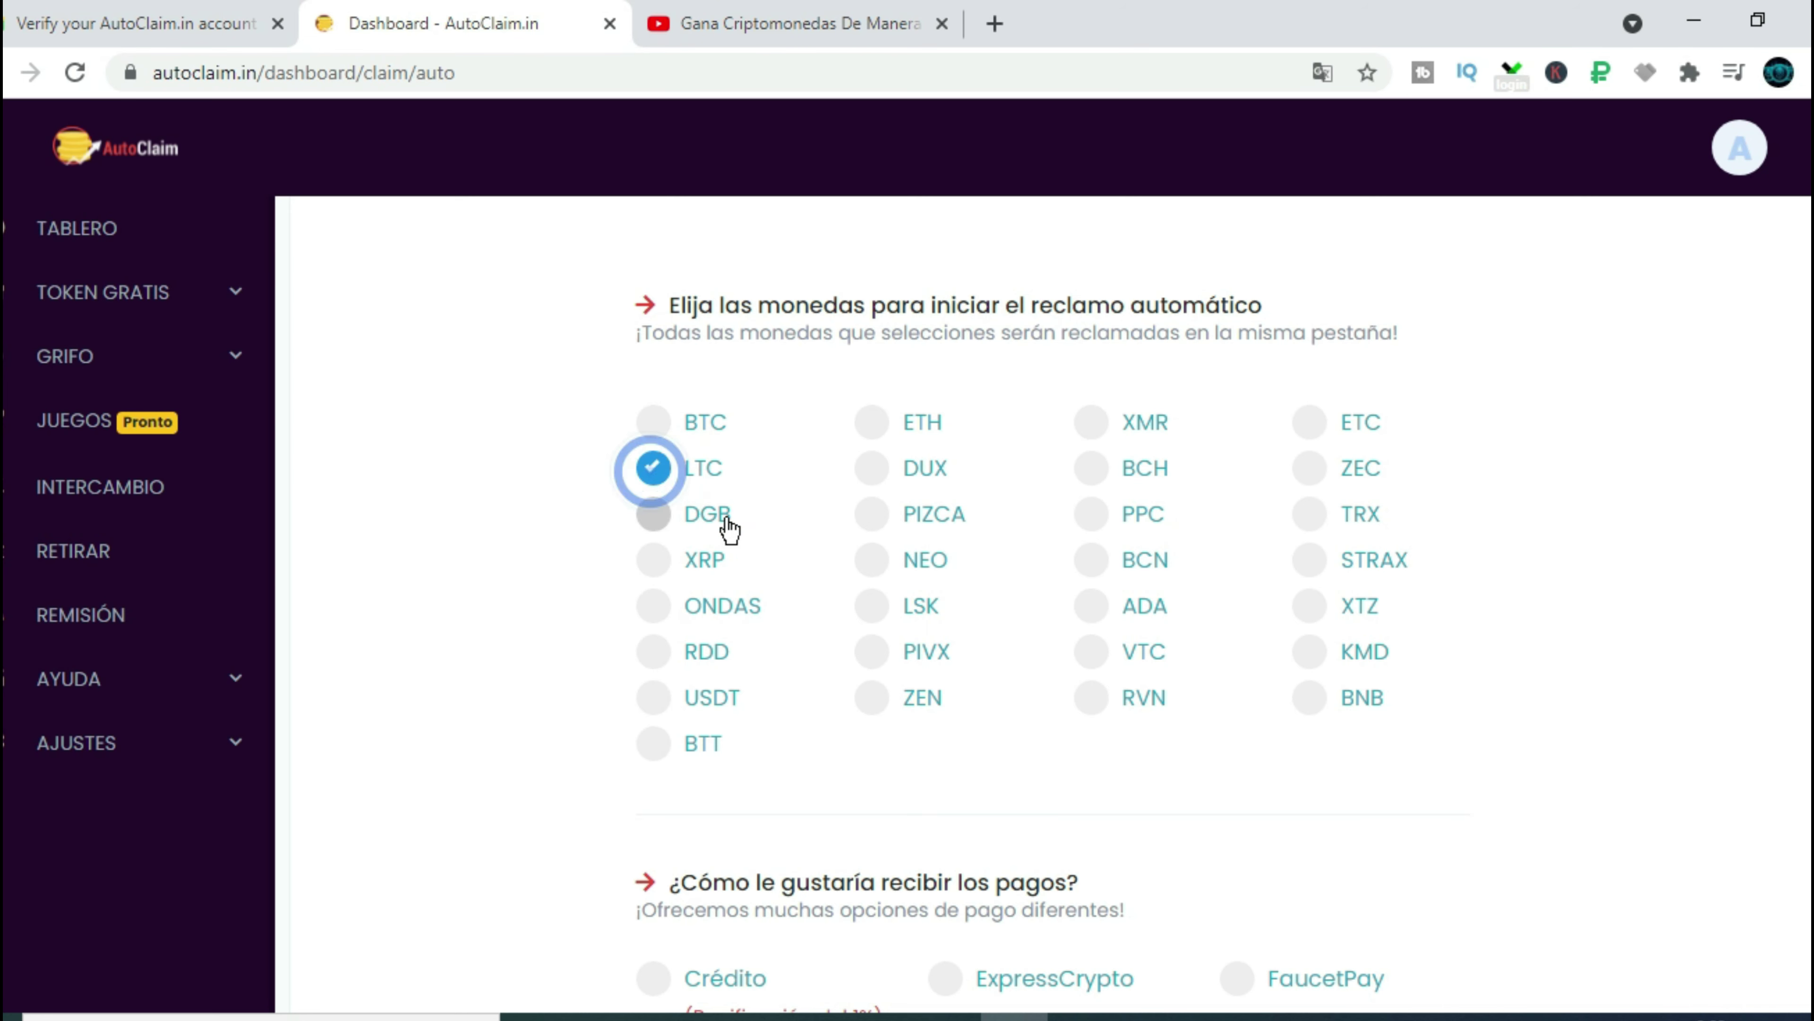
Choose FaucetPay as the payment method and set the claim frequency to 10 minutes
scroll(714, 536, down, 6)
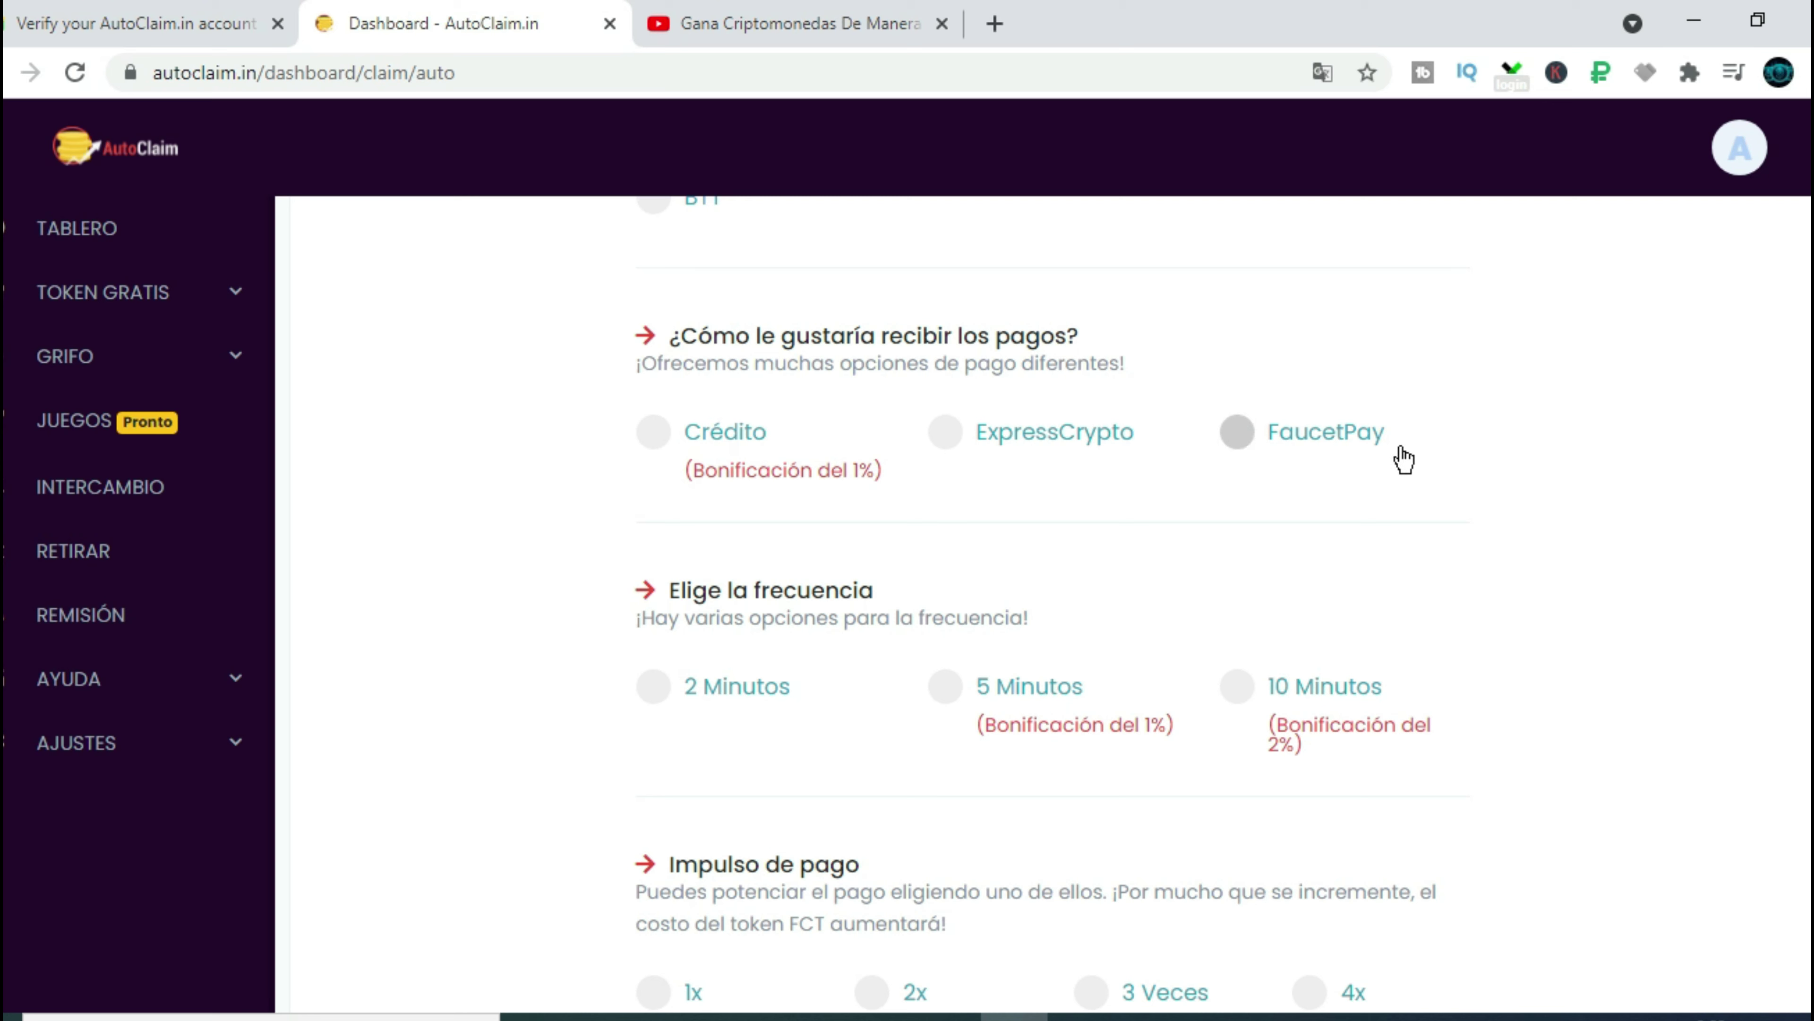
click(1243, 456)
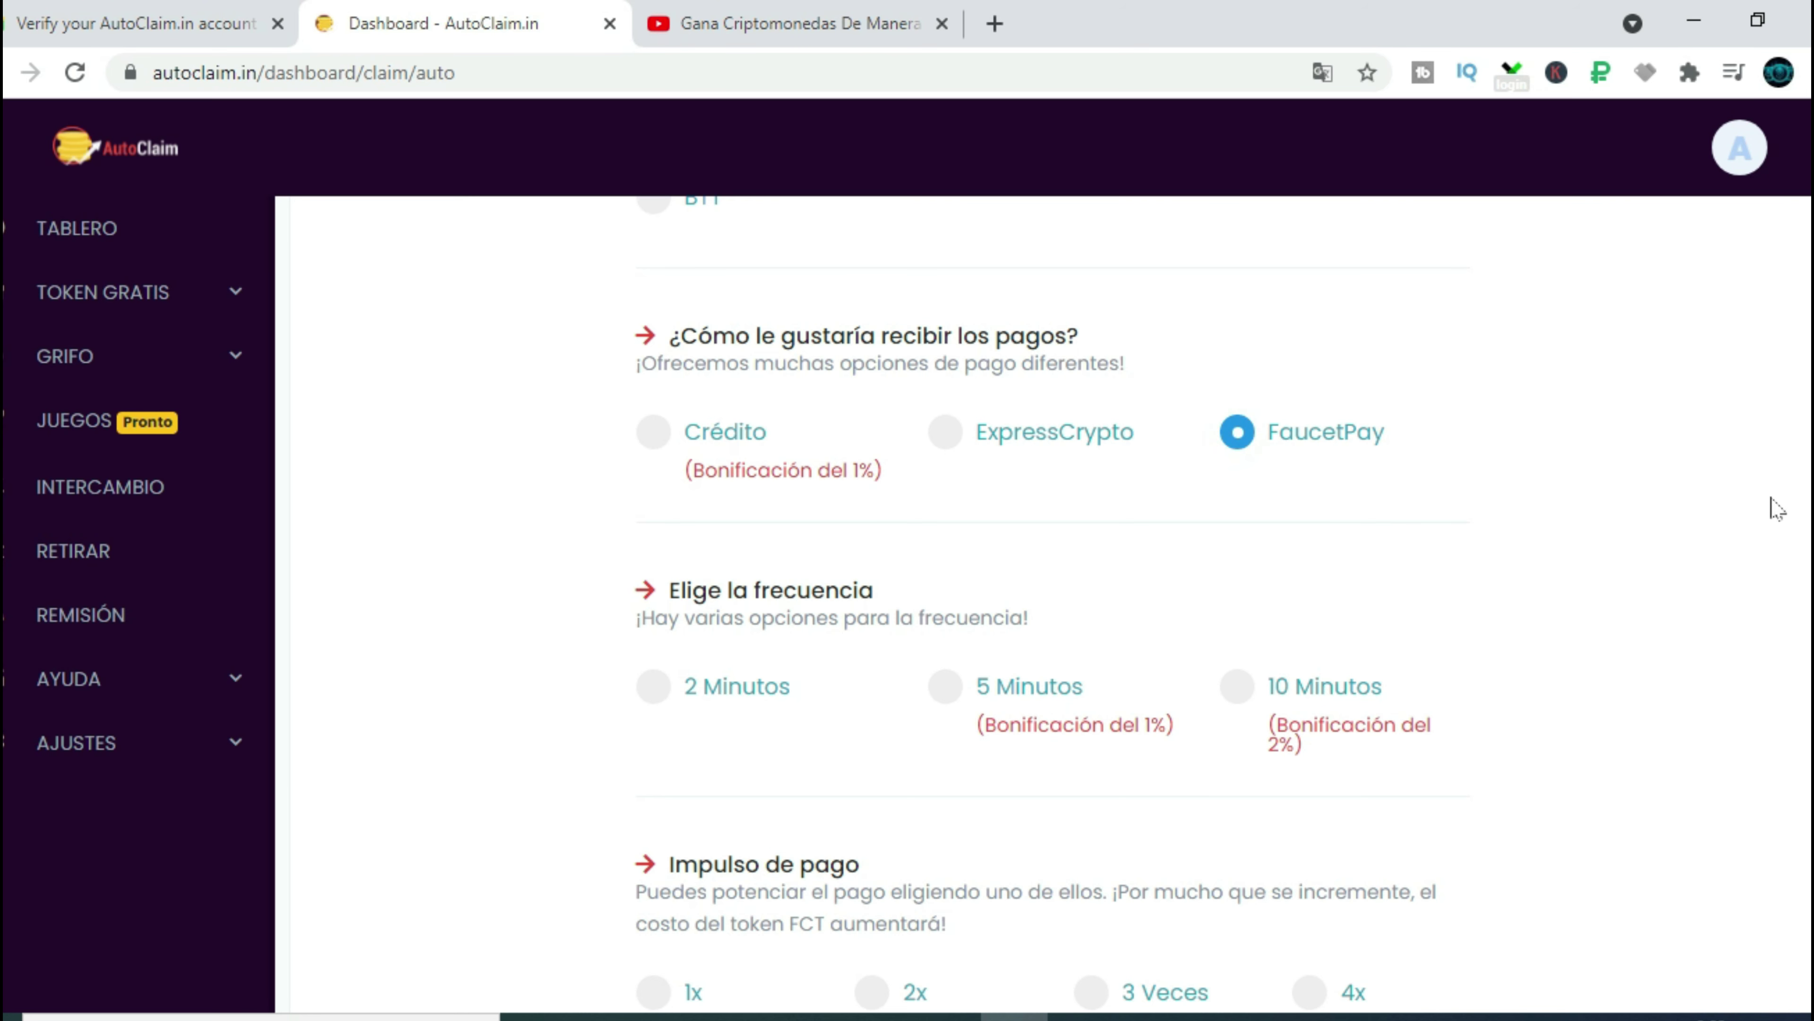
scroll(902, 376, down, 3)
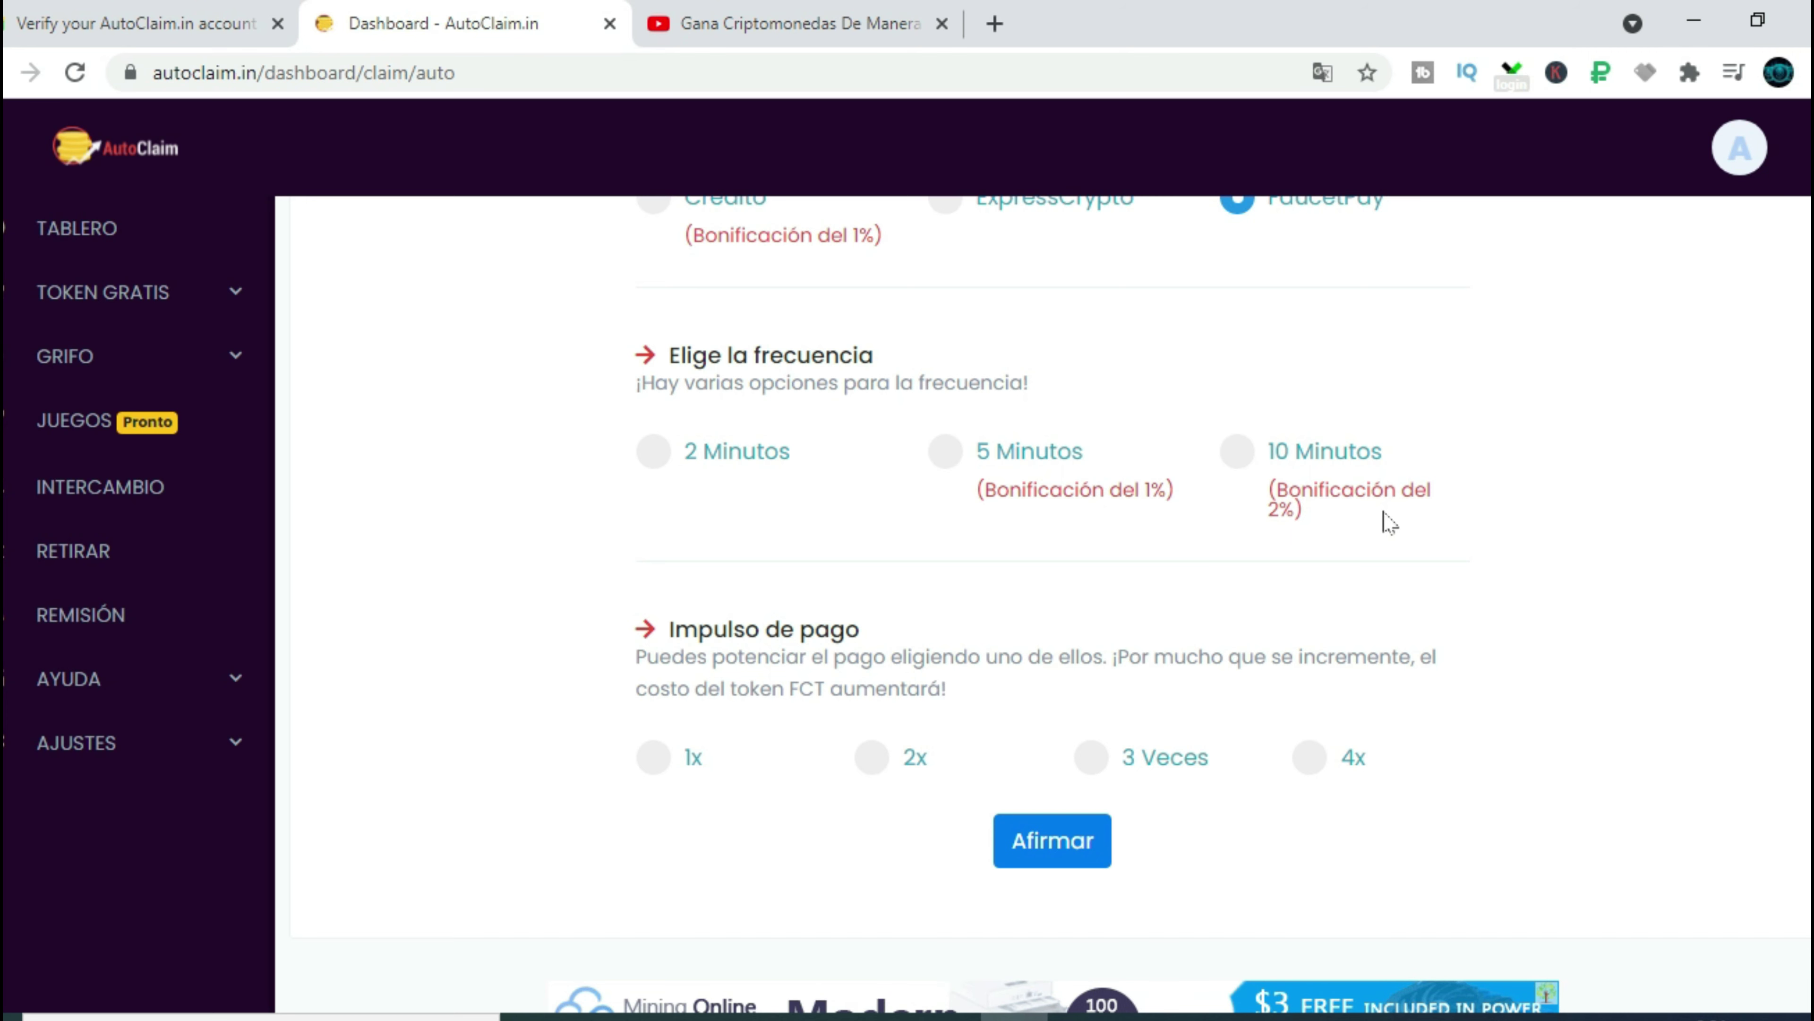
click(1236, 453)
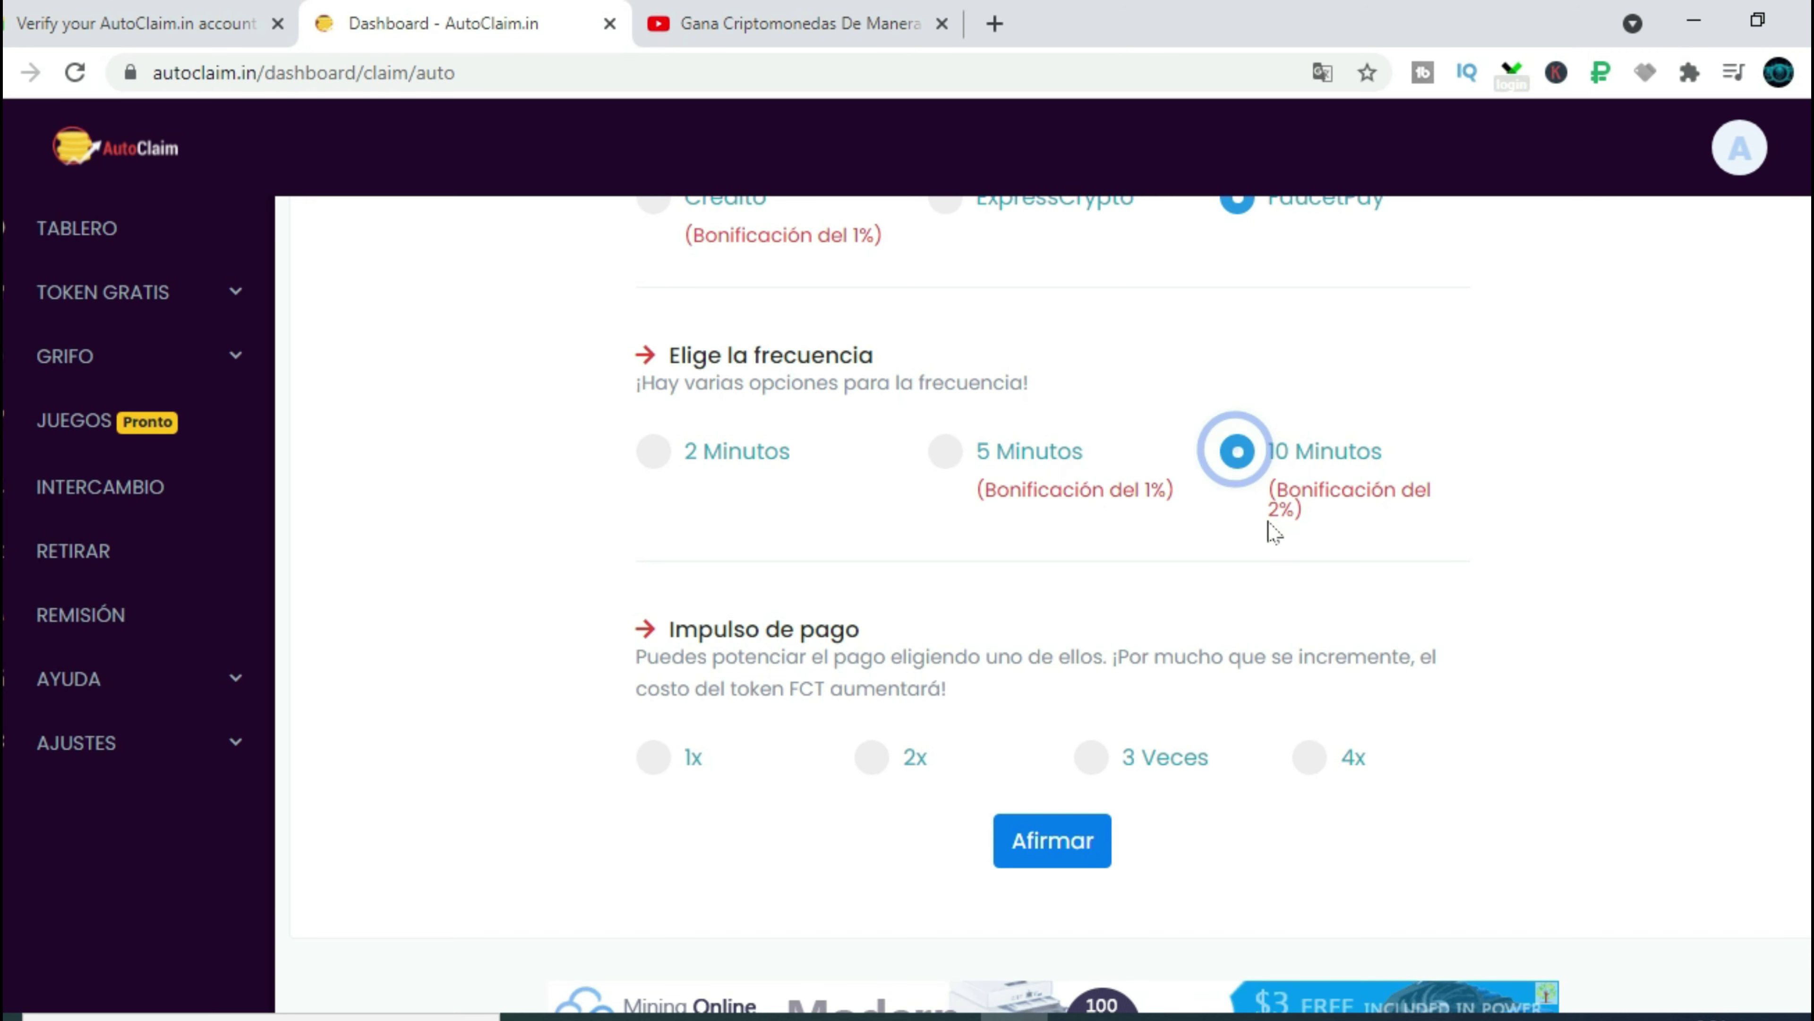
Try the 1x, 2x and 3x payment boosts to compare their estimated LTC rates and FCT token costs
scroll(1802, 629, down, 1)
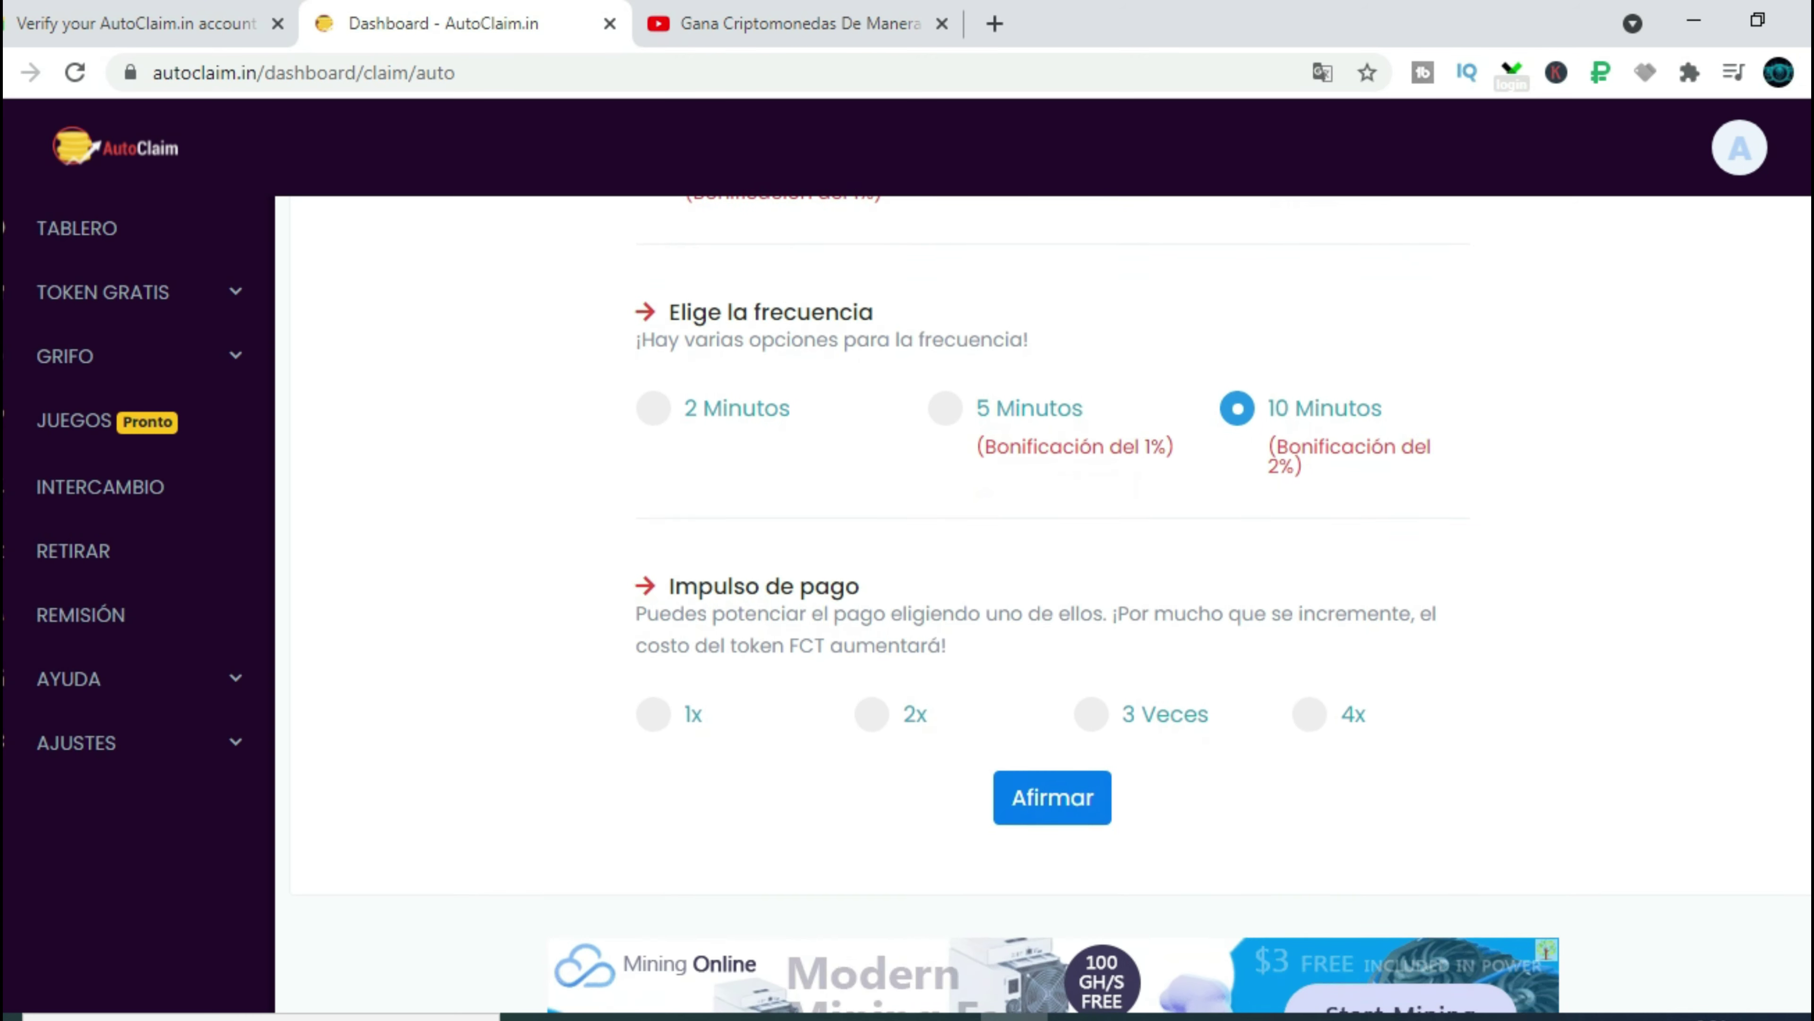
scroll(1736, 601, down, 1)
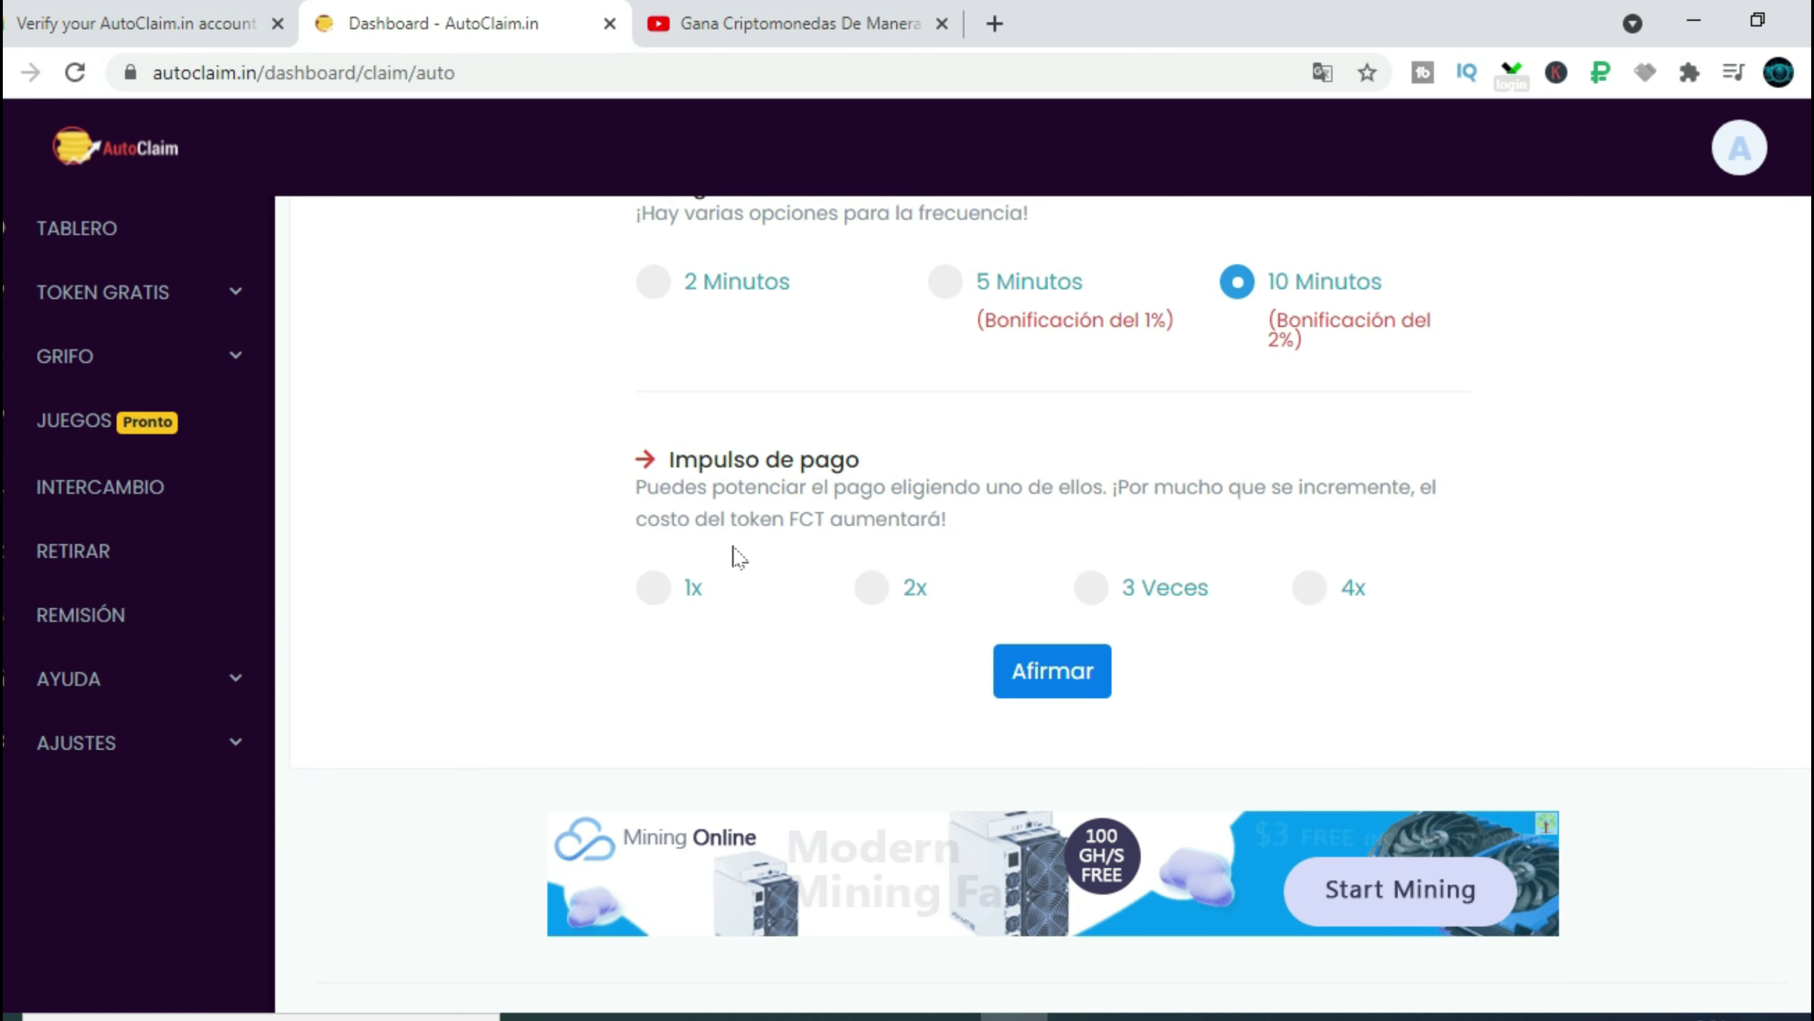
click(655, 598)
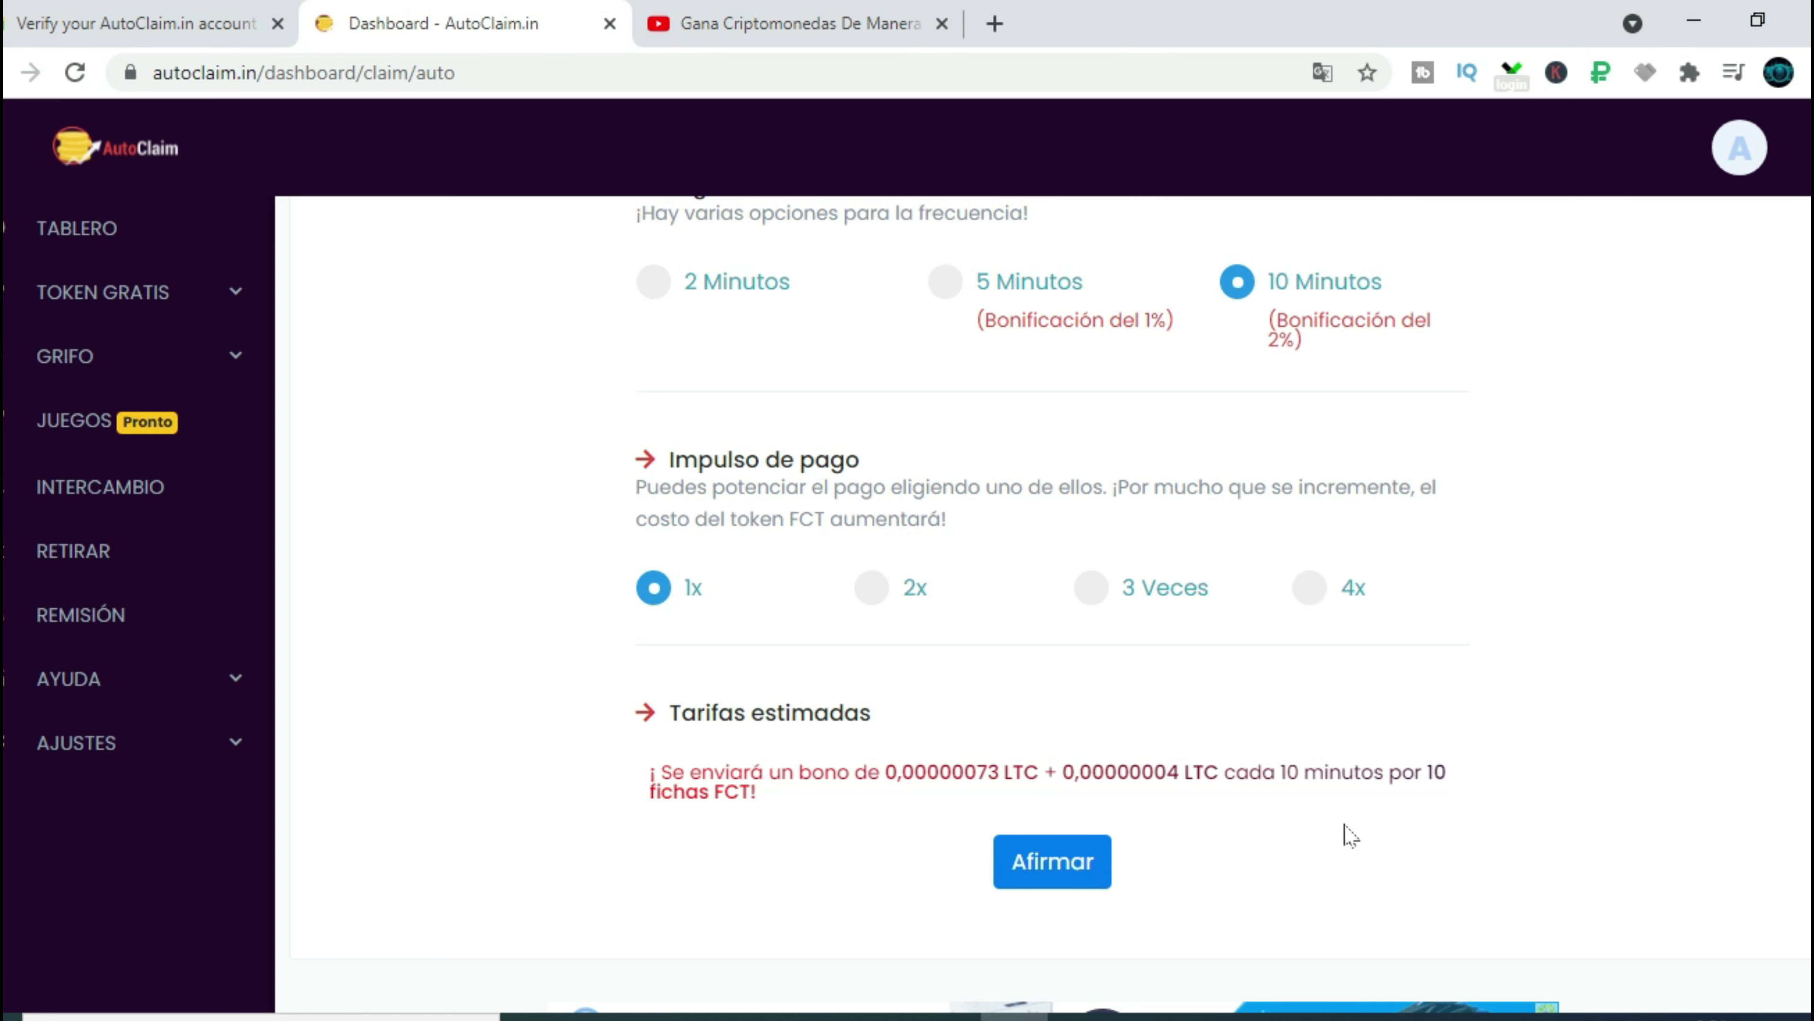
scroll(1043, 604, up, 15)
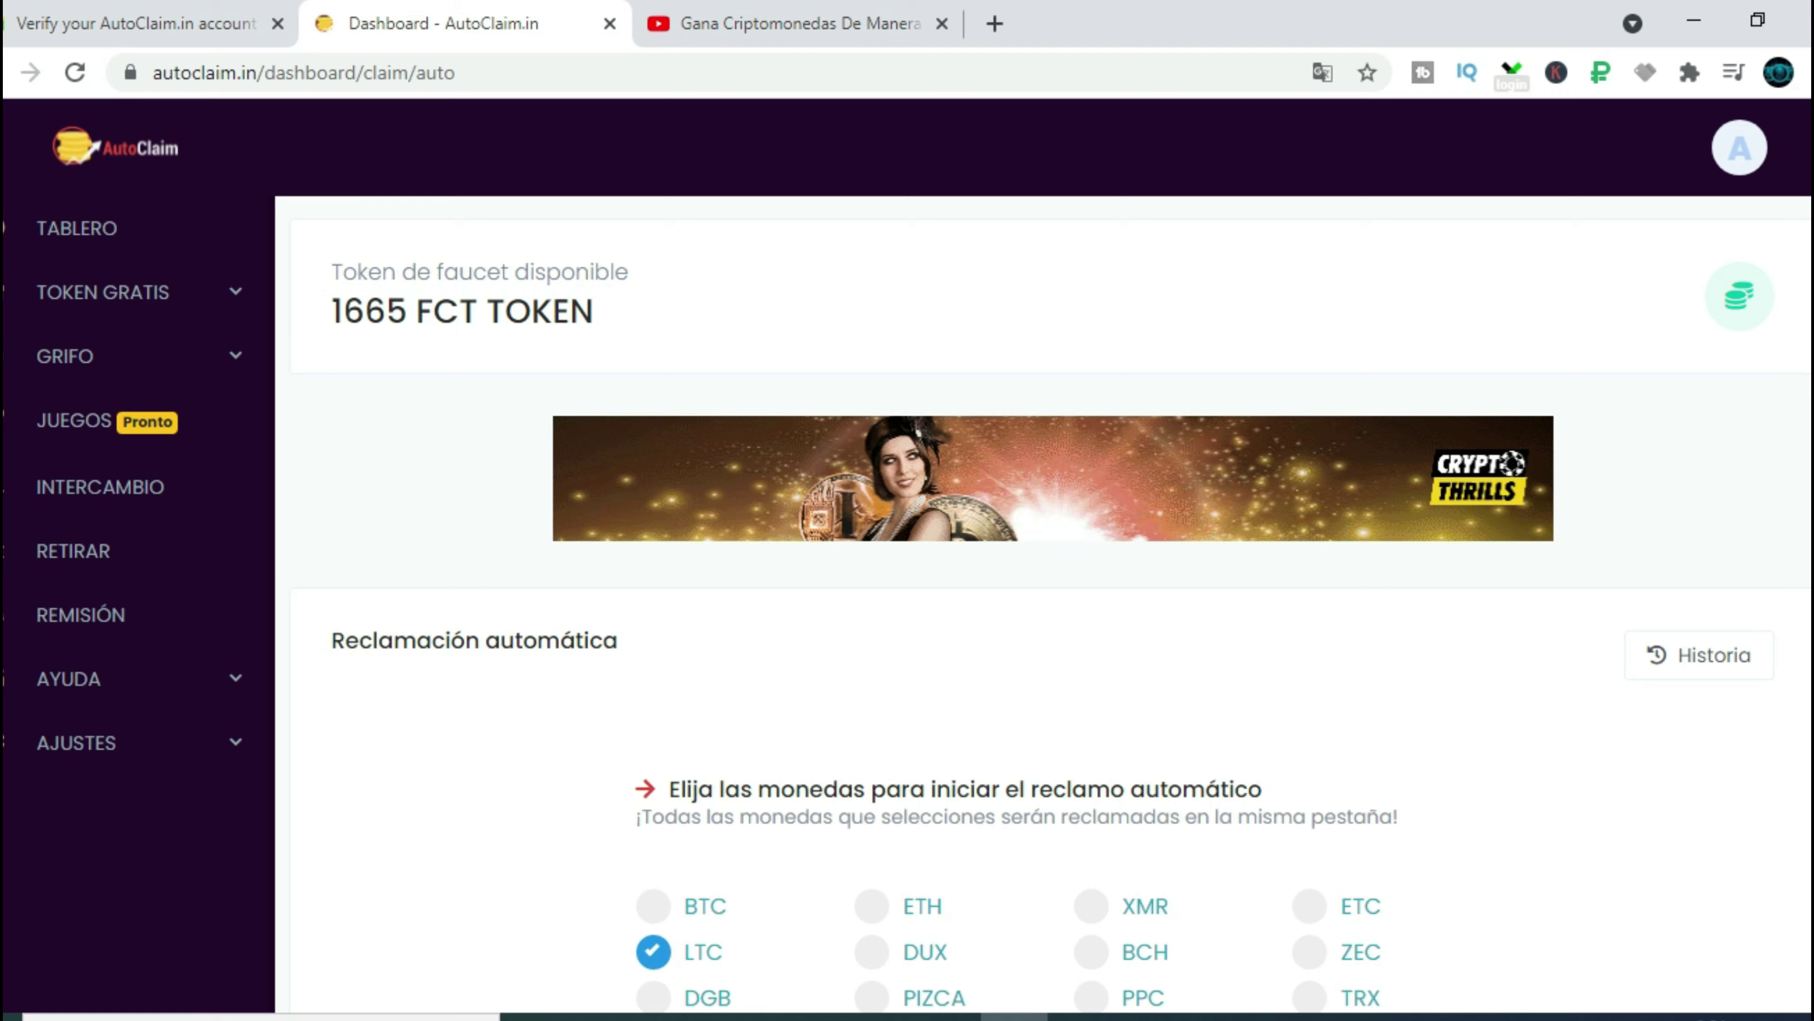
scroll(1043, 604, down, 15)
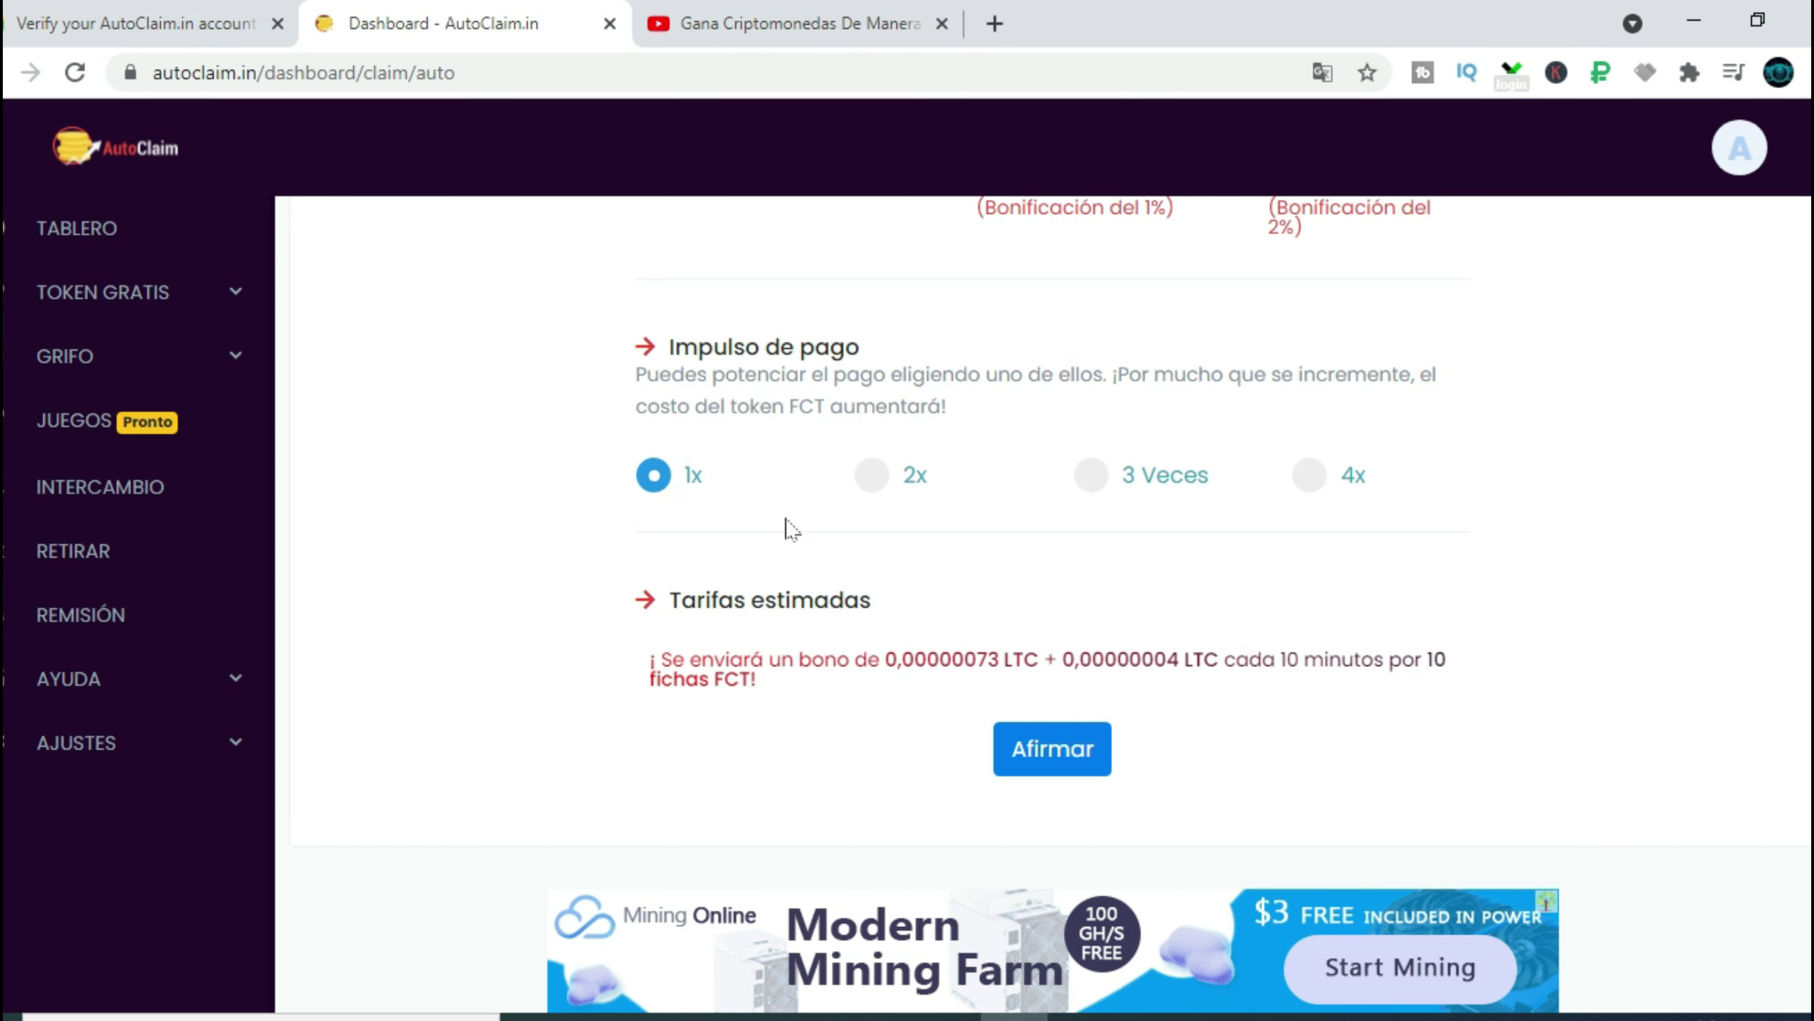
click(872, 476)
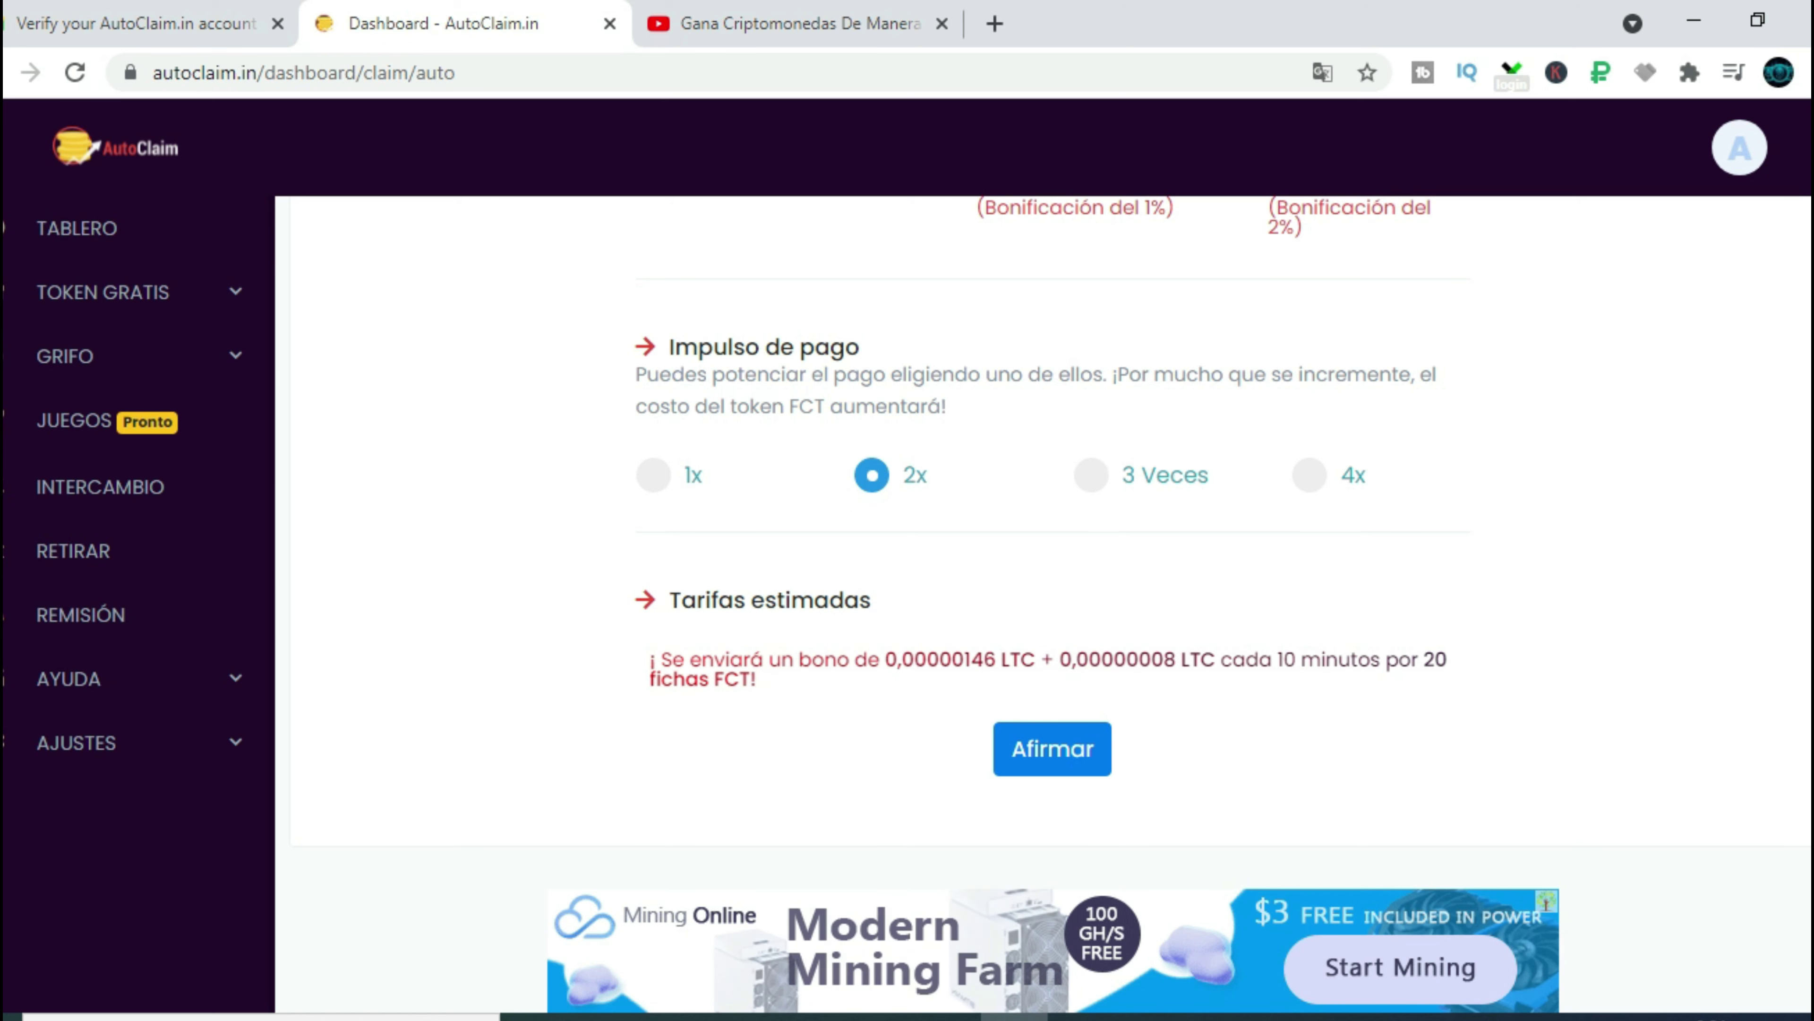
click(656, 479)
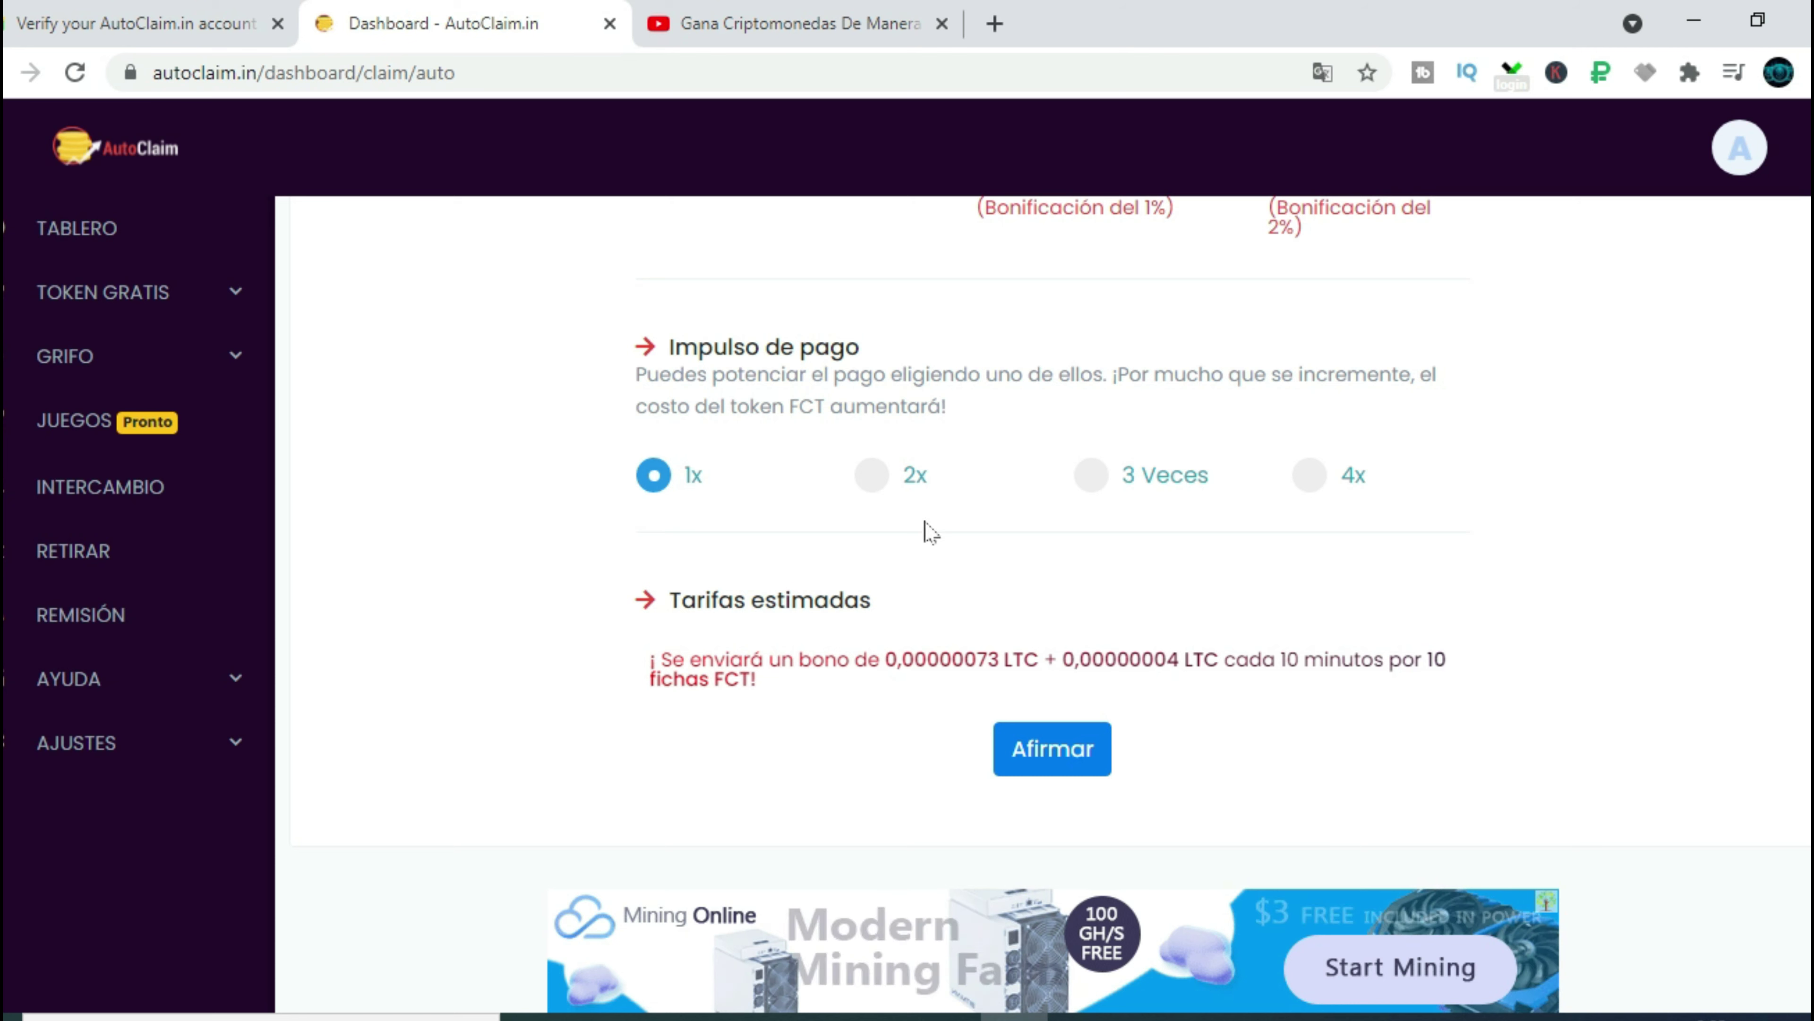
click(872, 476)
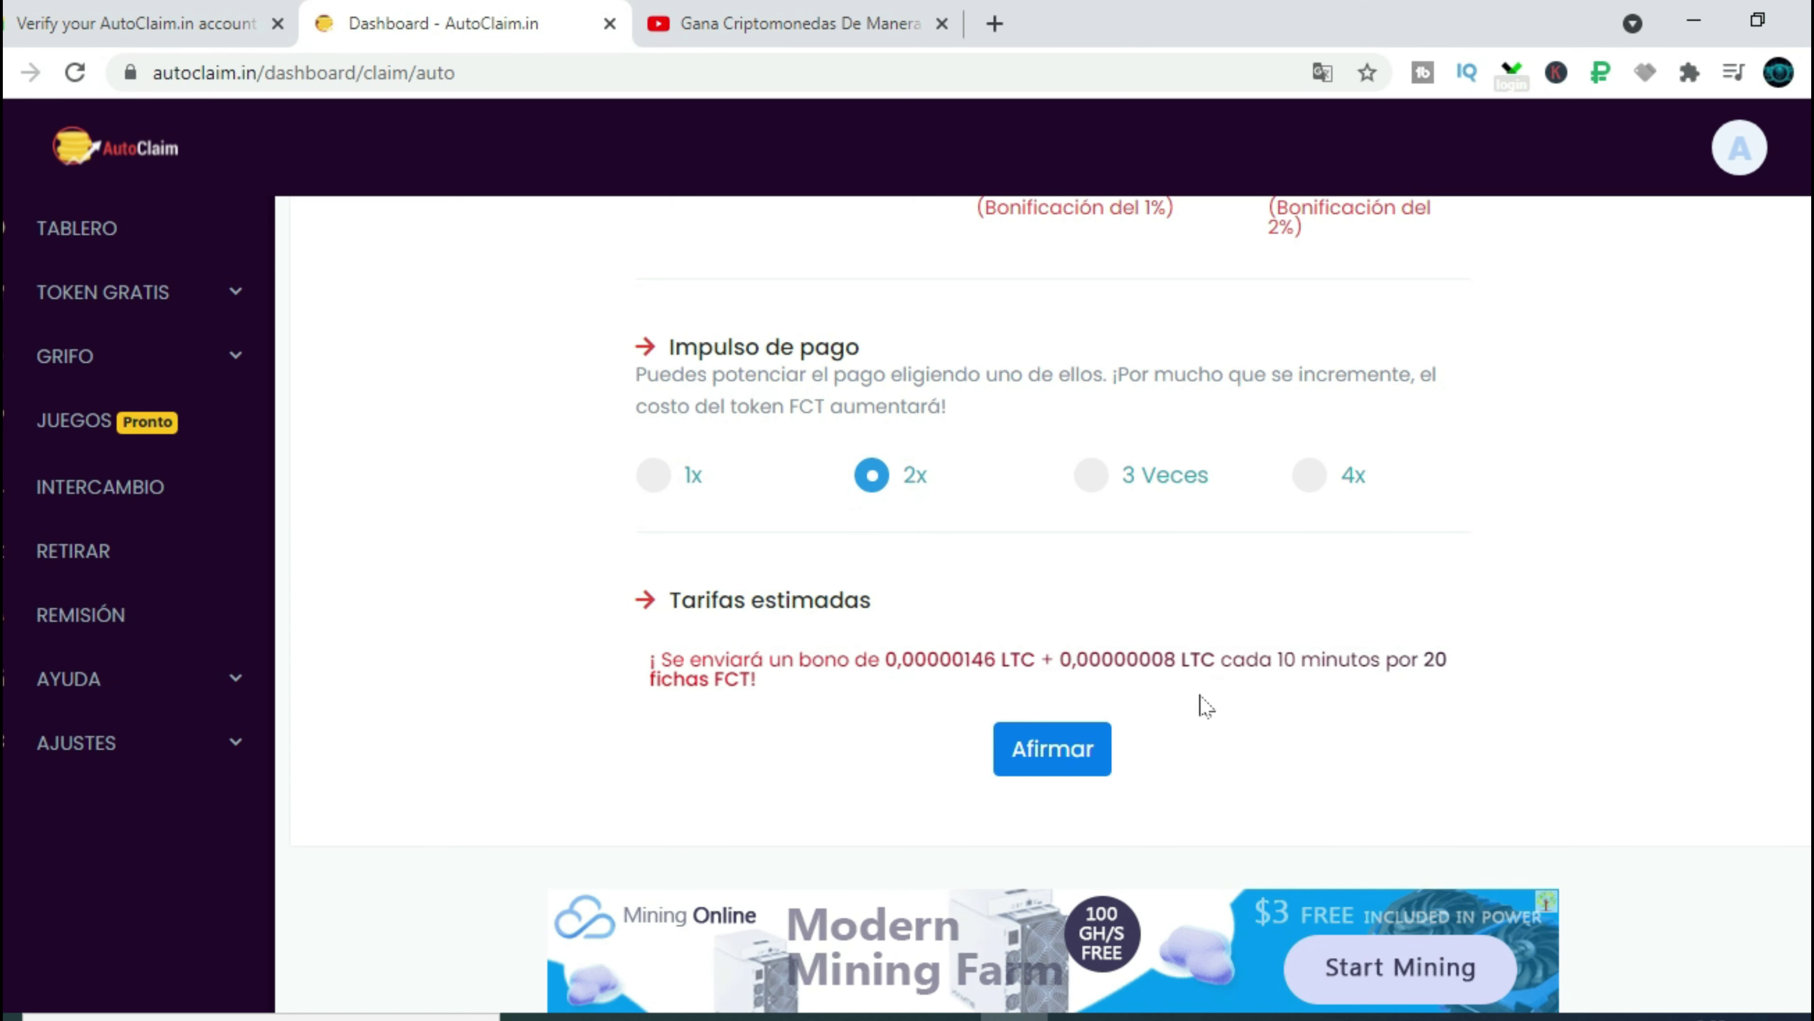
click(1090, 480)
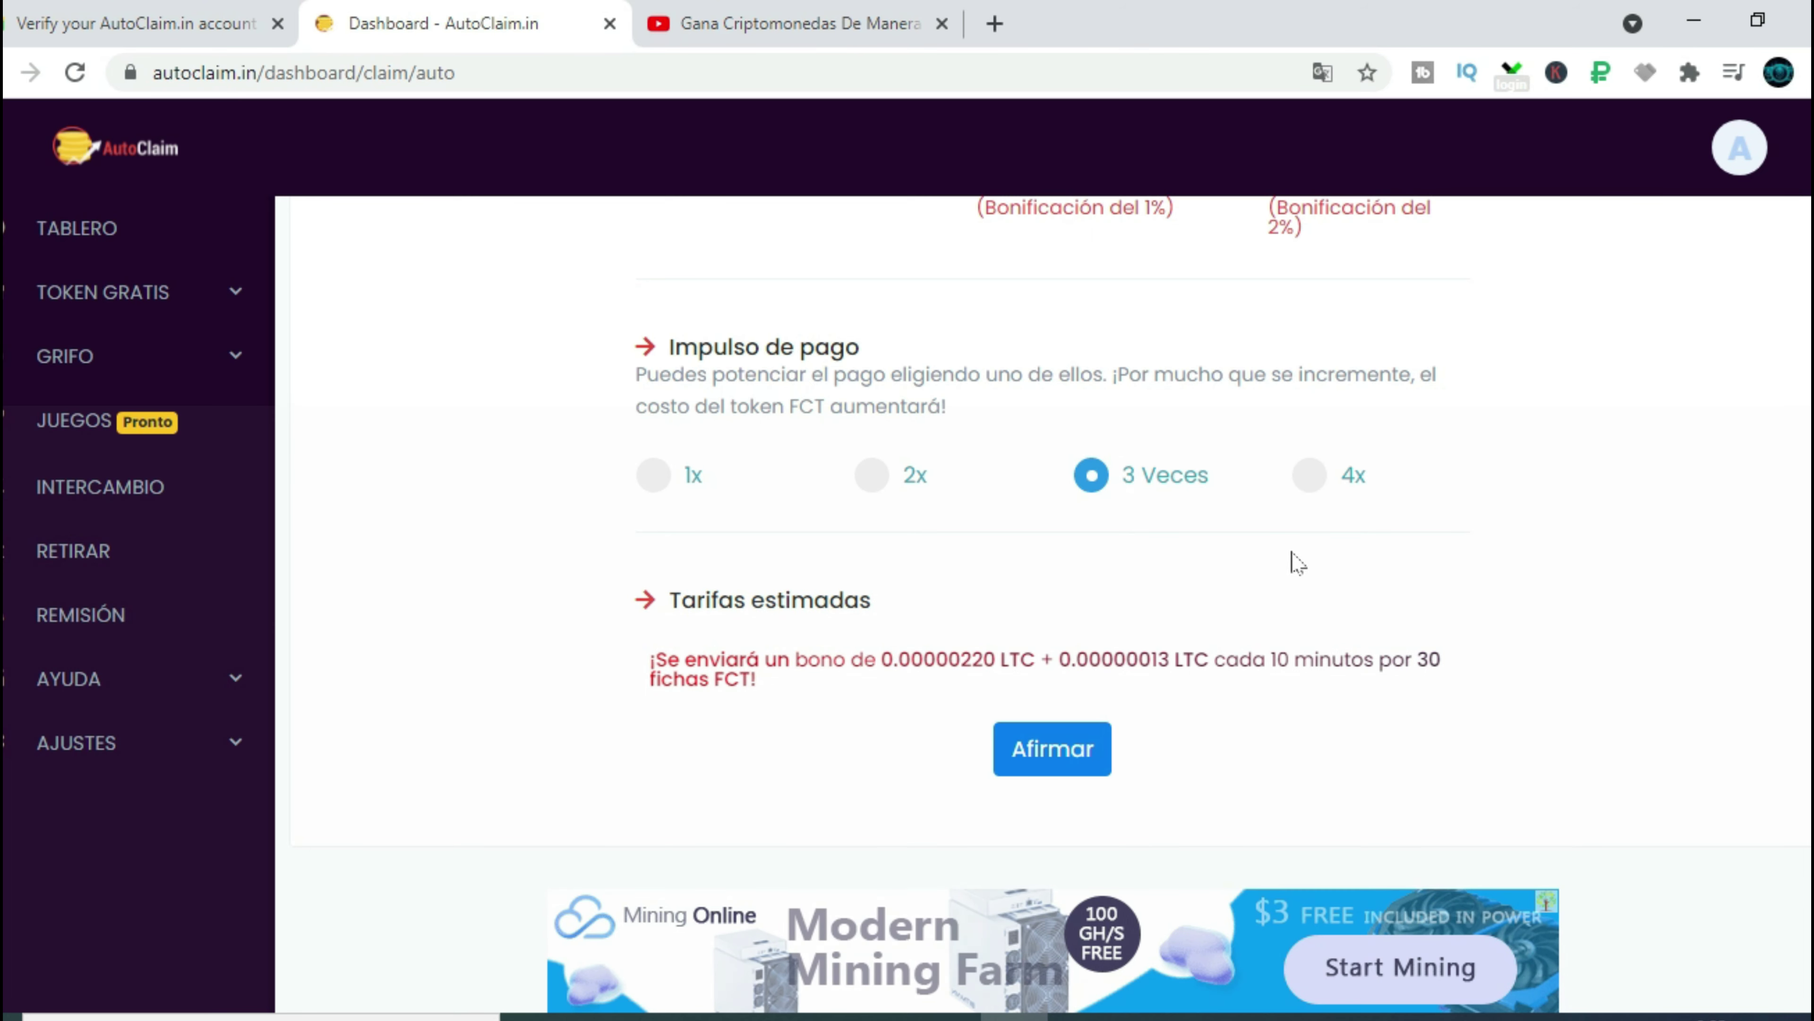
Set the payment boost to 4x, review the chosen claim settings and start the automatic claim
click(1309, 476)
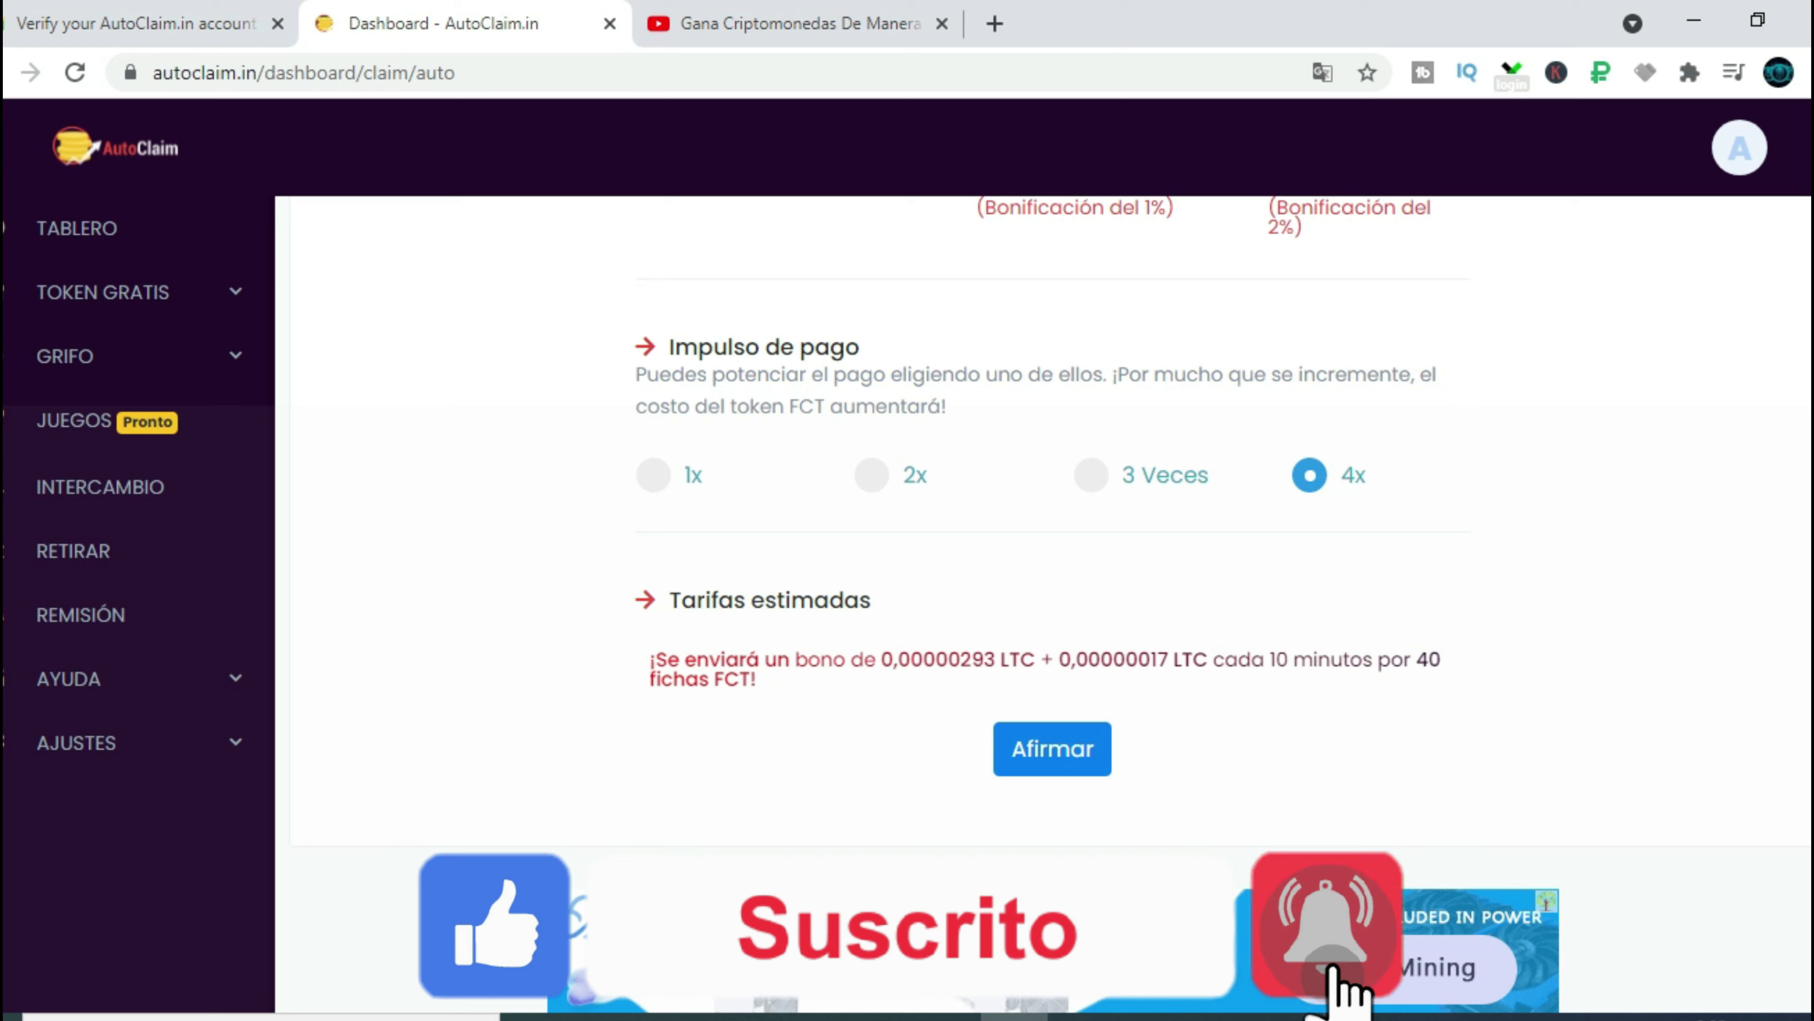
scroll(1052, 607, up, 1)
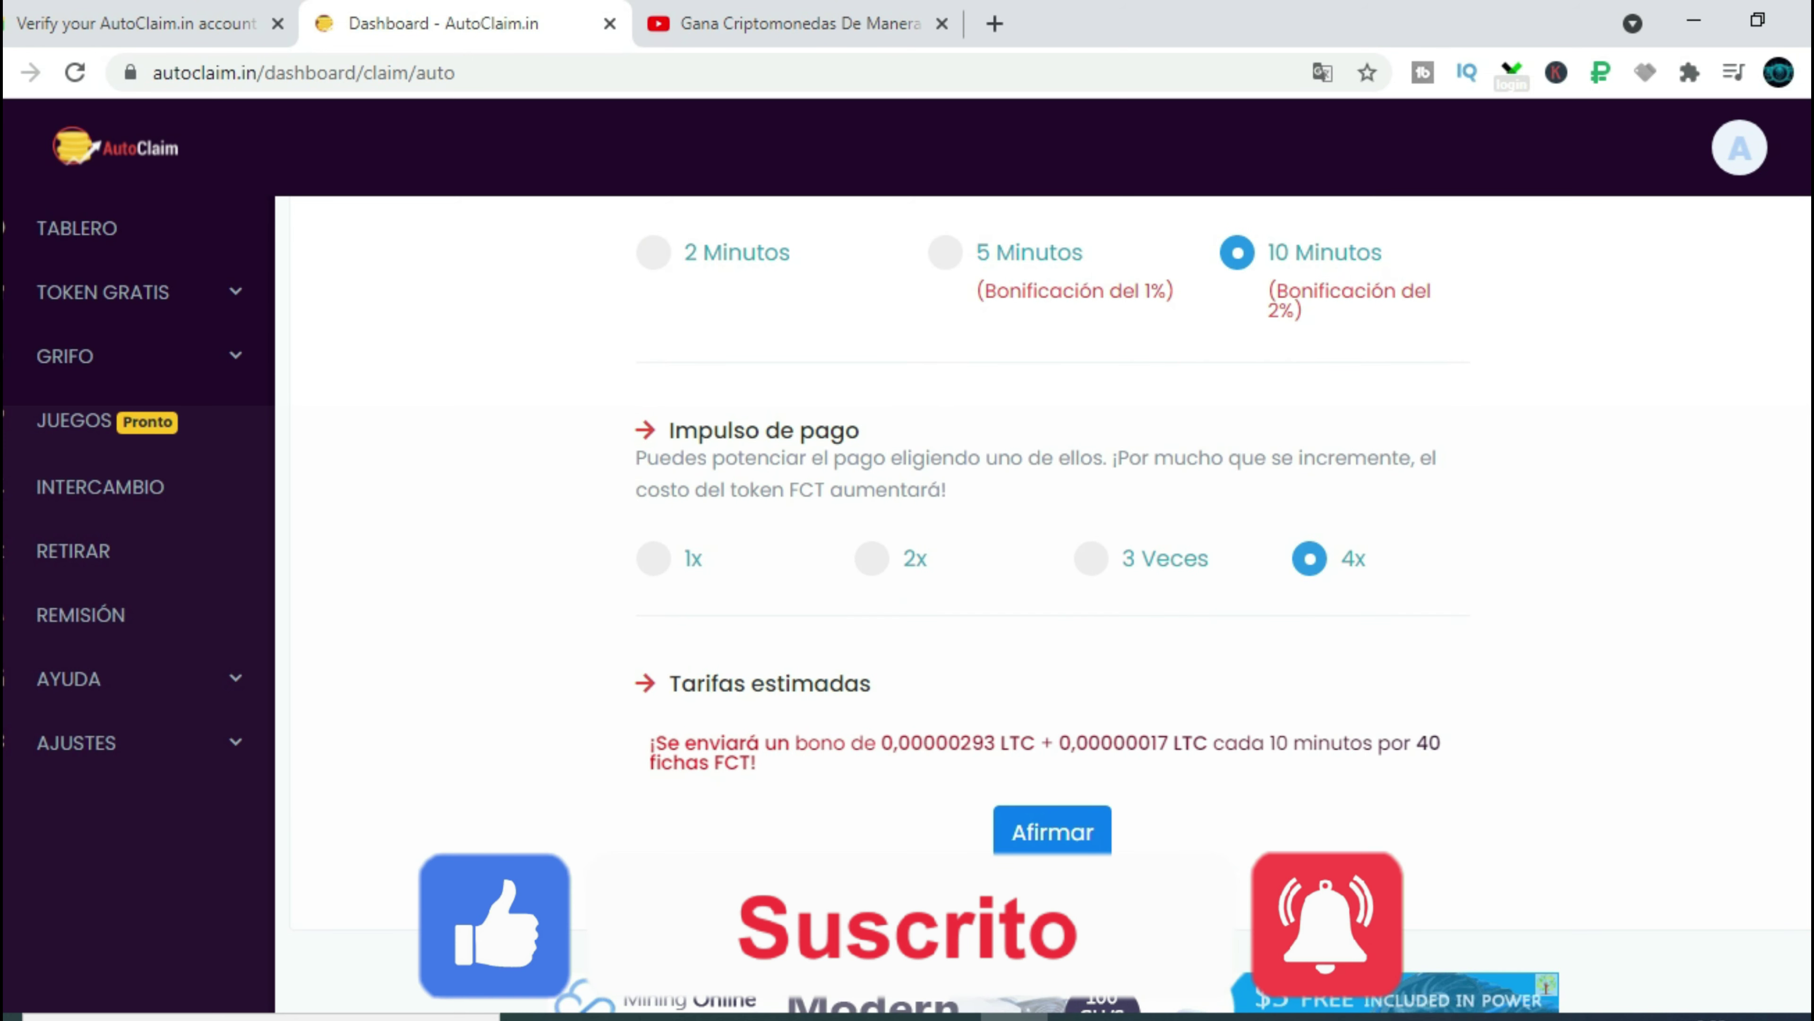
scroll(1051, 608, up, 1)
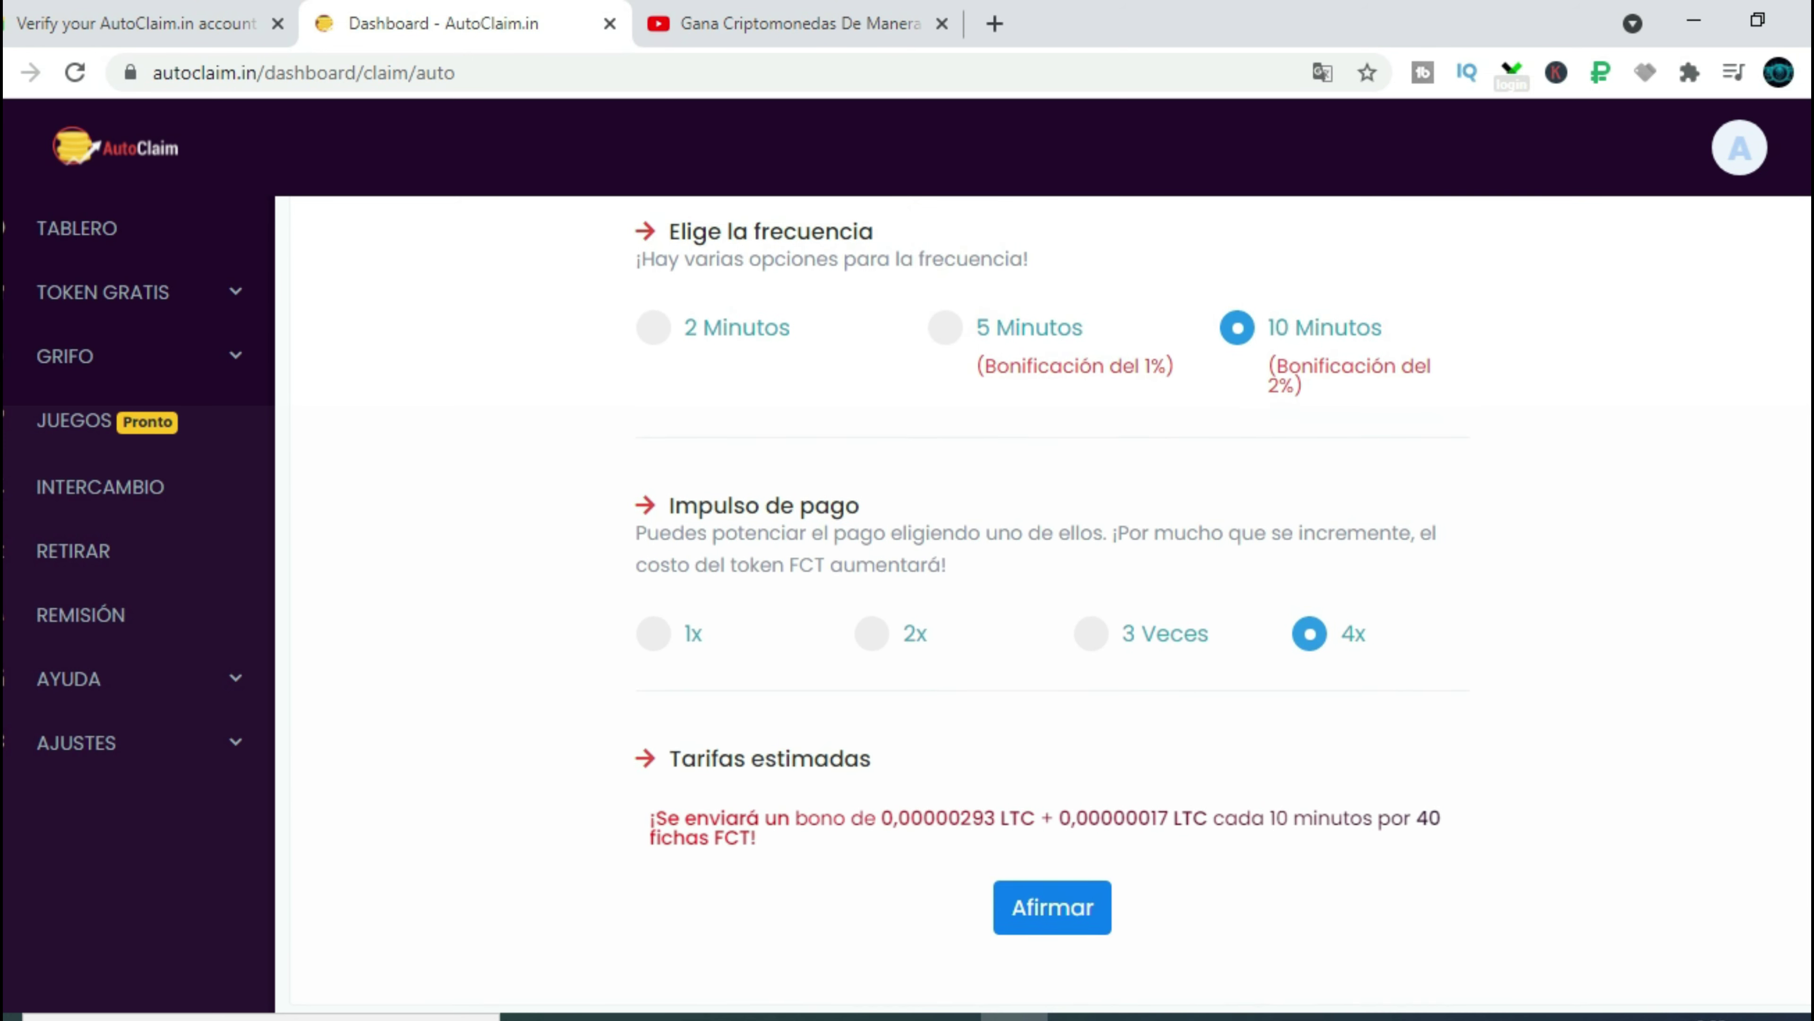
scroll(1051, 607, up, 1)
scroll(1051, 608, down, 1)
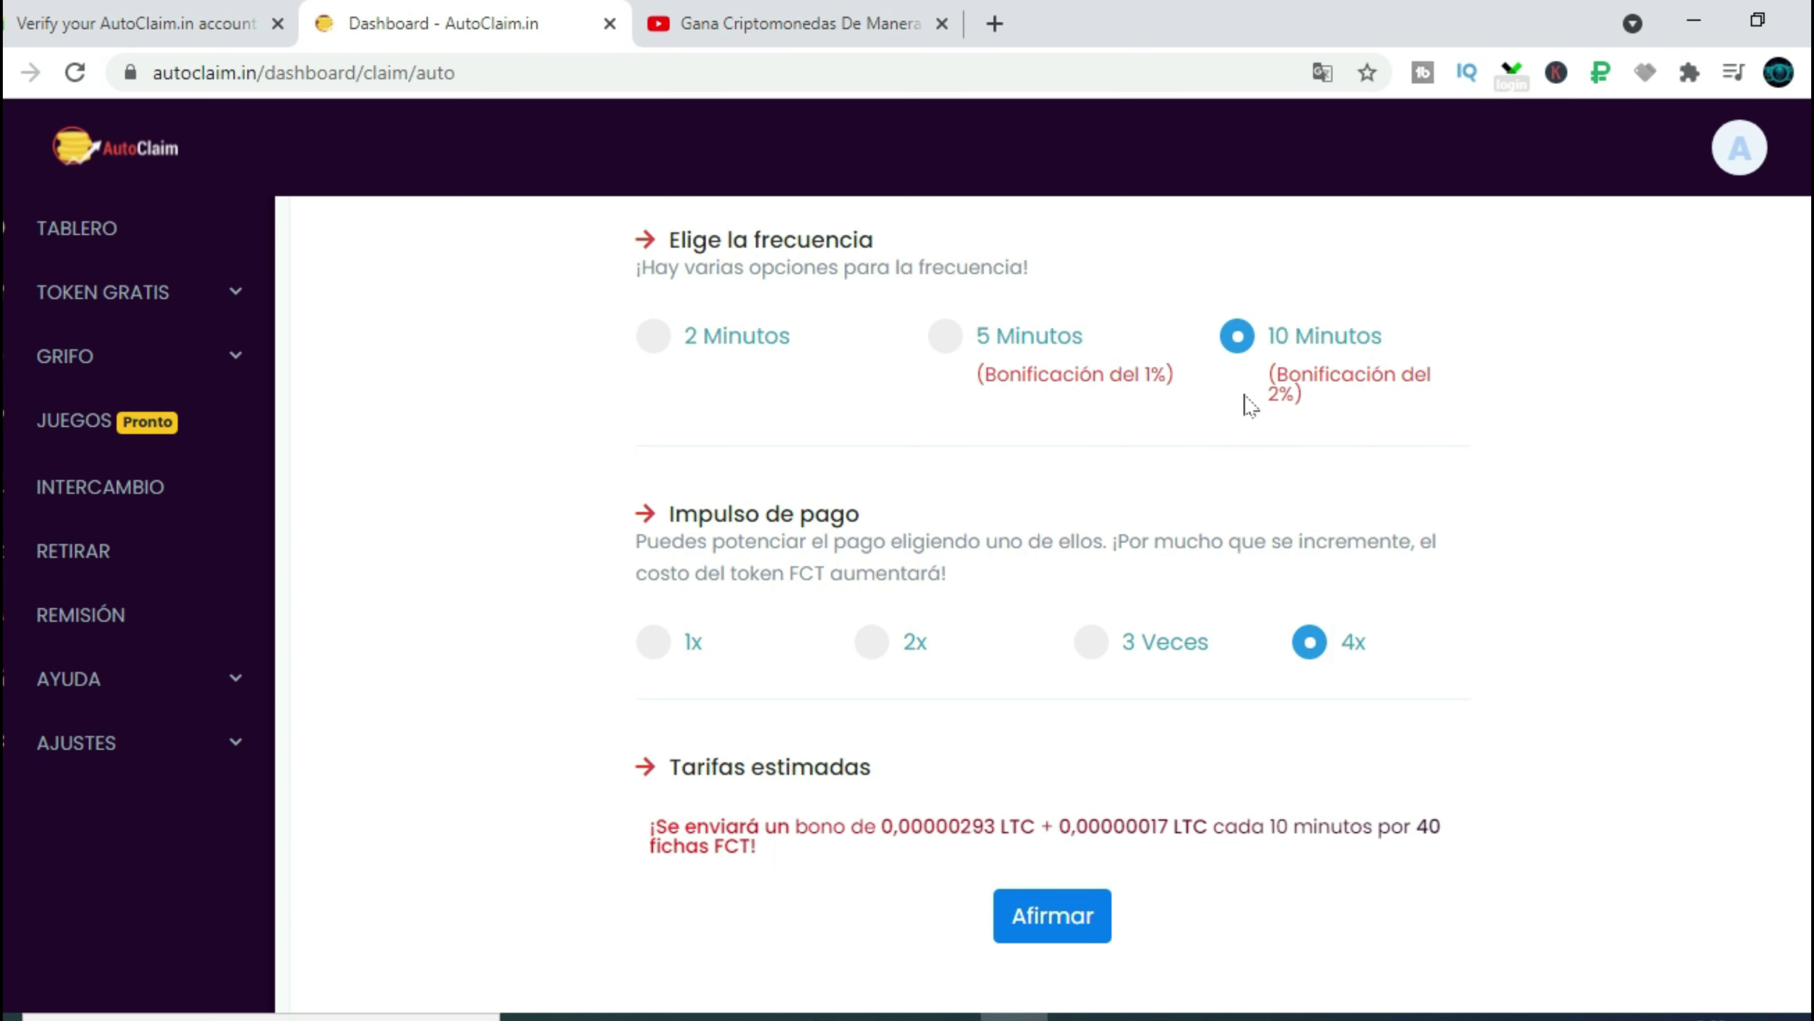
scroll(1051, 608, up, 4)
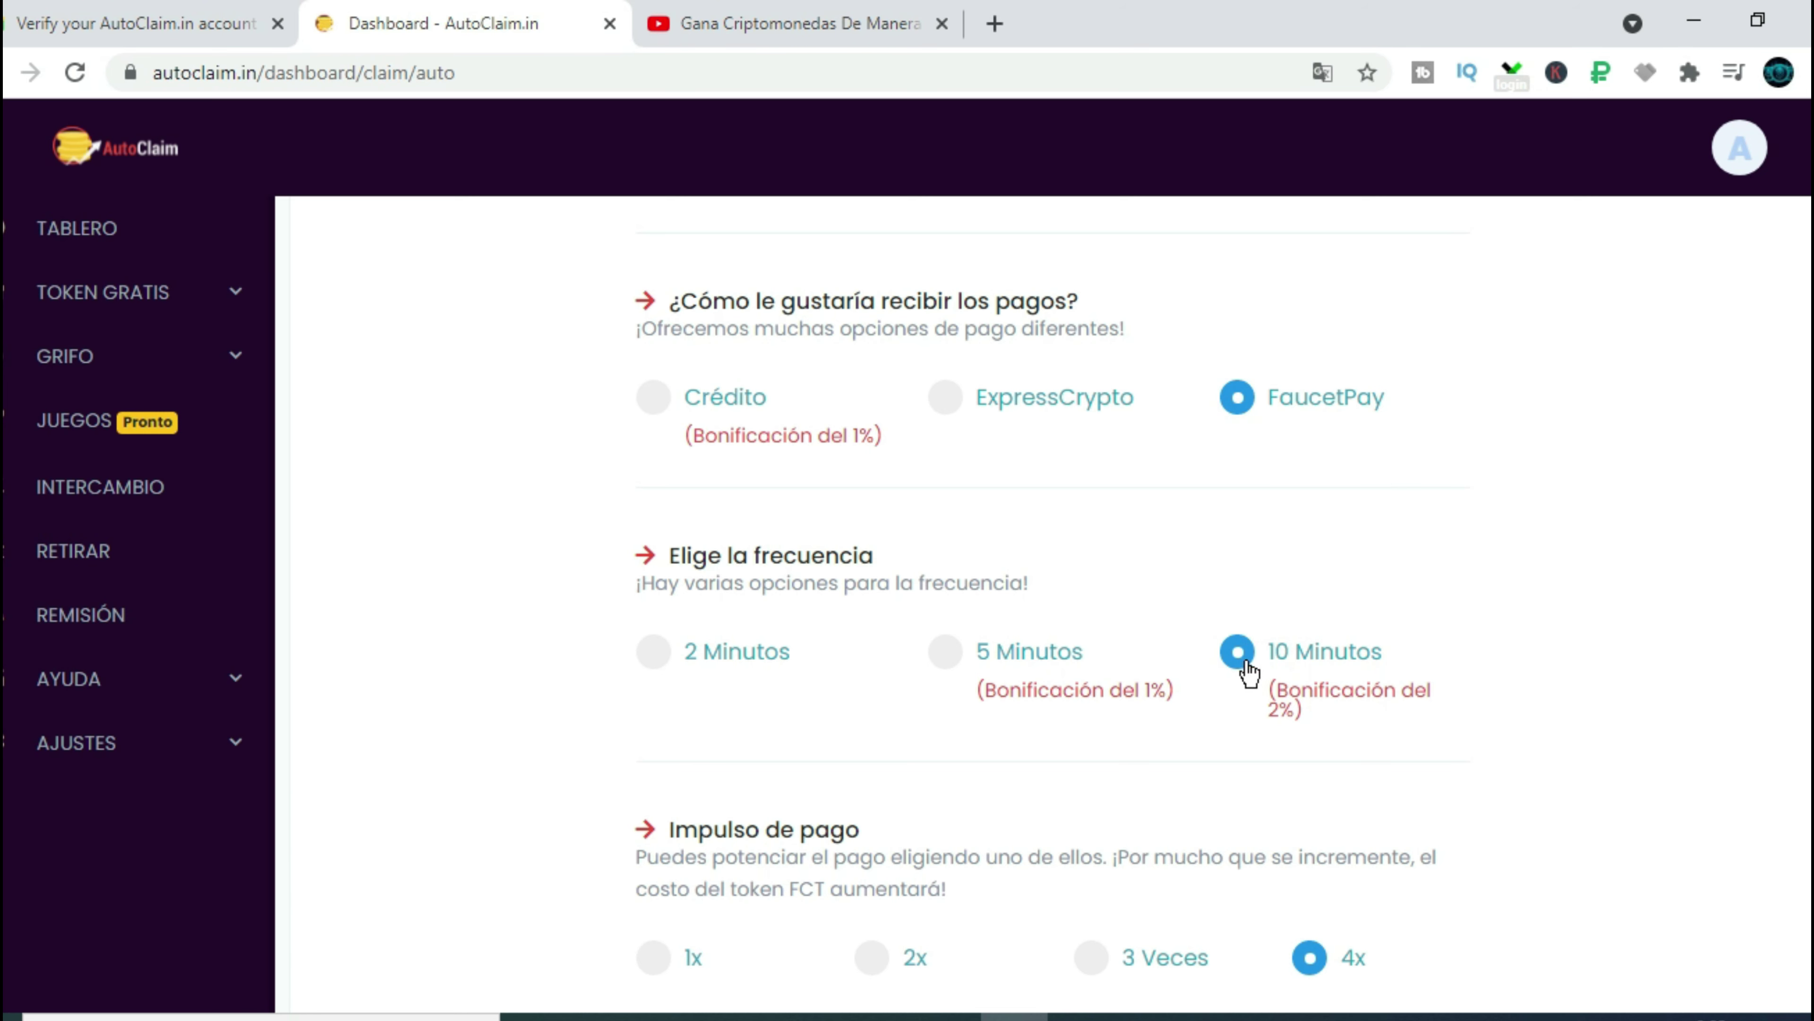
scroll(1403, 543, down, 3)
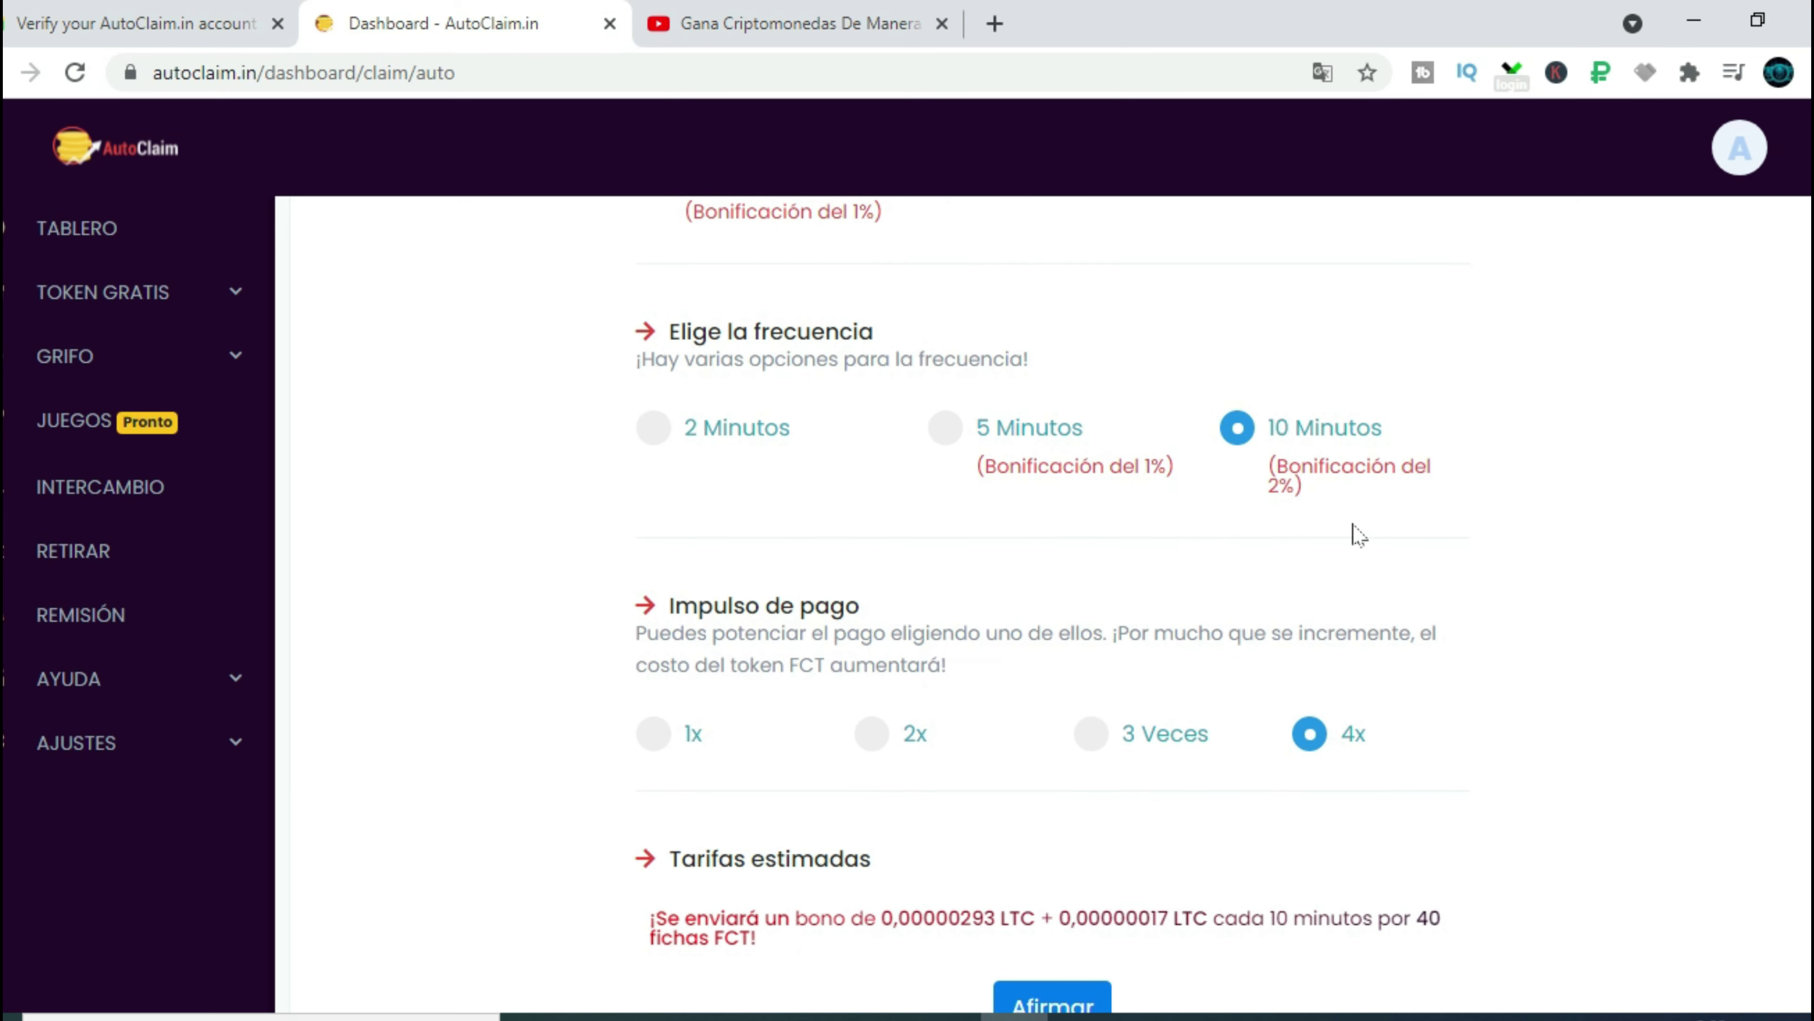
scroll(924, 500, down, 5)
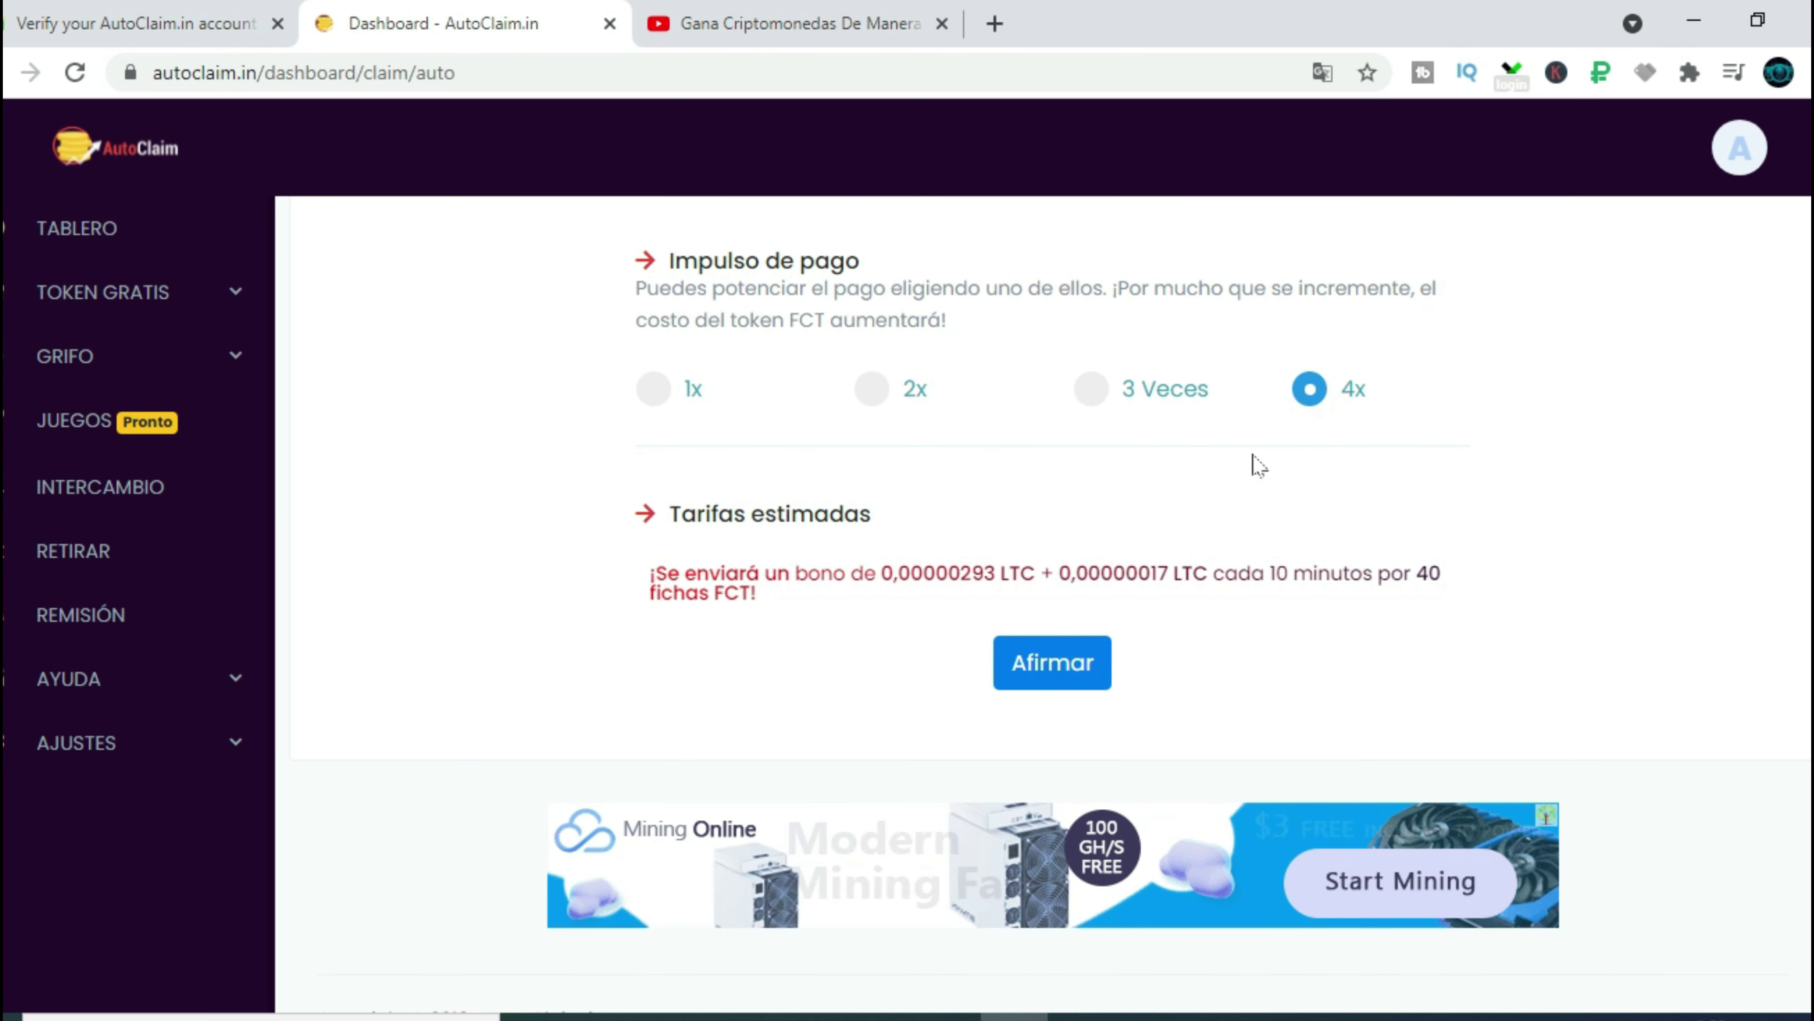
click(1045, 668)
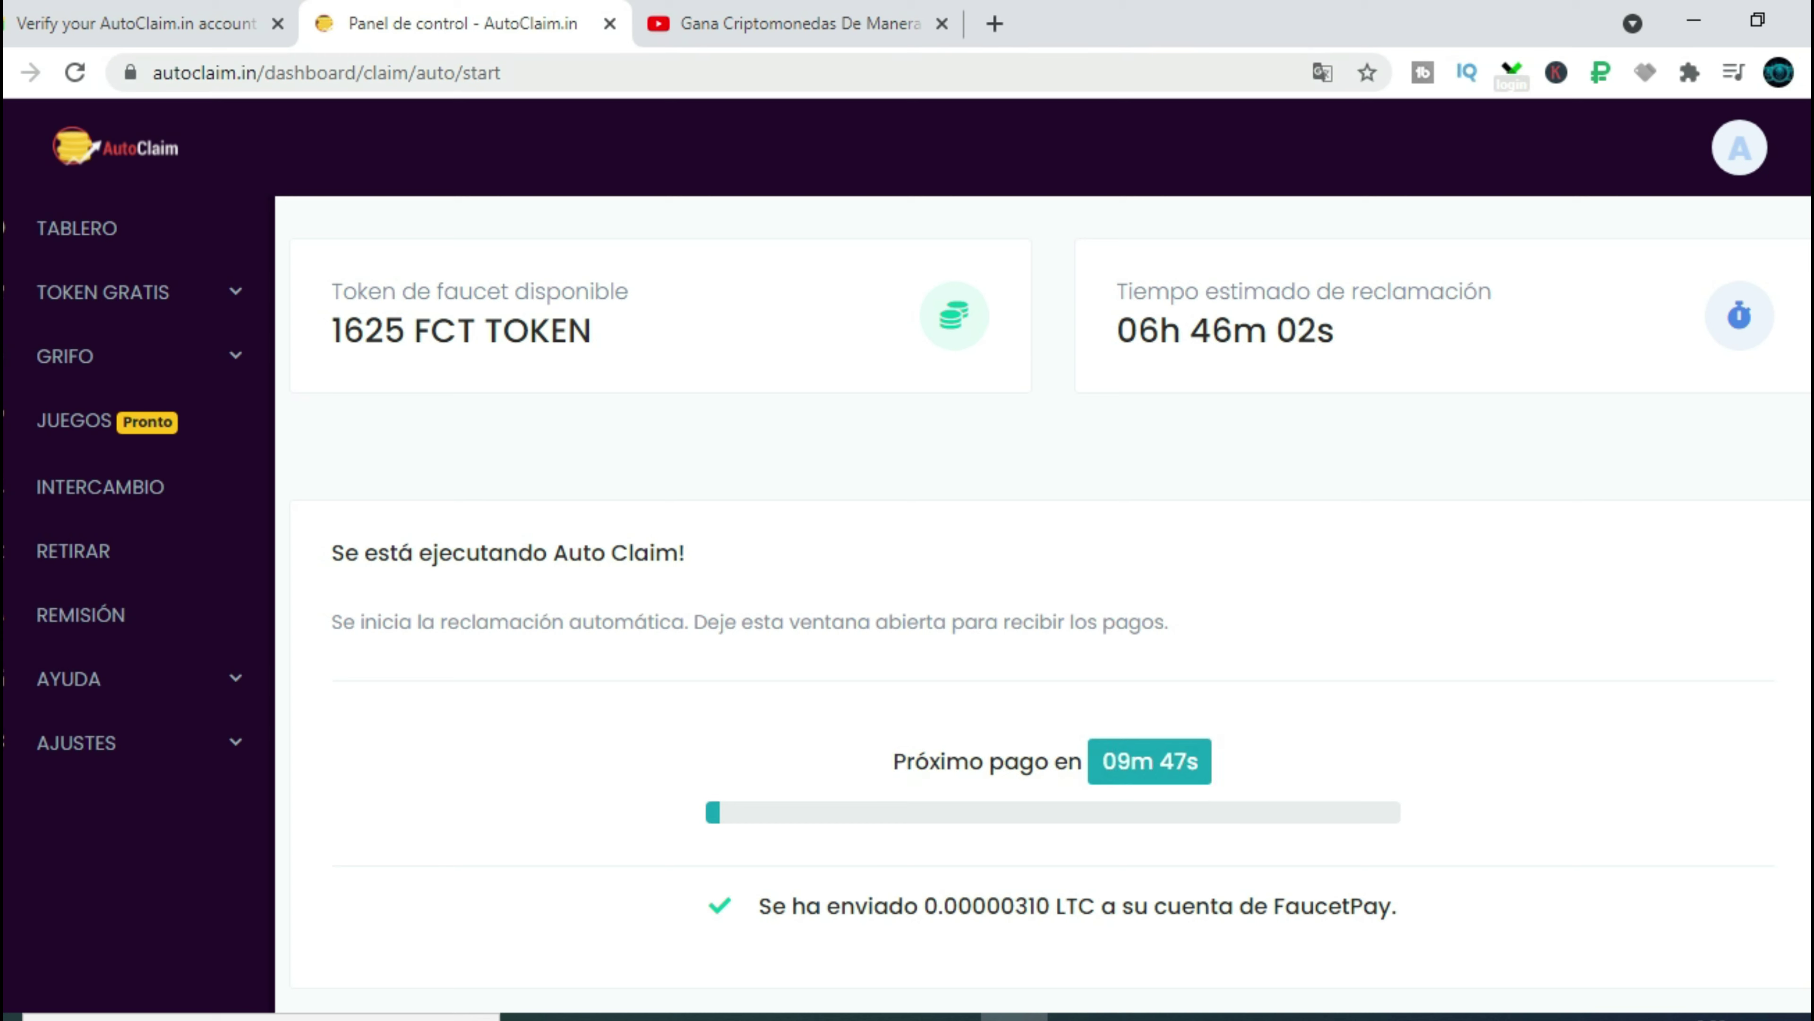
Open the FaucetPay user dashboard in a new tab, dismiss the reward points notice and examine the received payments table
click(994, 24)
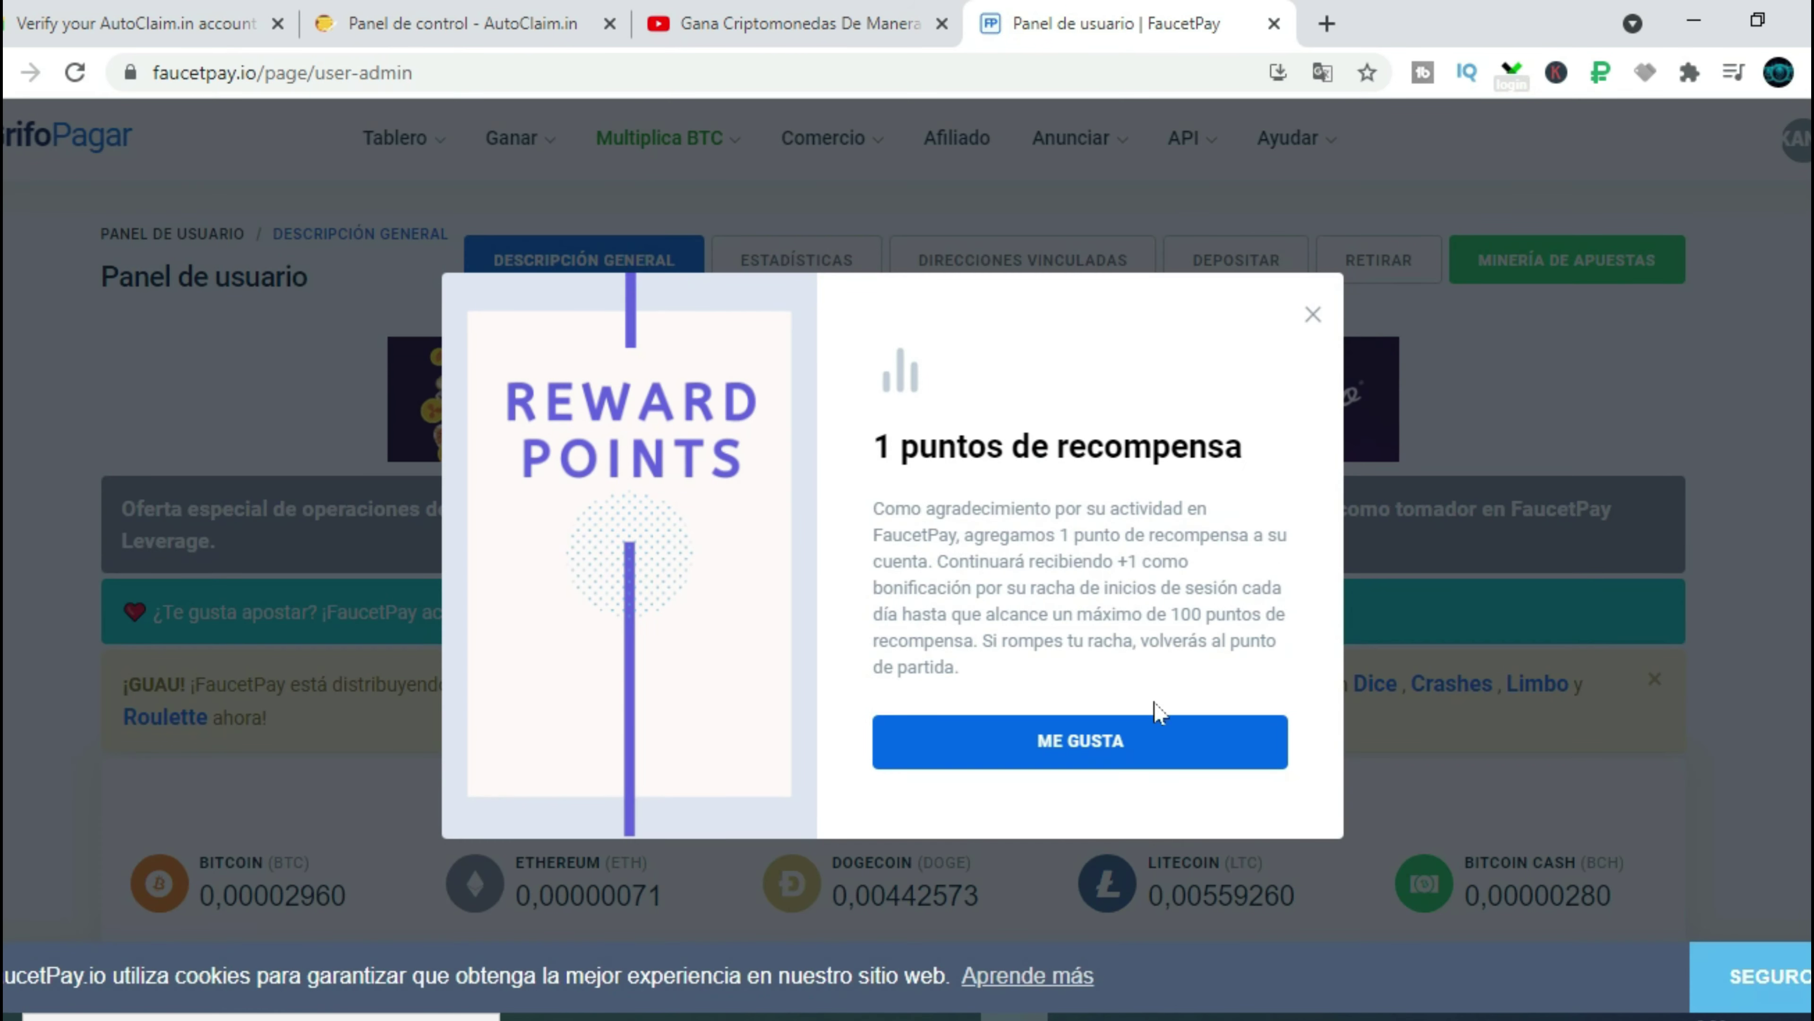
click(1085, 742)
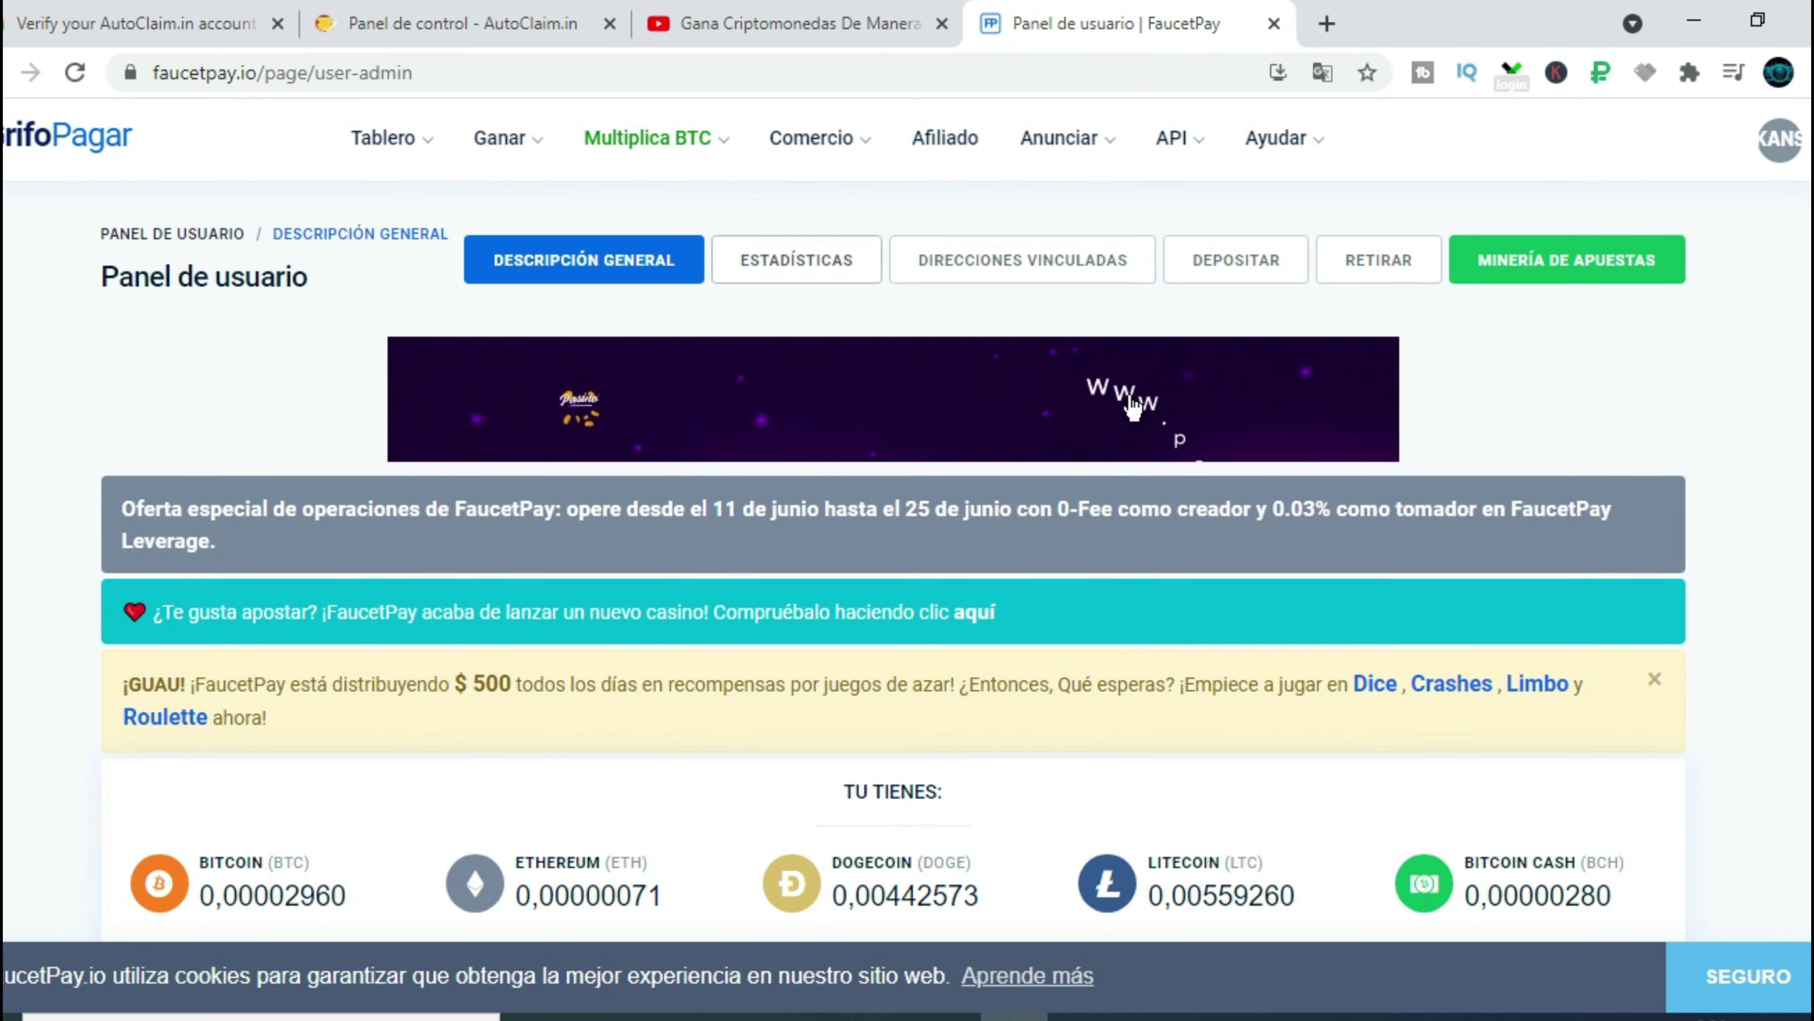
scroll(888, 243, down, 3)
scroll(889, 242, down, 10)
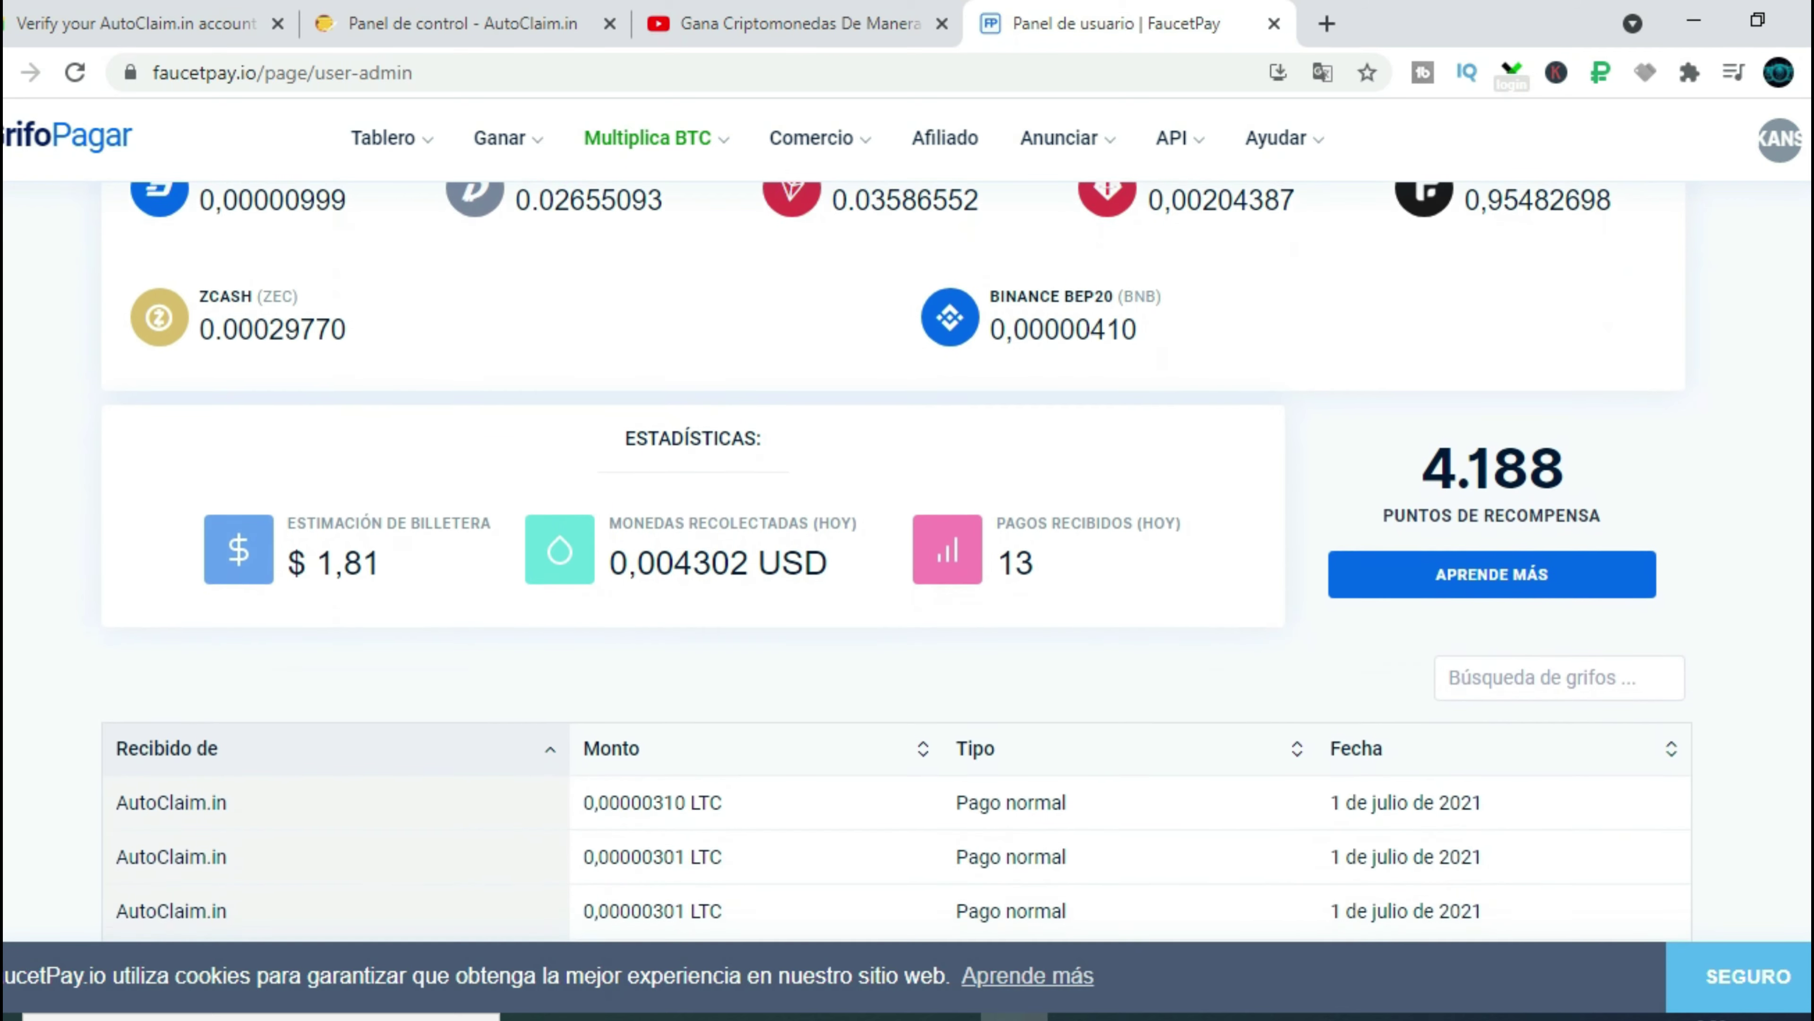
scroll(1100, 838, down, 2)
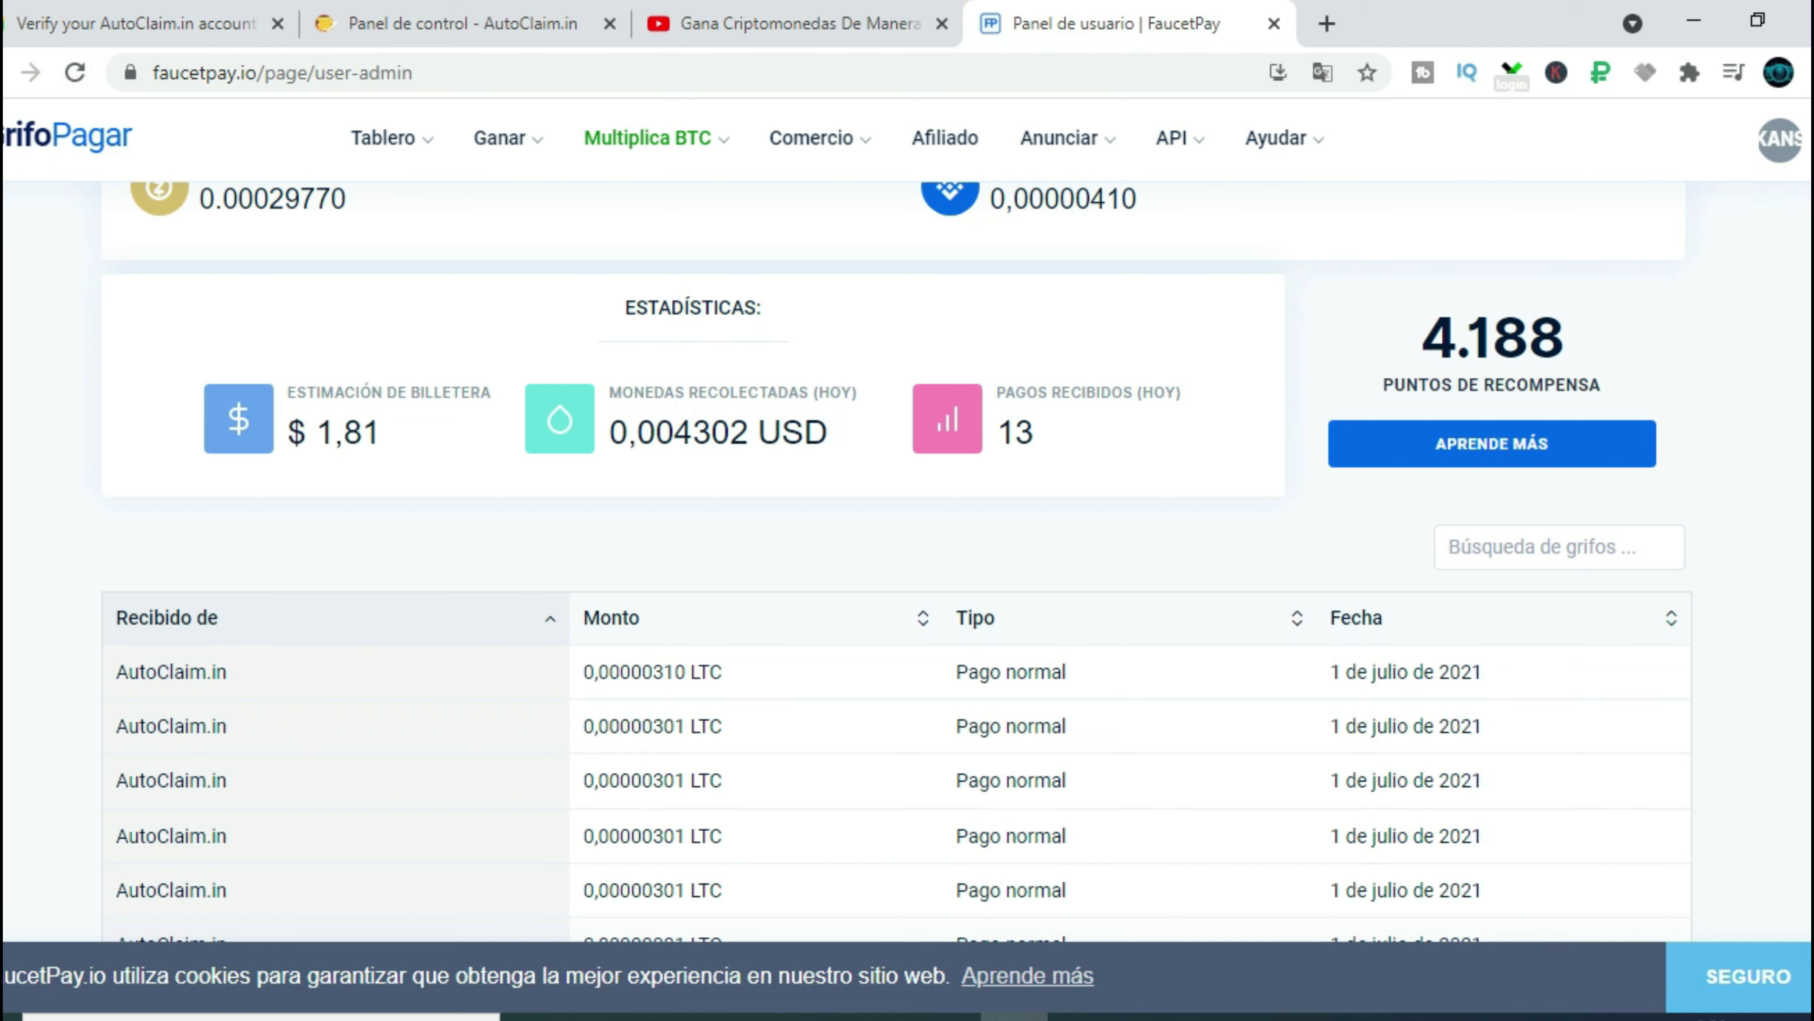
Reload the FaucetPay dashboard to examine the statistics and AutoClaim.in payments, and switch back to the AutoClaim tab
click(74, 74)
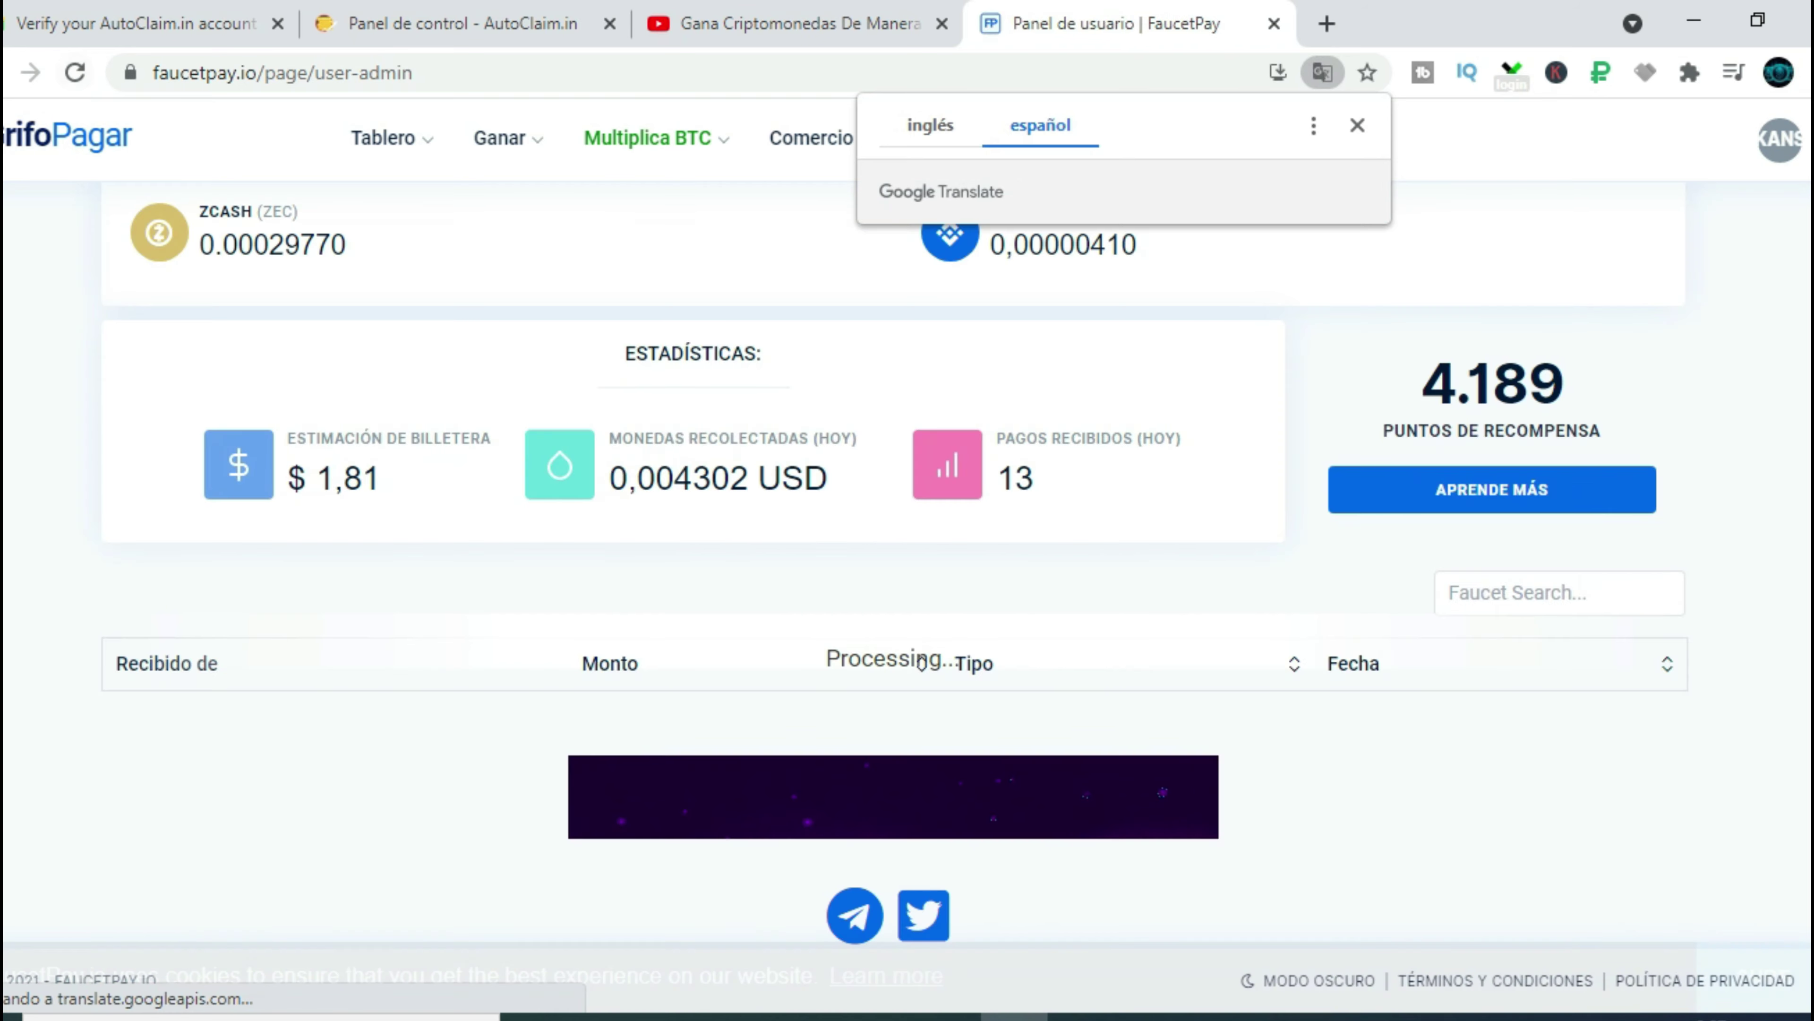
scroll(896, 563, down, 4)
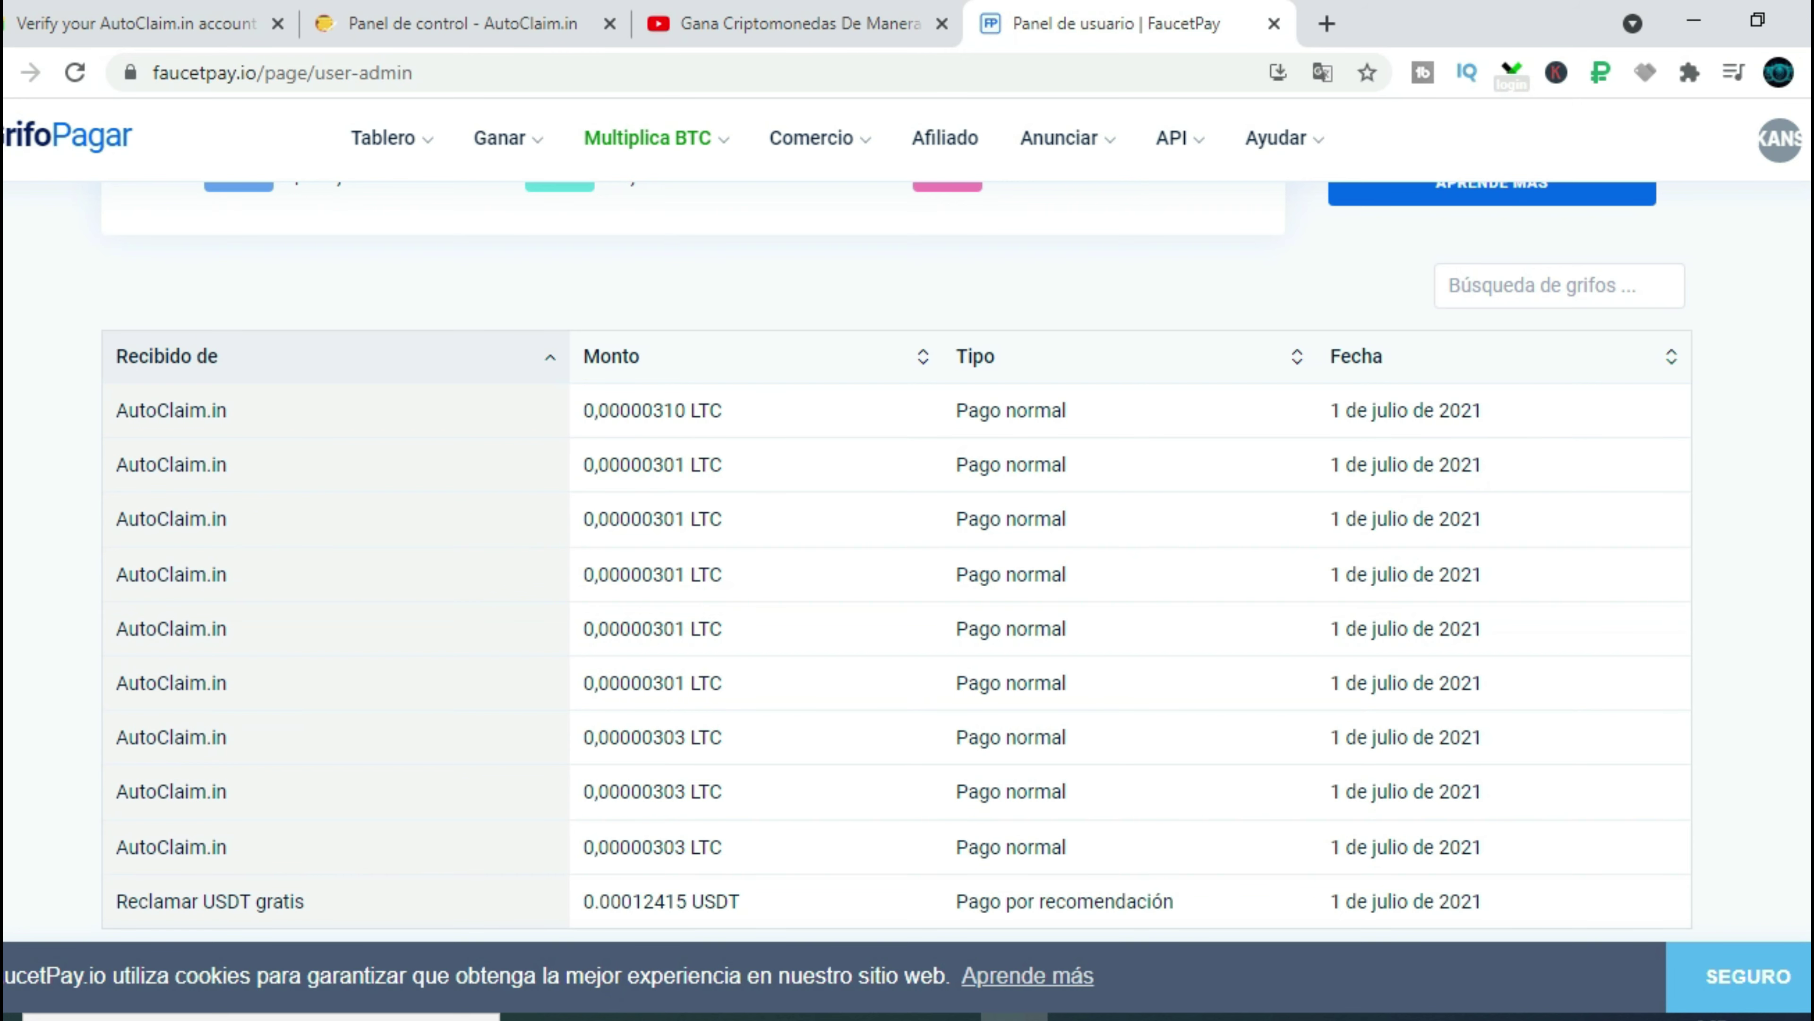
scroll(896, 557, up, 3)
scroll(838, 514, down, 1)
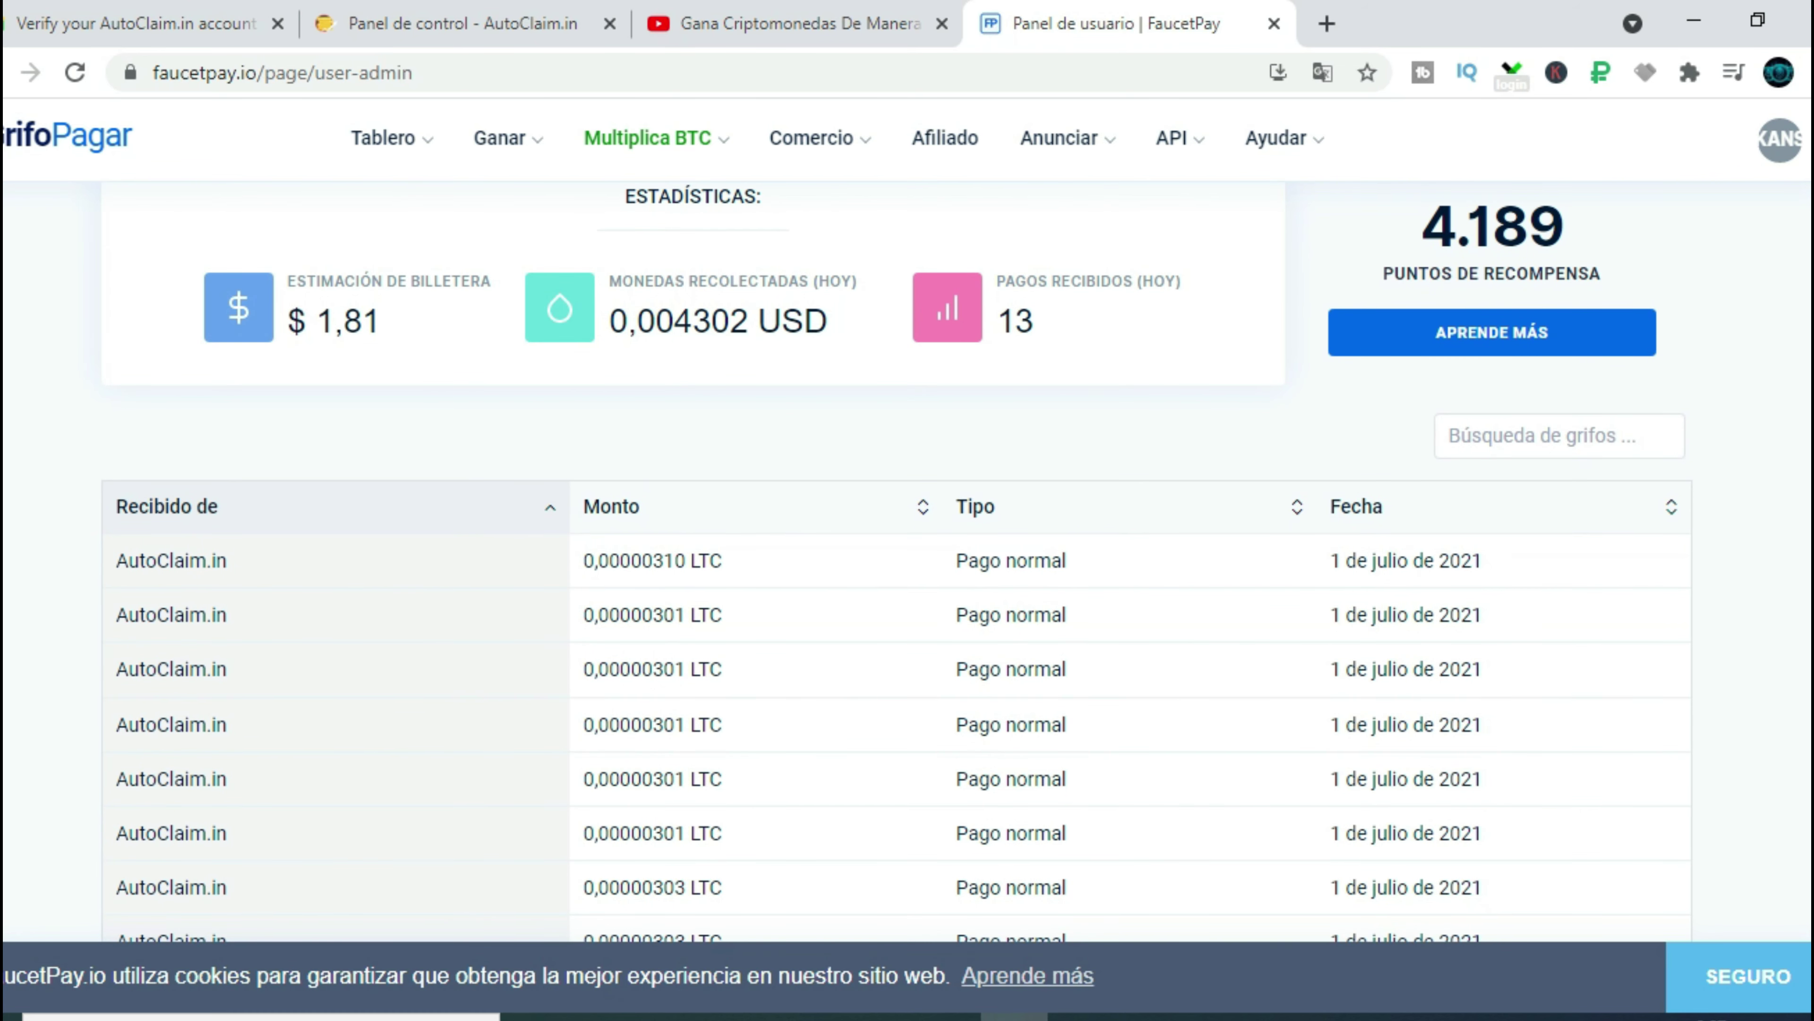
scroll(907, 572, up, 6)
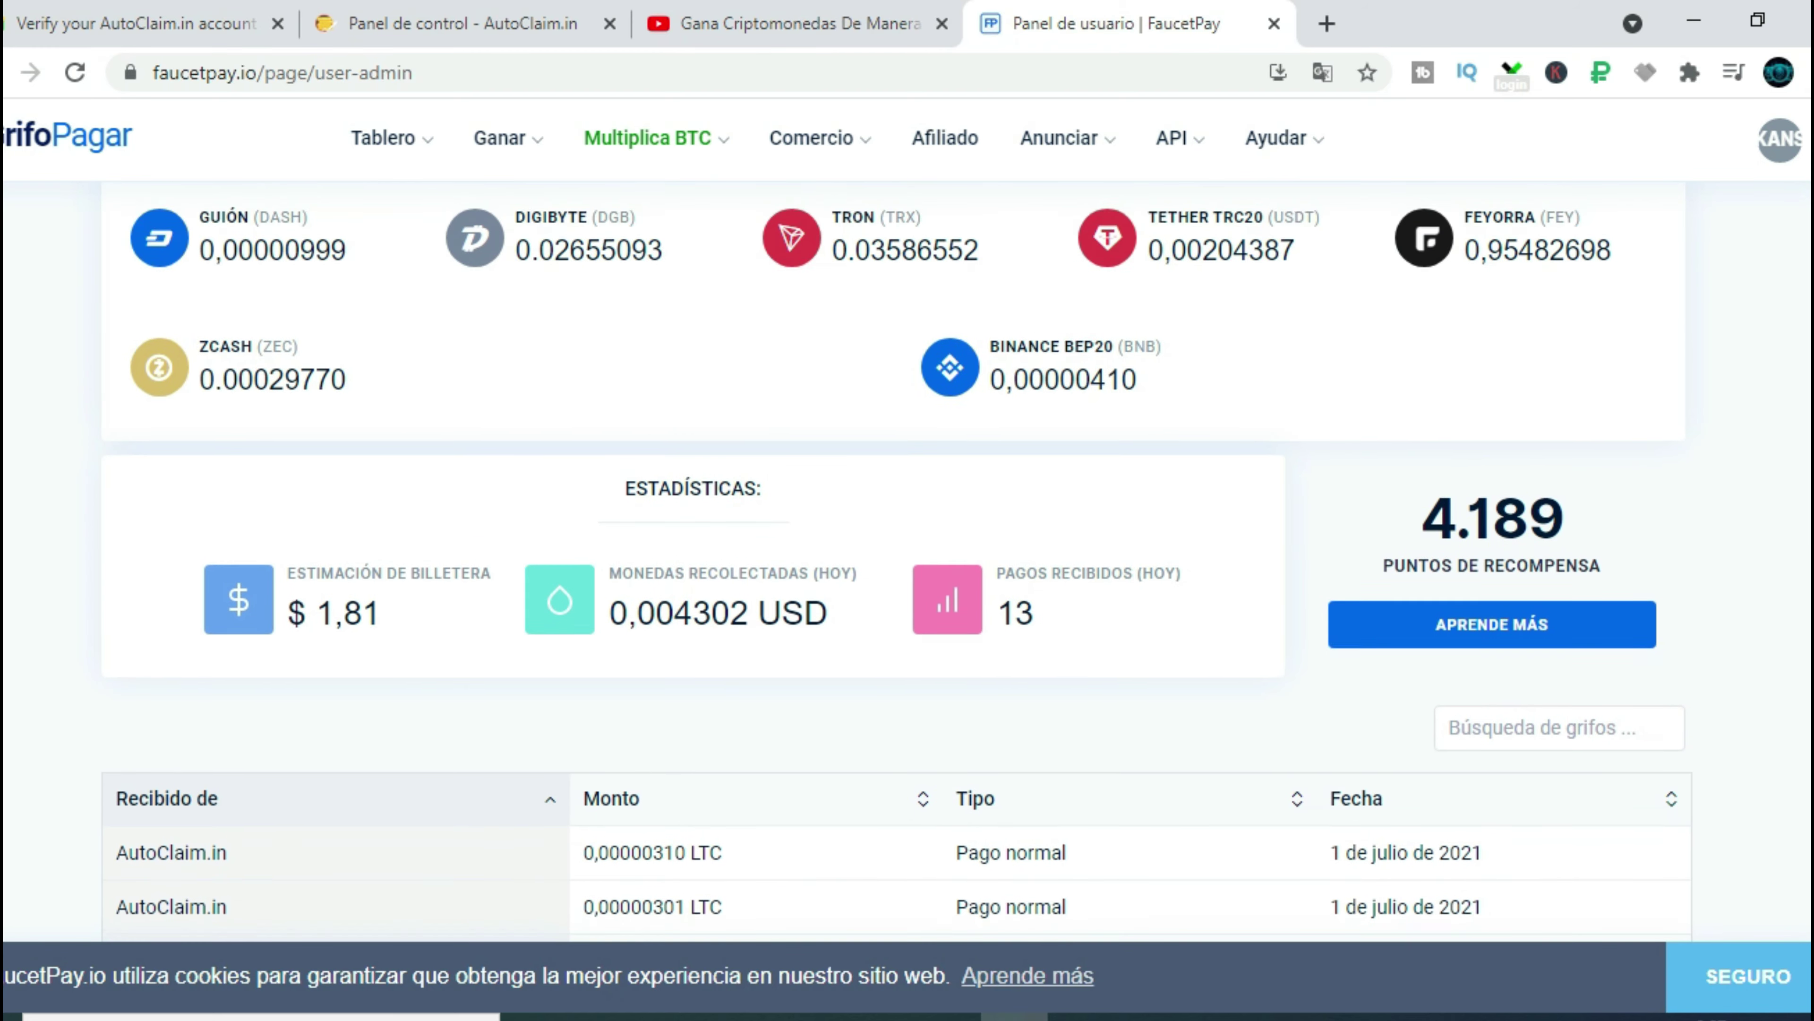
scroll(907, 572, down, 6)
scroll(907, 571, up, 6)
click(457, 23)
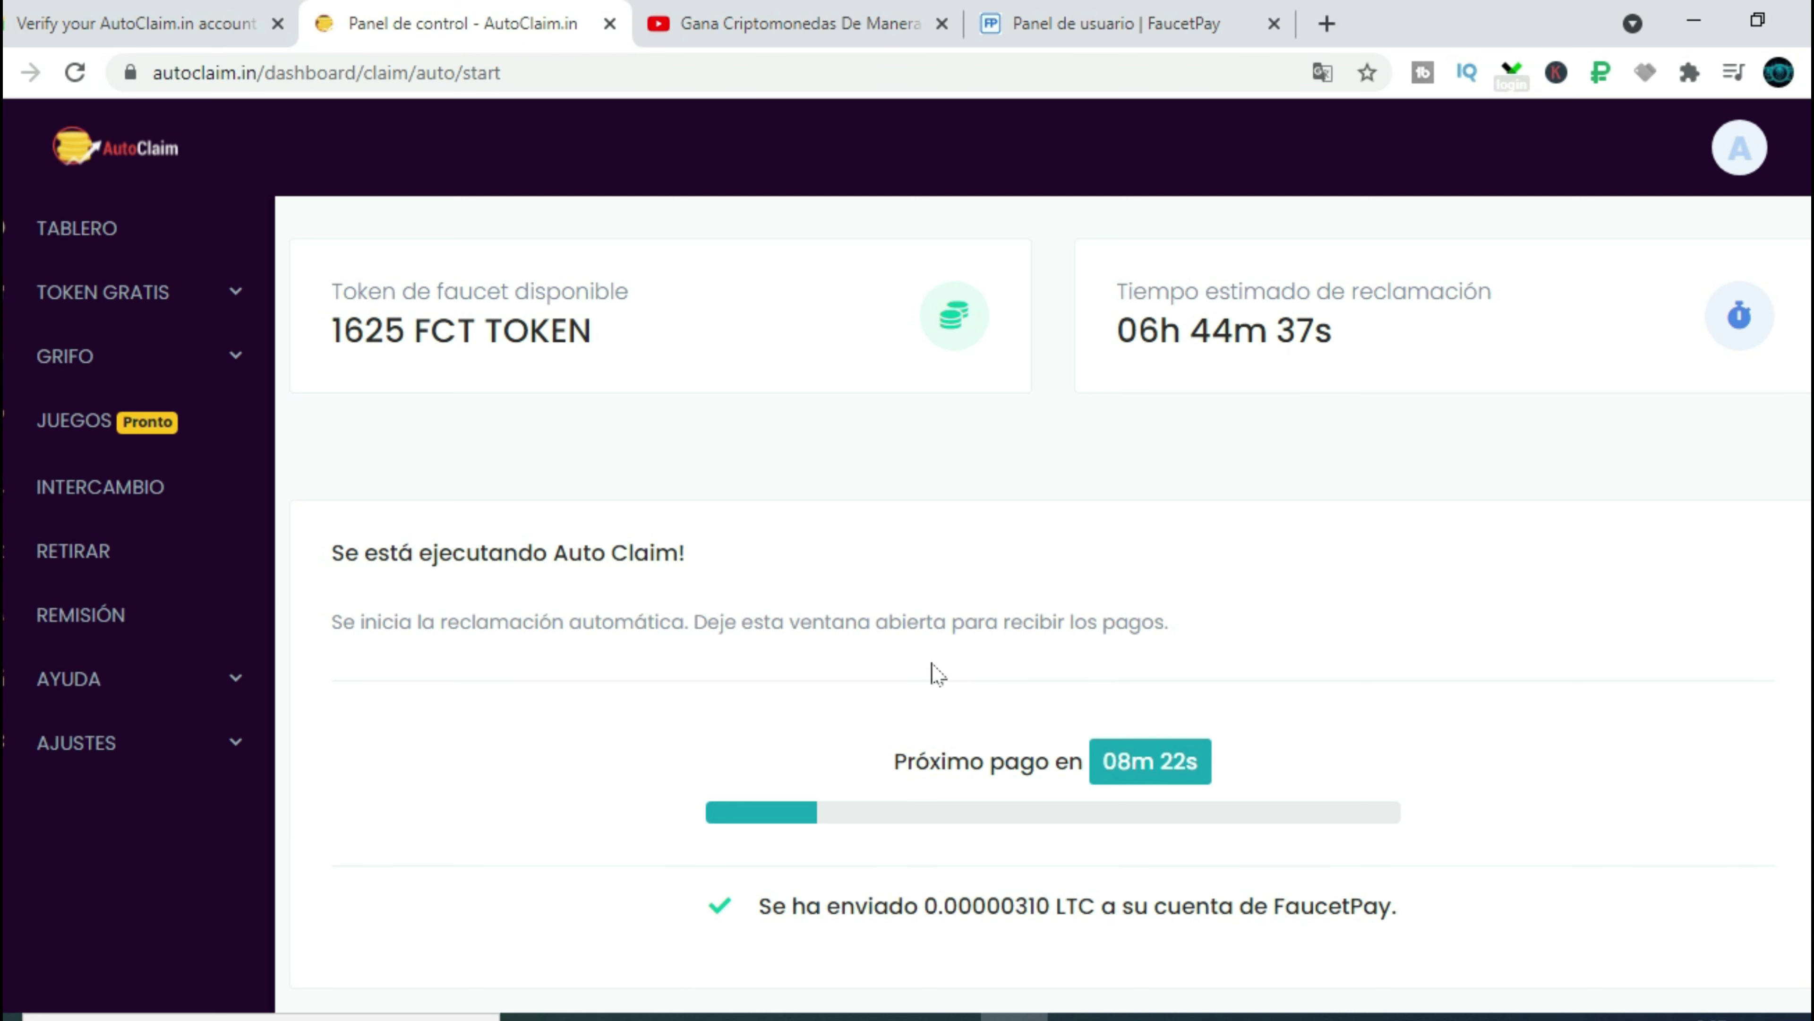
Examine the running auto claim's available tokens, estimated claim time, next payment countdown and sent LTC payment
scroll(1246, 548, down, 1)
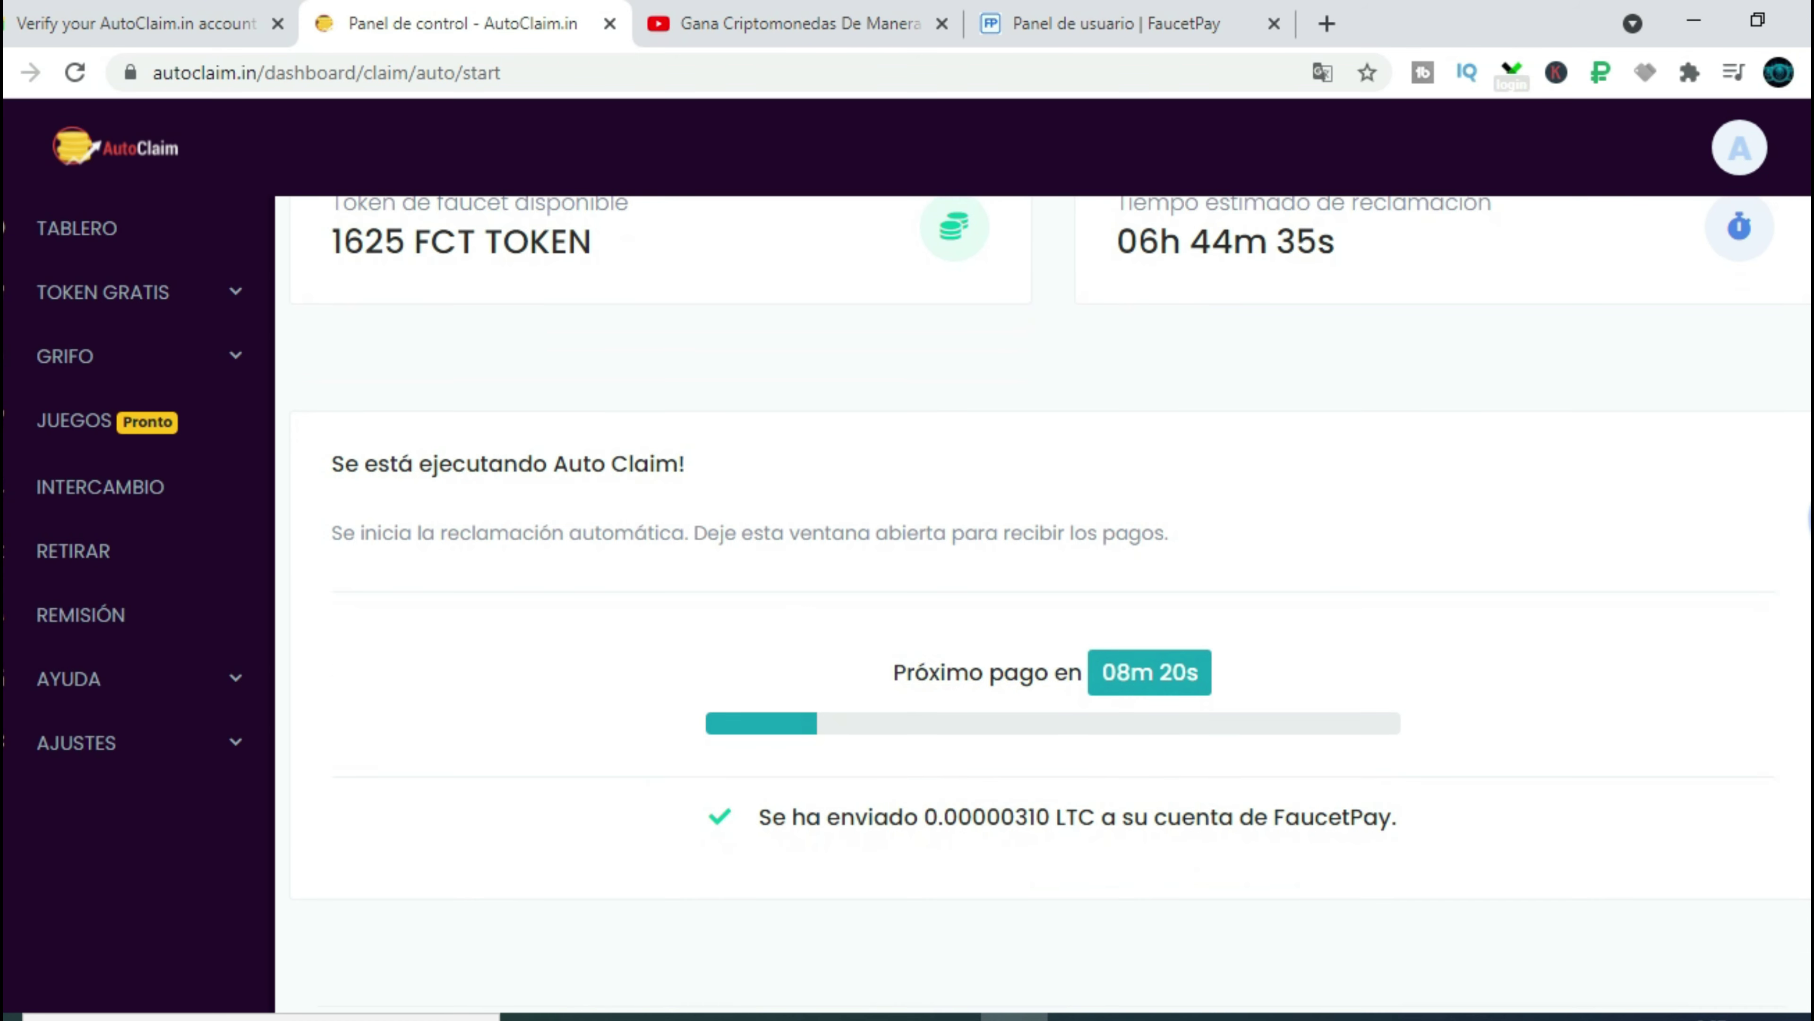
scroll(1771, 546, up, 1)
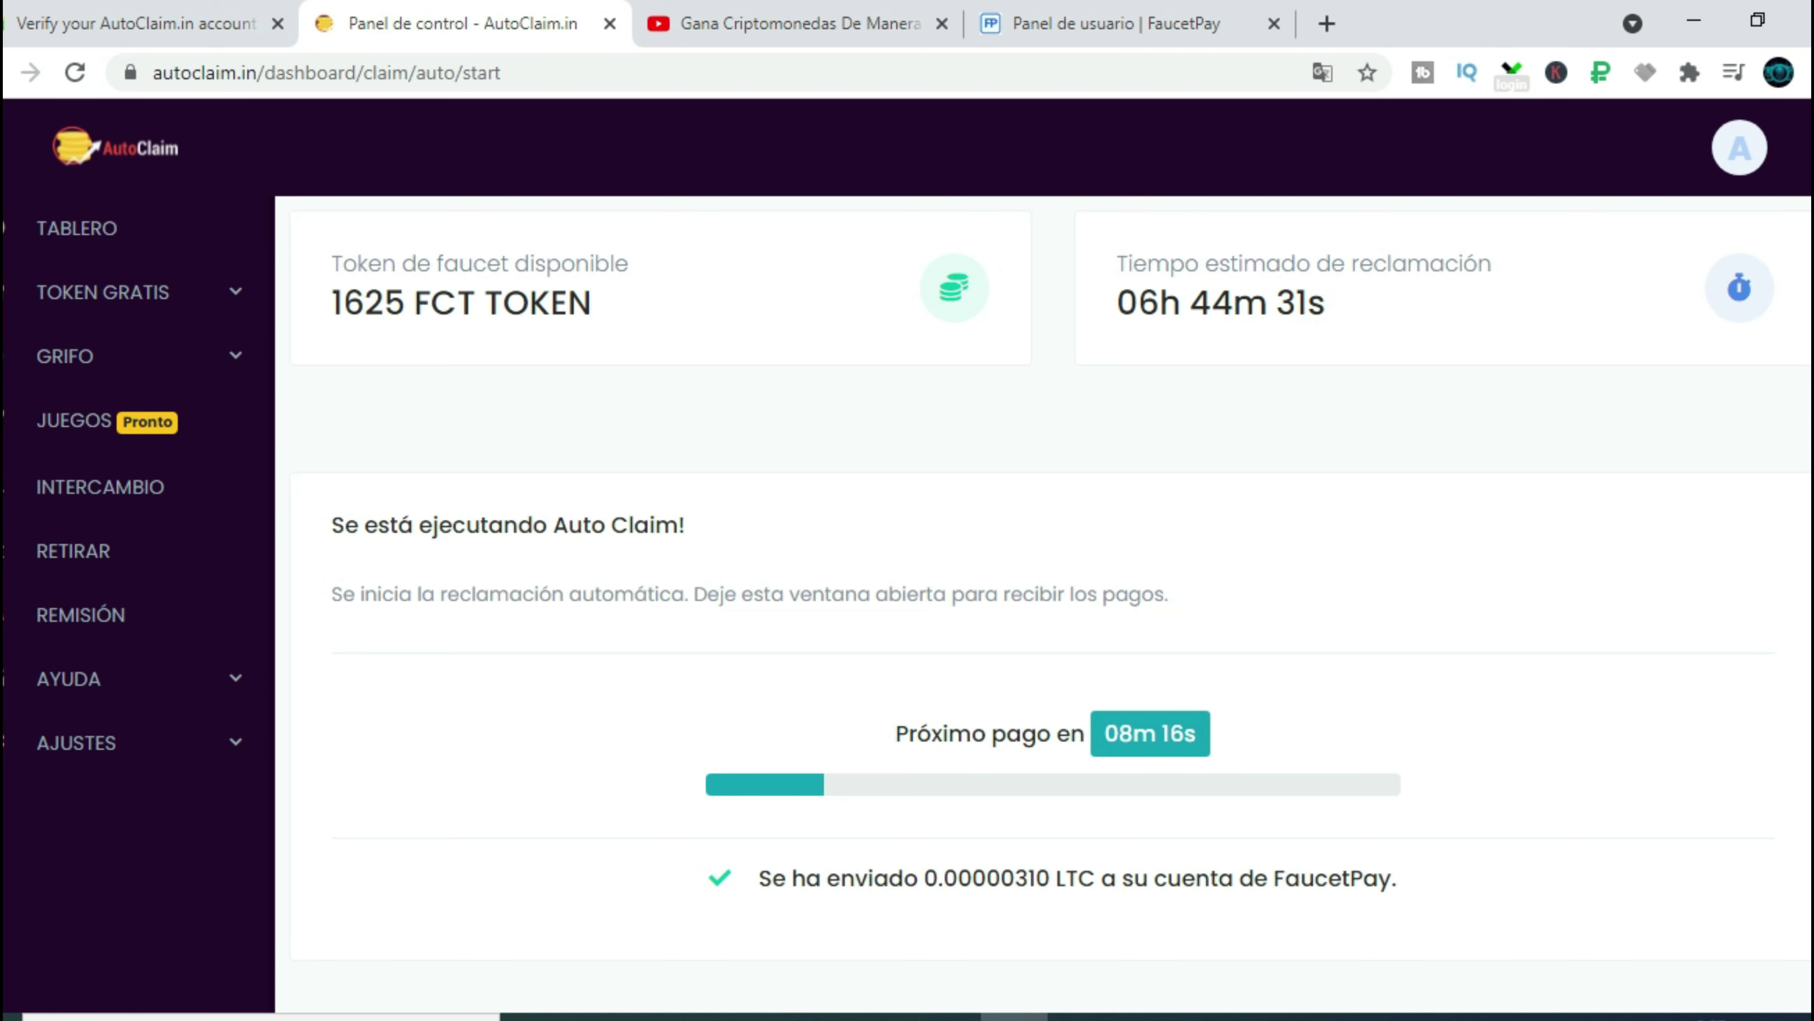
scroll(1050, 572, down, 2)
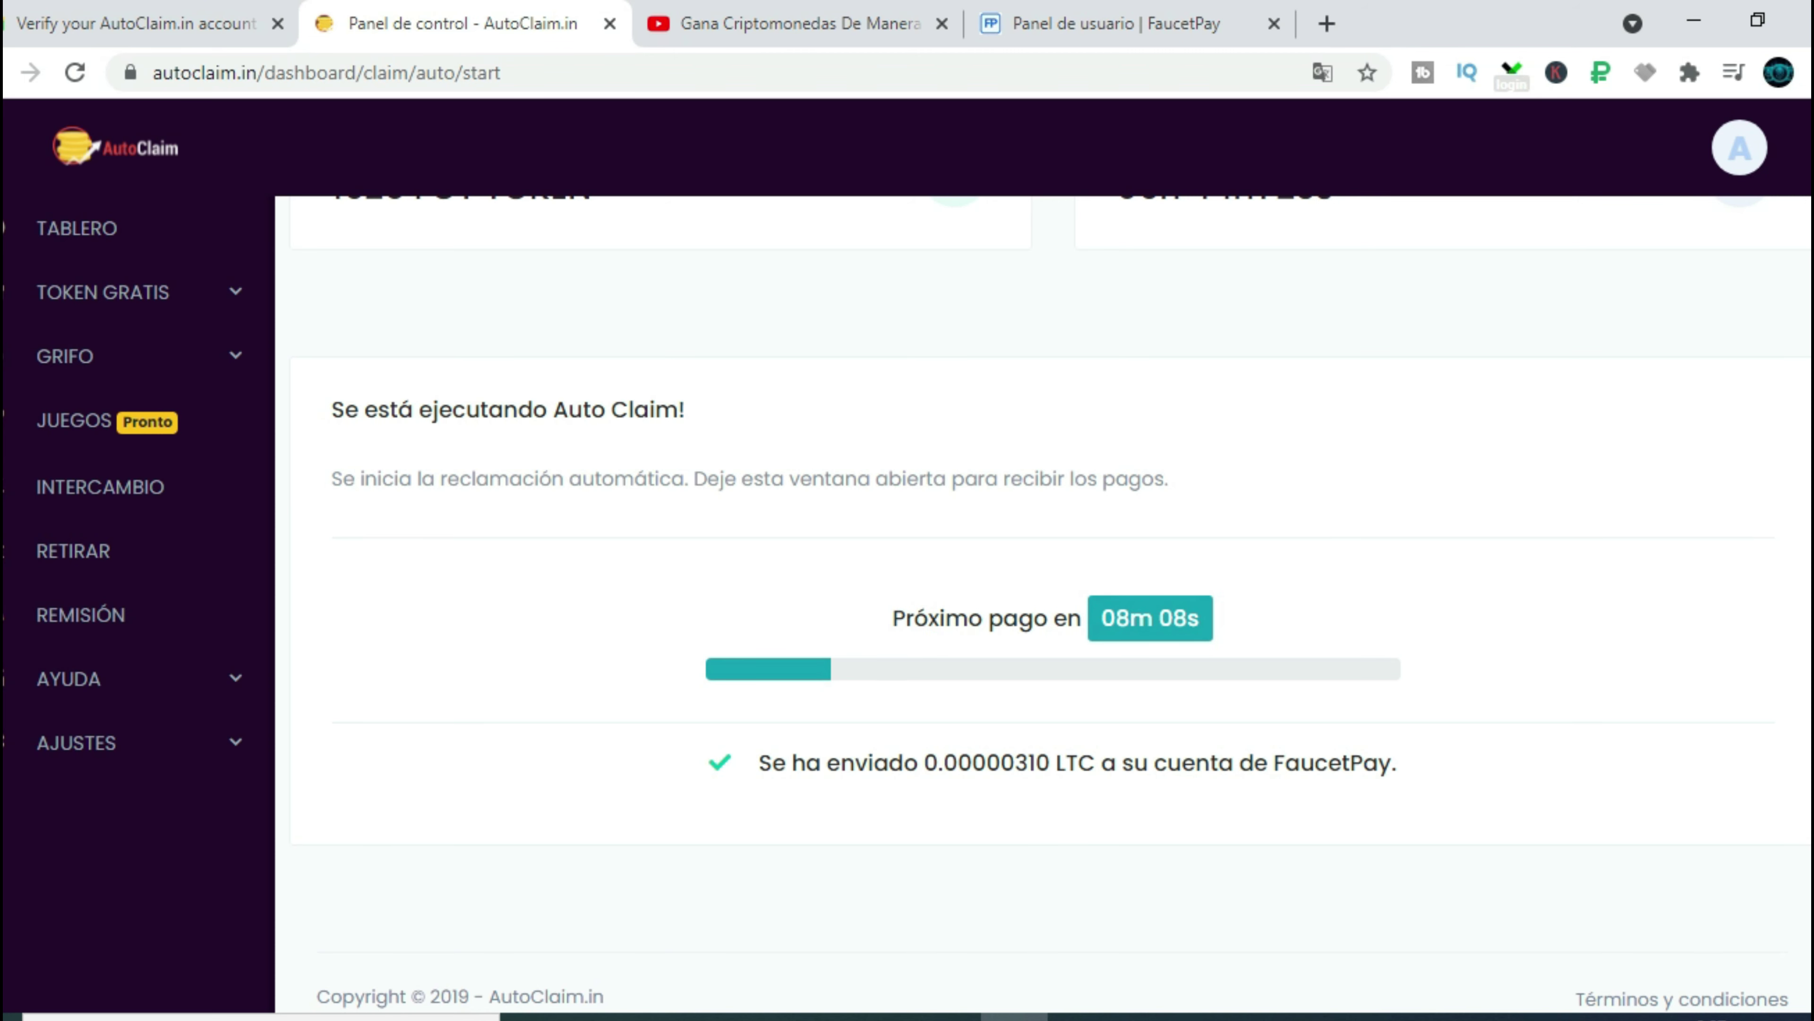
scroll(1043, 615, up, 2)
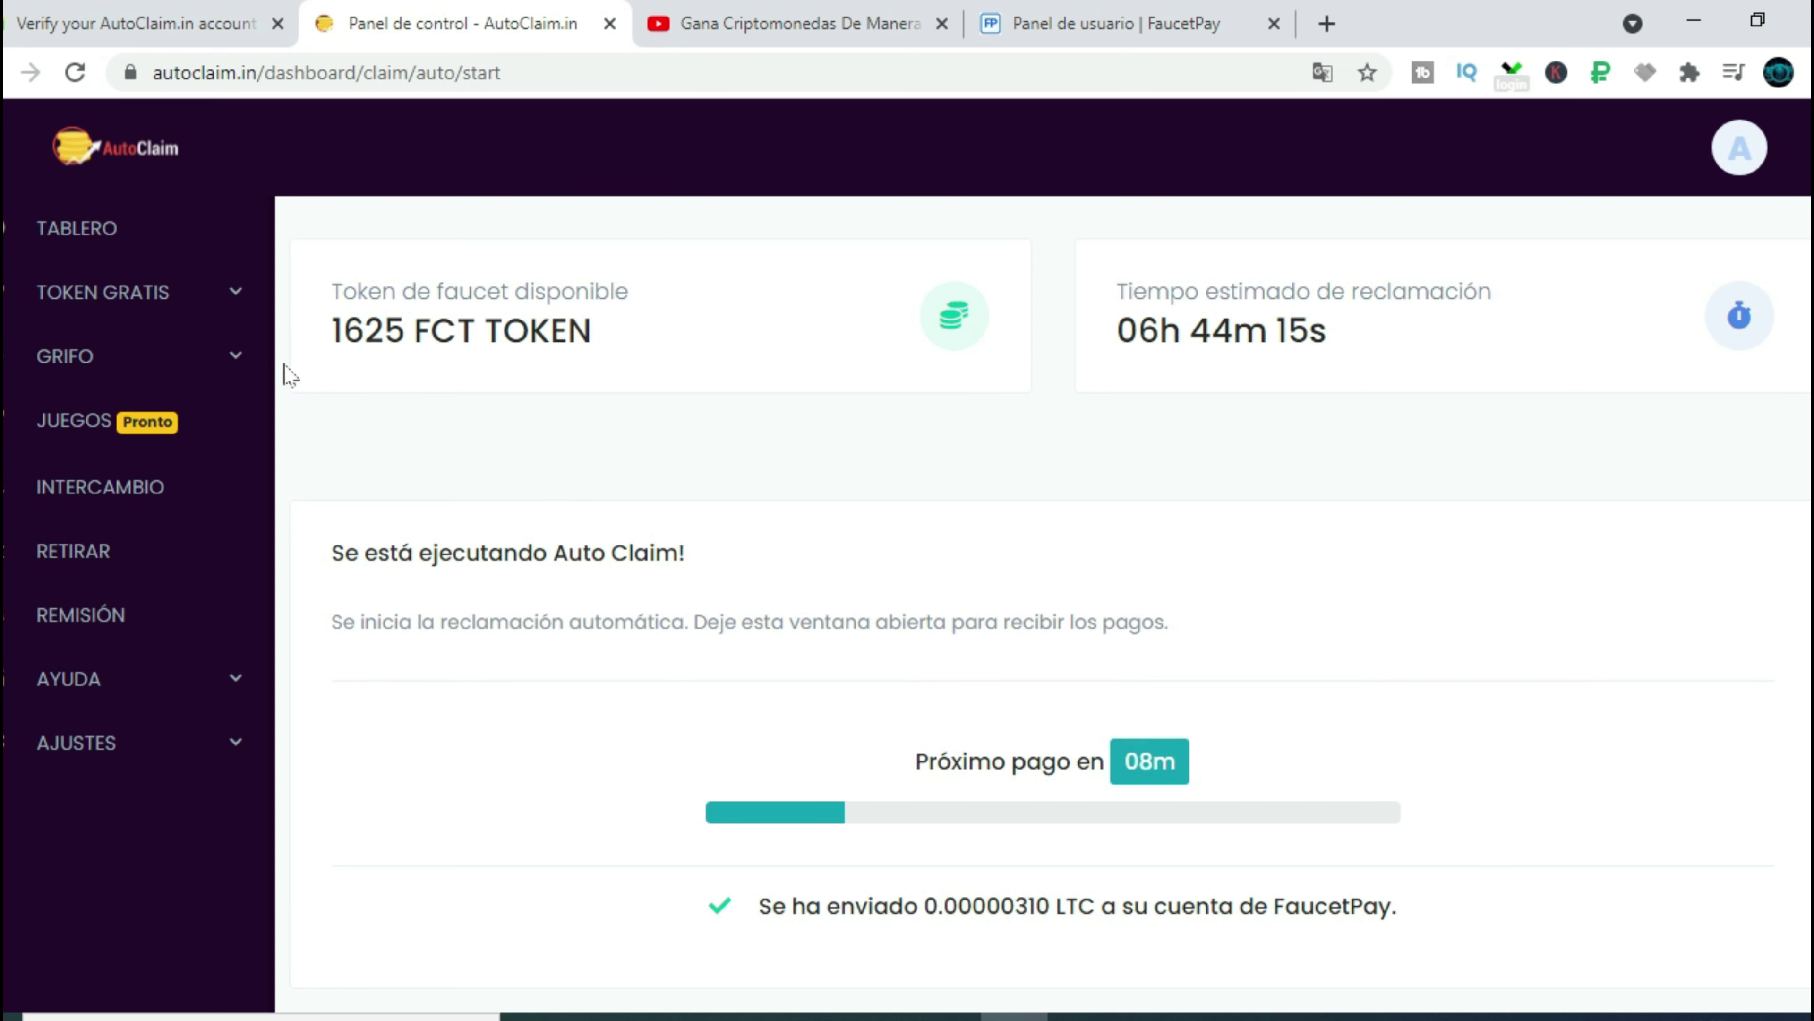
Look over the free token earning options and open the Minería page
click(239, 306)
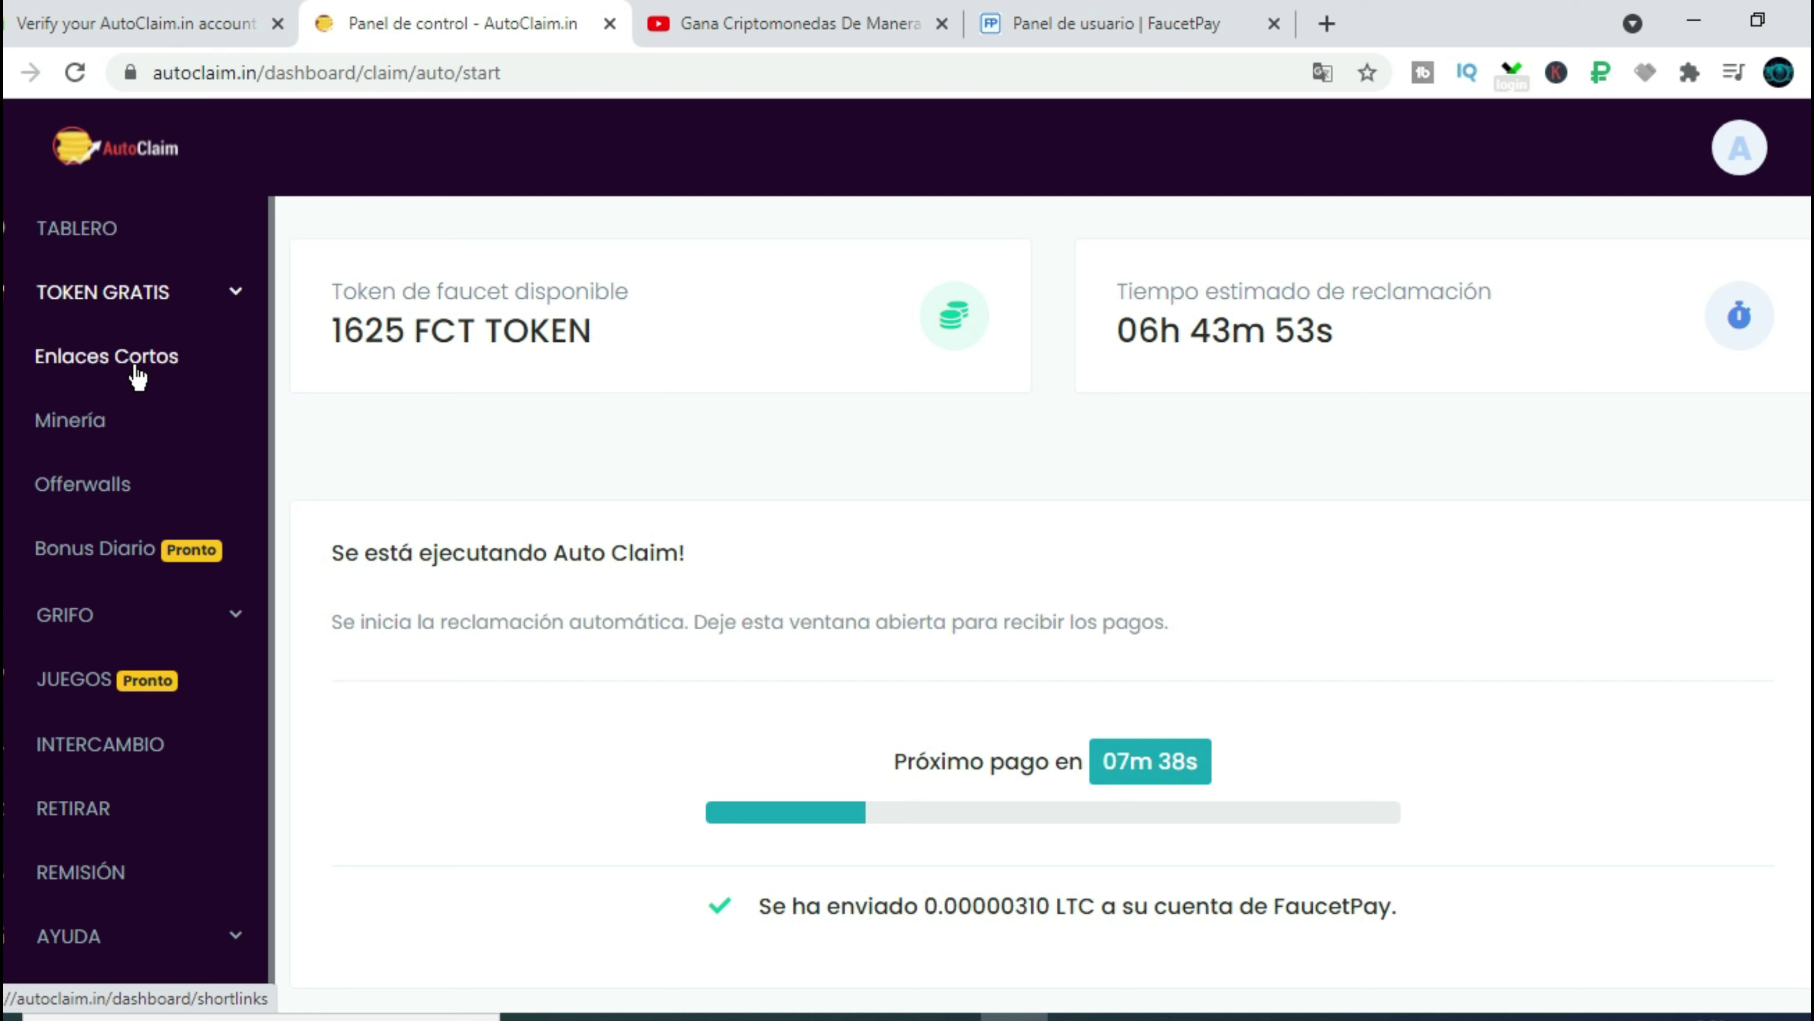
scroll(1749, 539, down, 1)
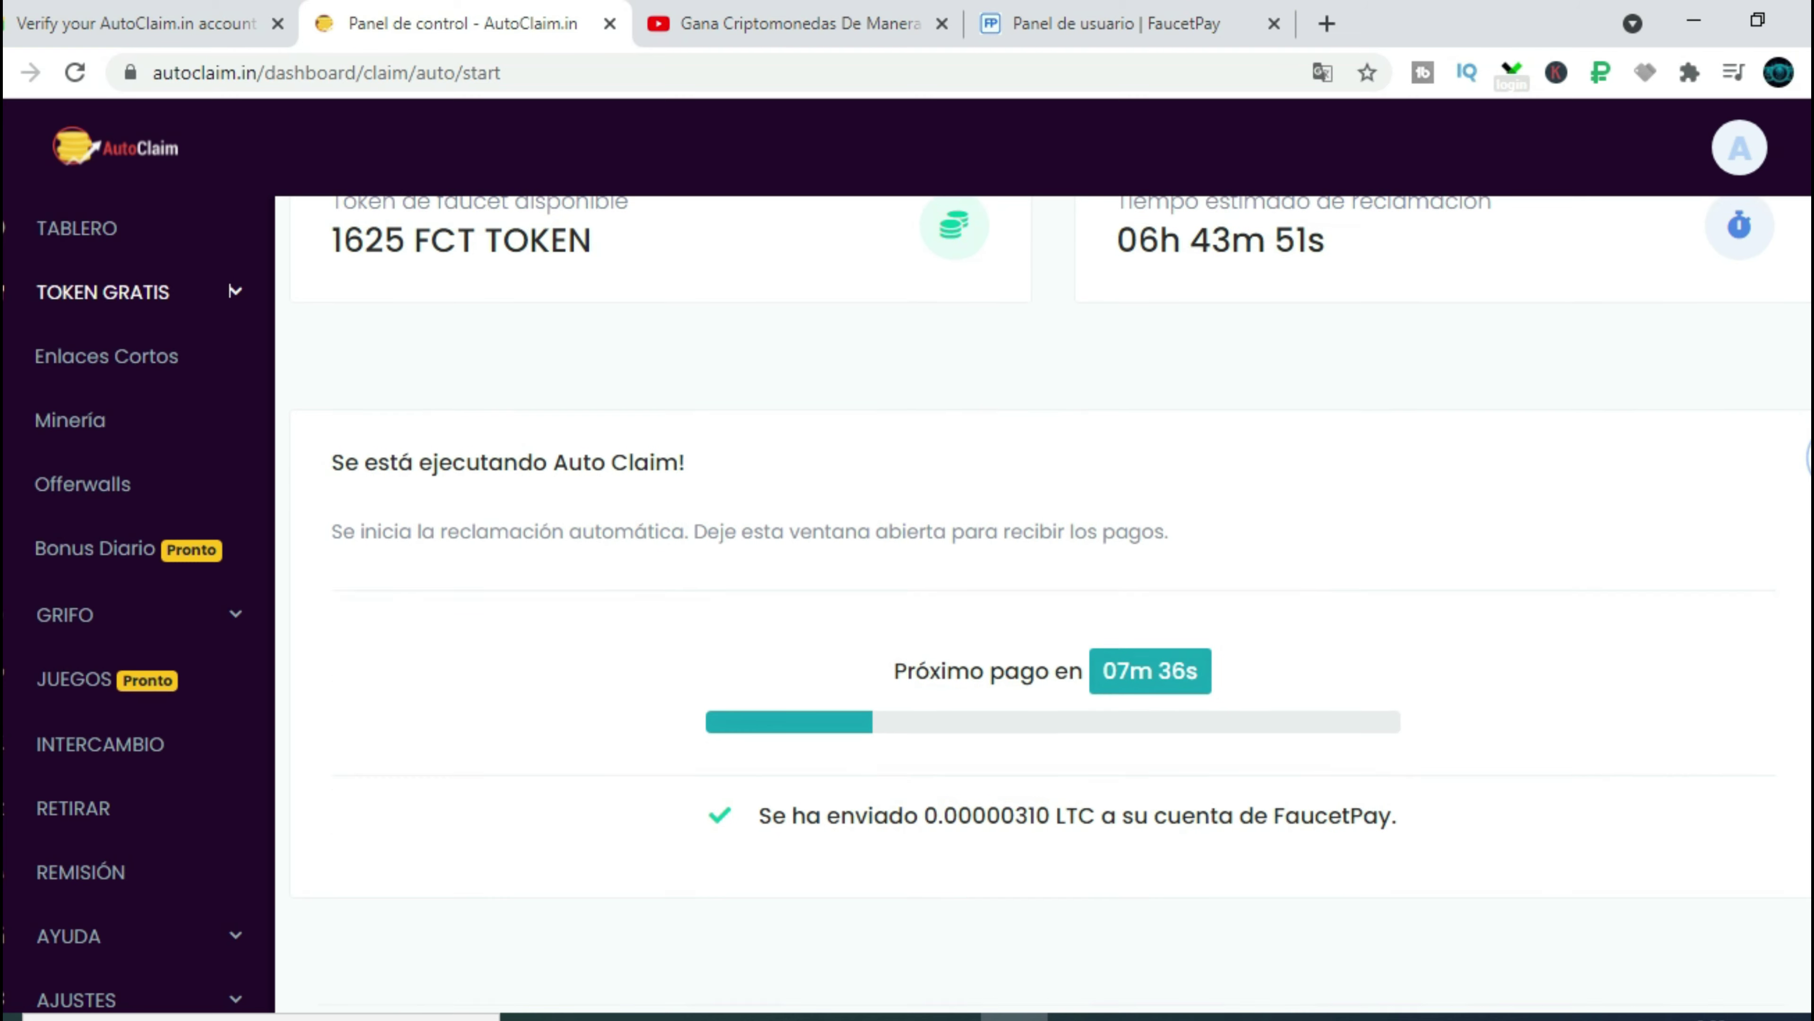
scroll(1750, 540, down, 1)
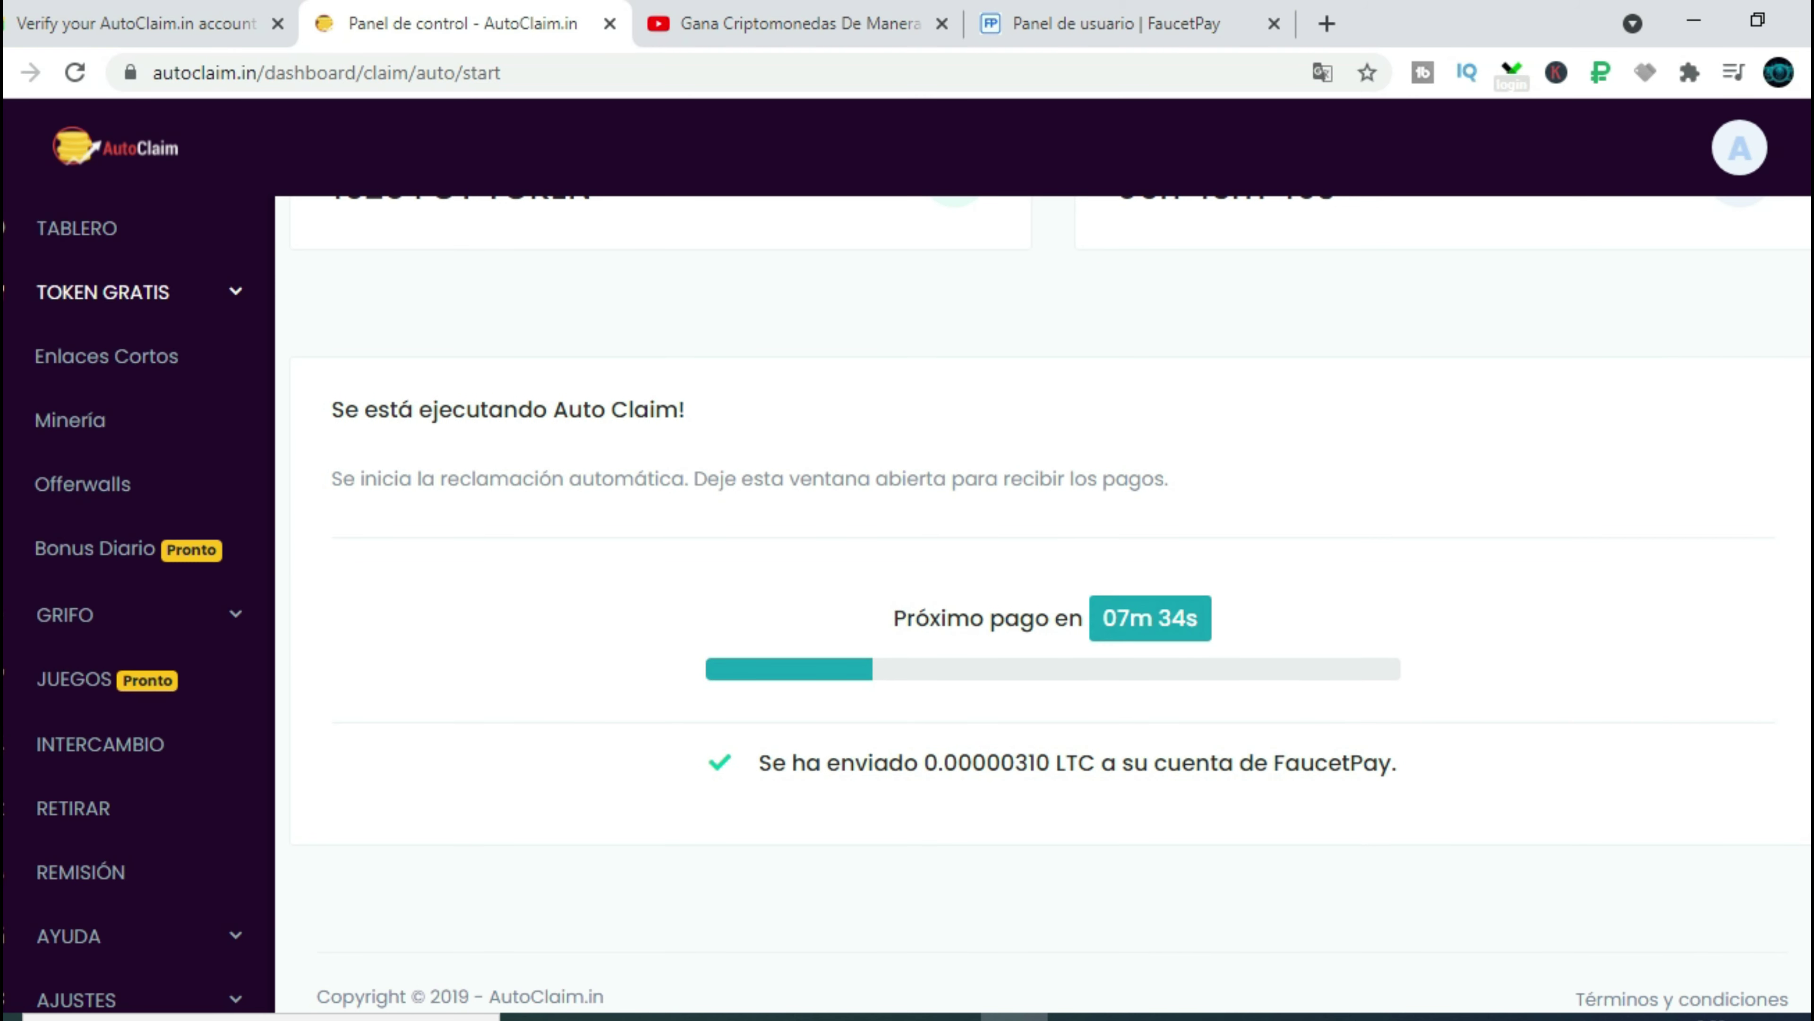
scroll(1052, 539, up, 2)
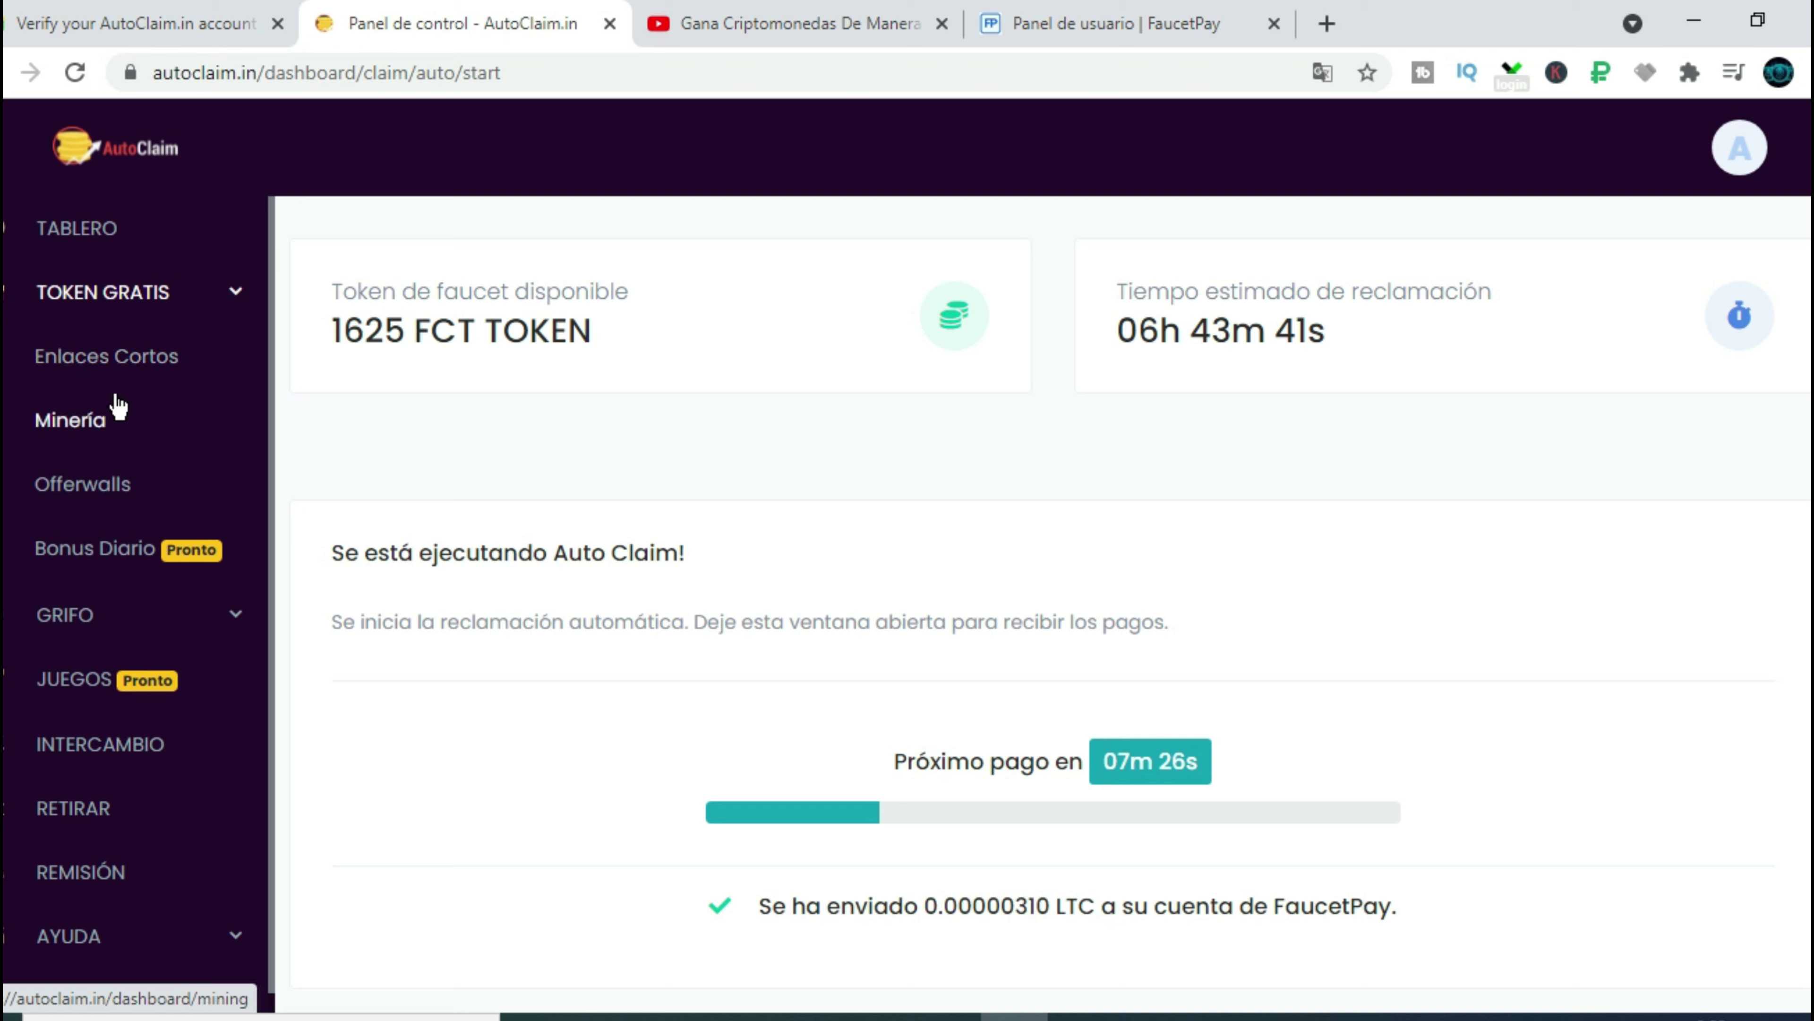
click(77, 425)
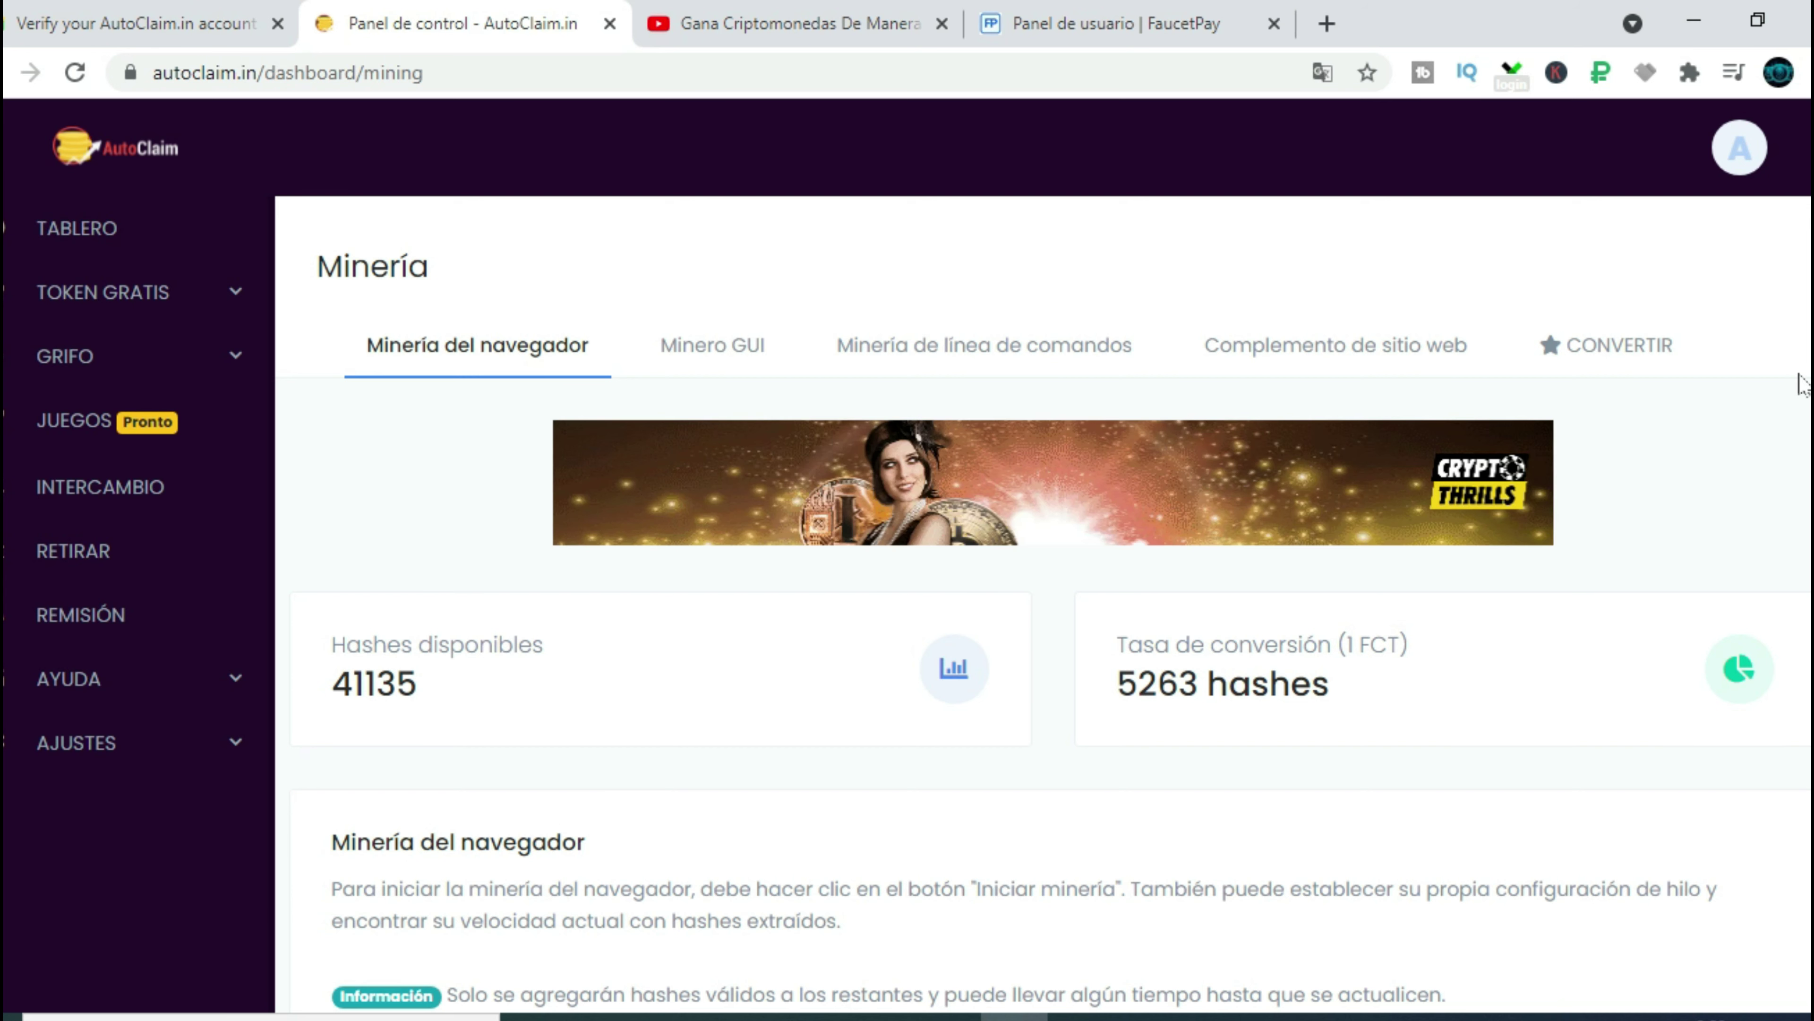
Examine the browser mining page's available hashes, FCT conversion rate, instructions, thread setting and mining controls
scroll(1043, 608, down, 2)
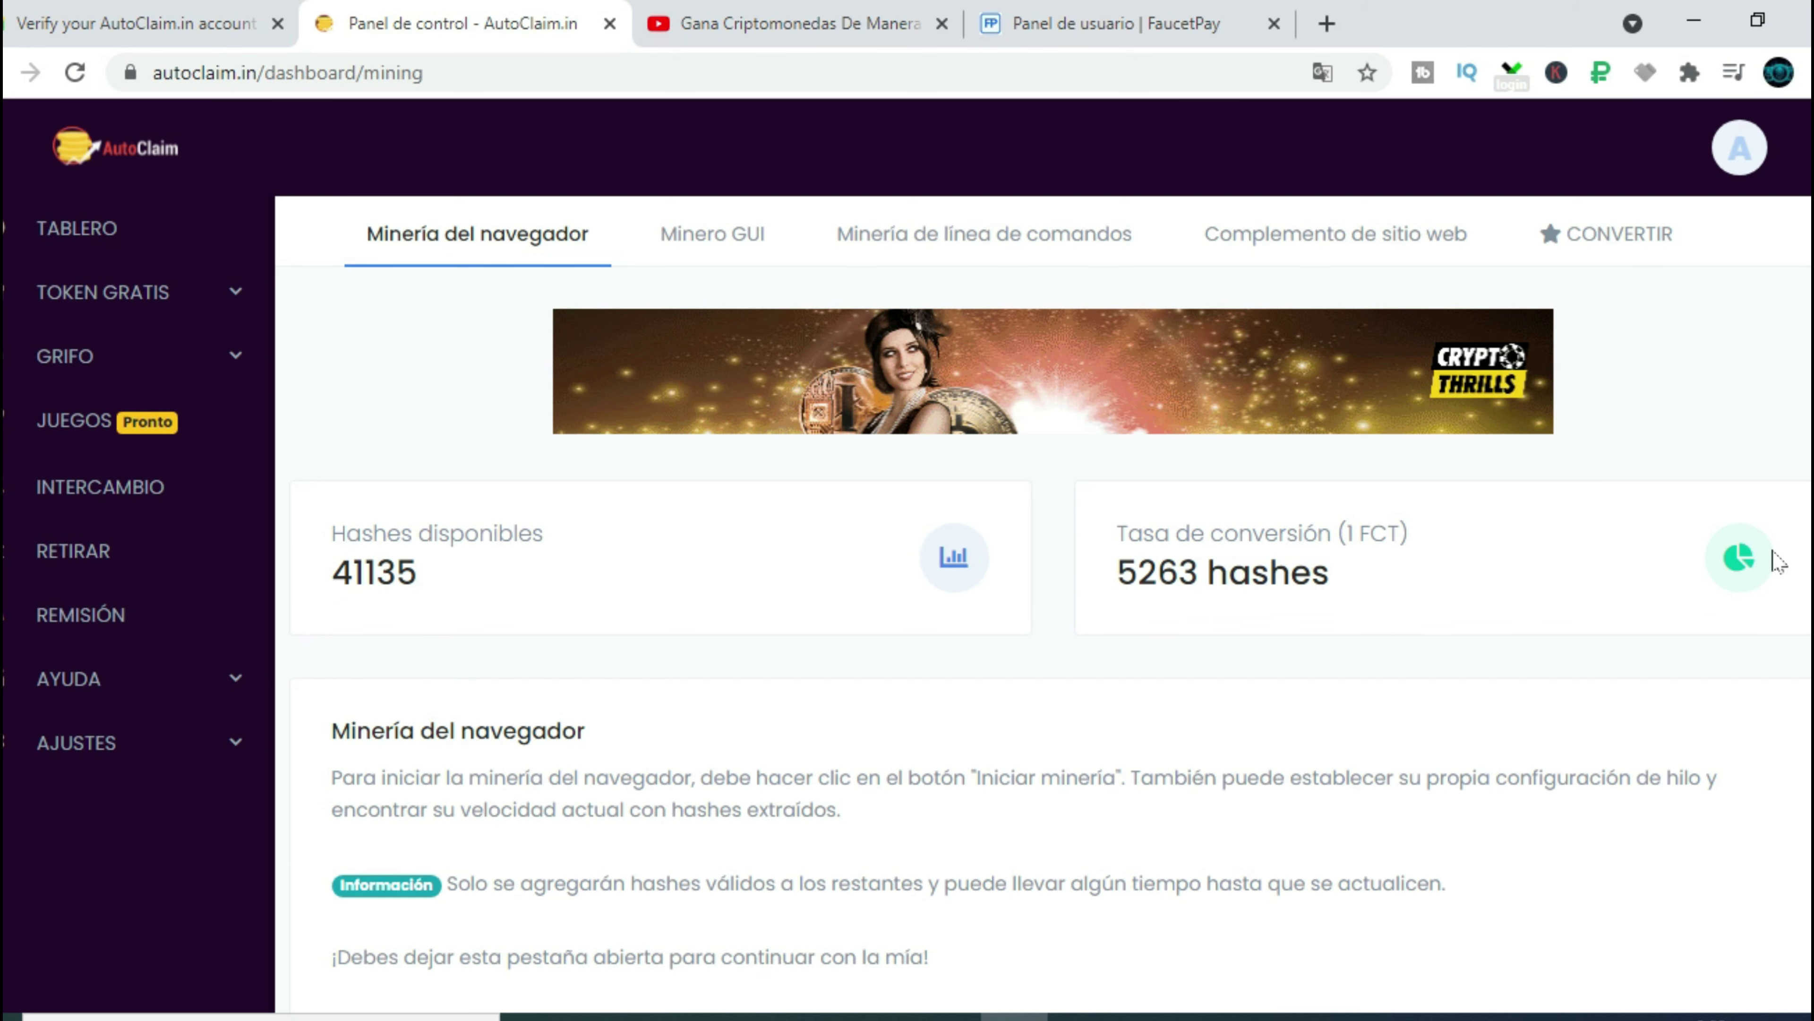
scroll(1057, 608, up, 1)
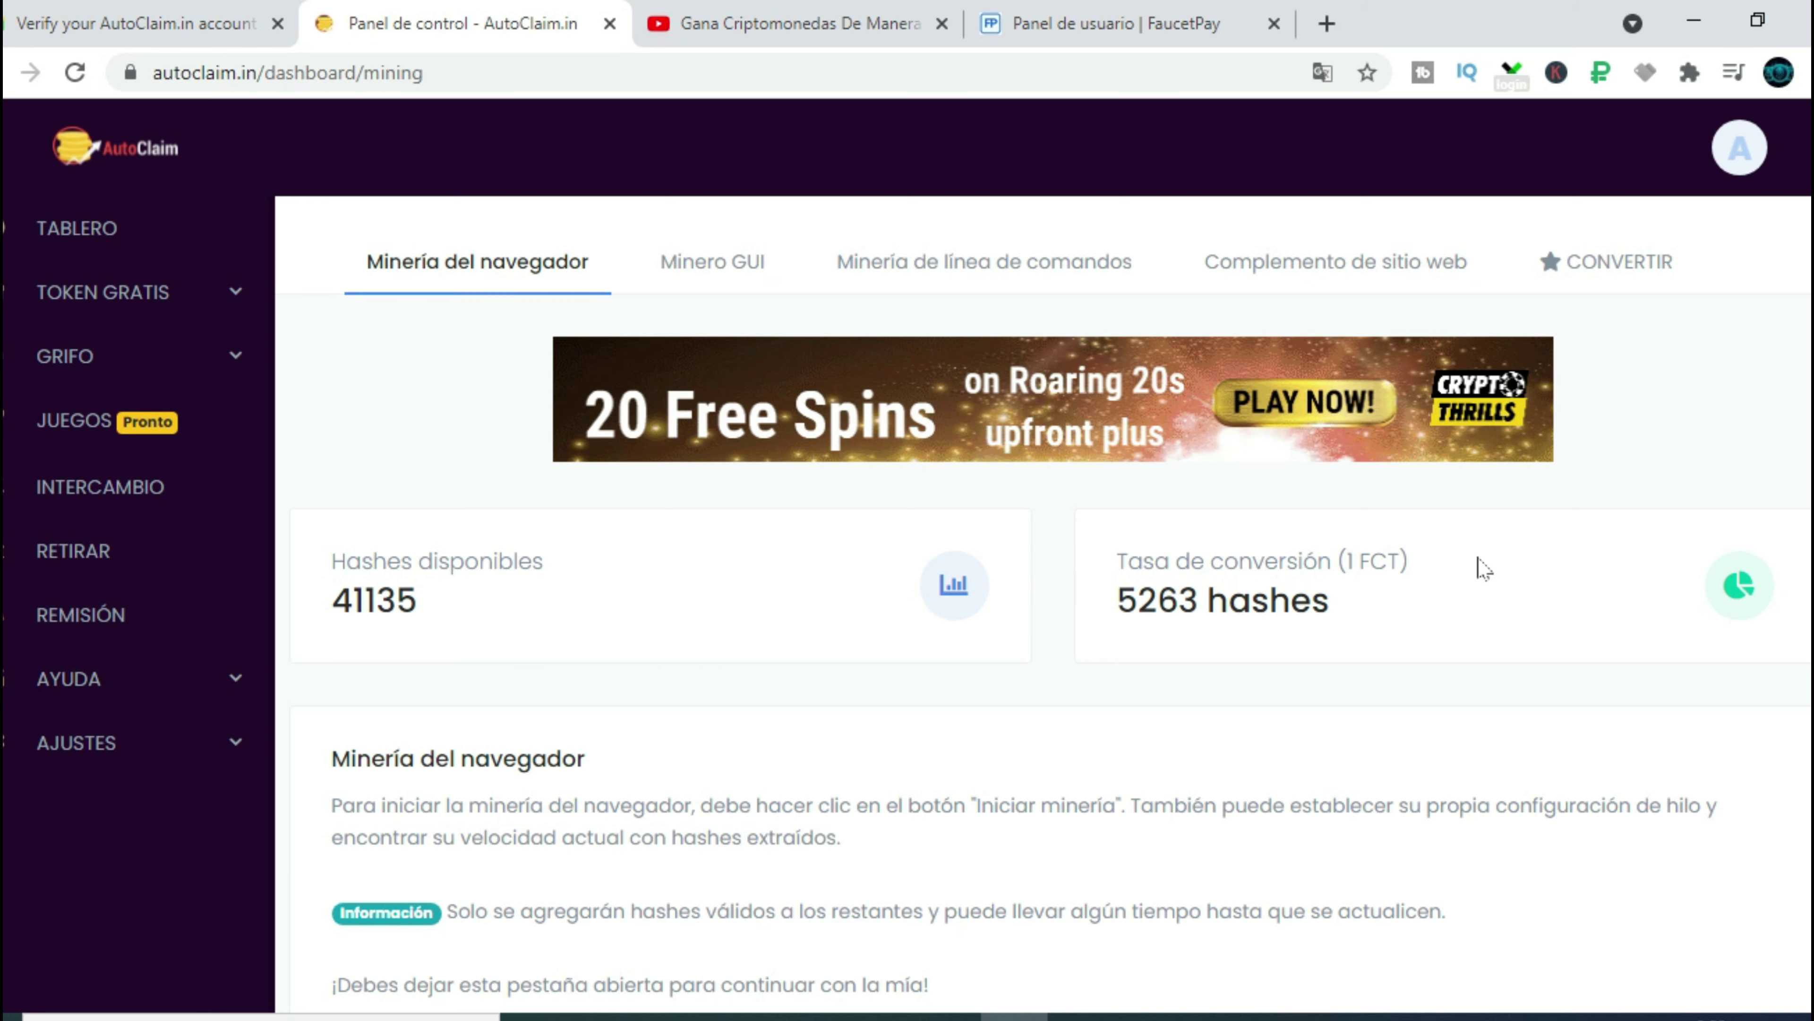
scroll(1043, 608, up, 3)
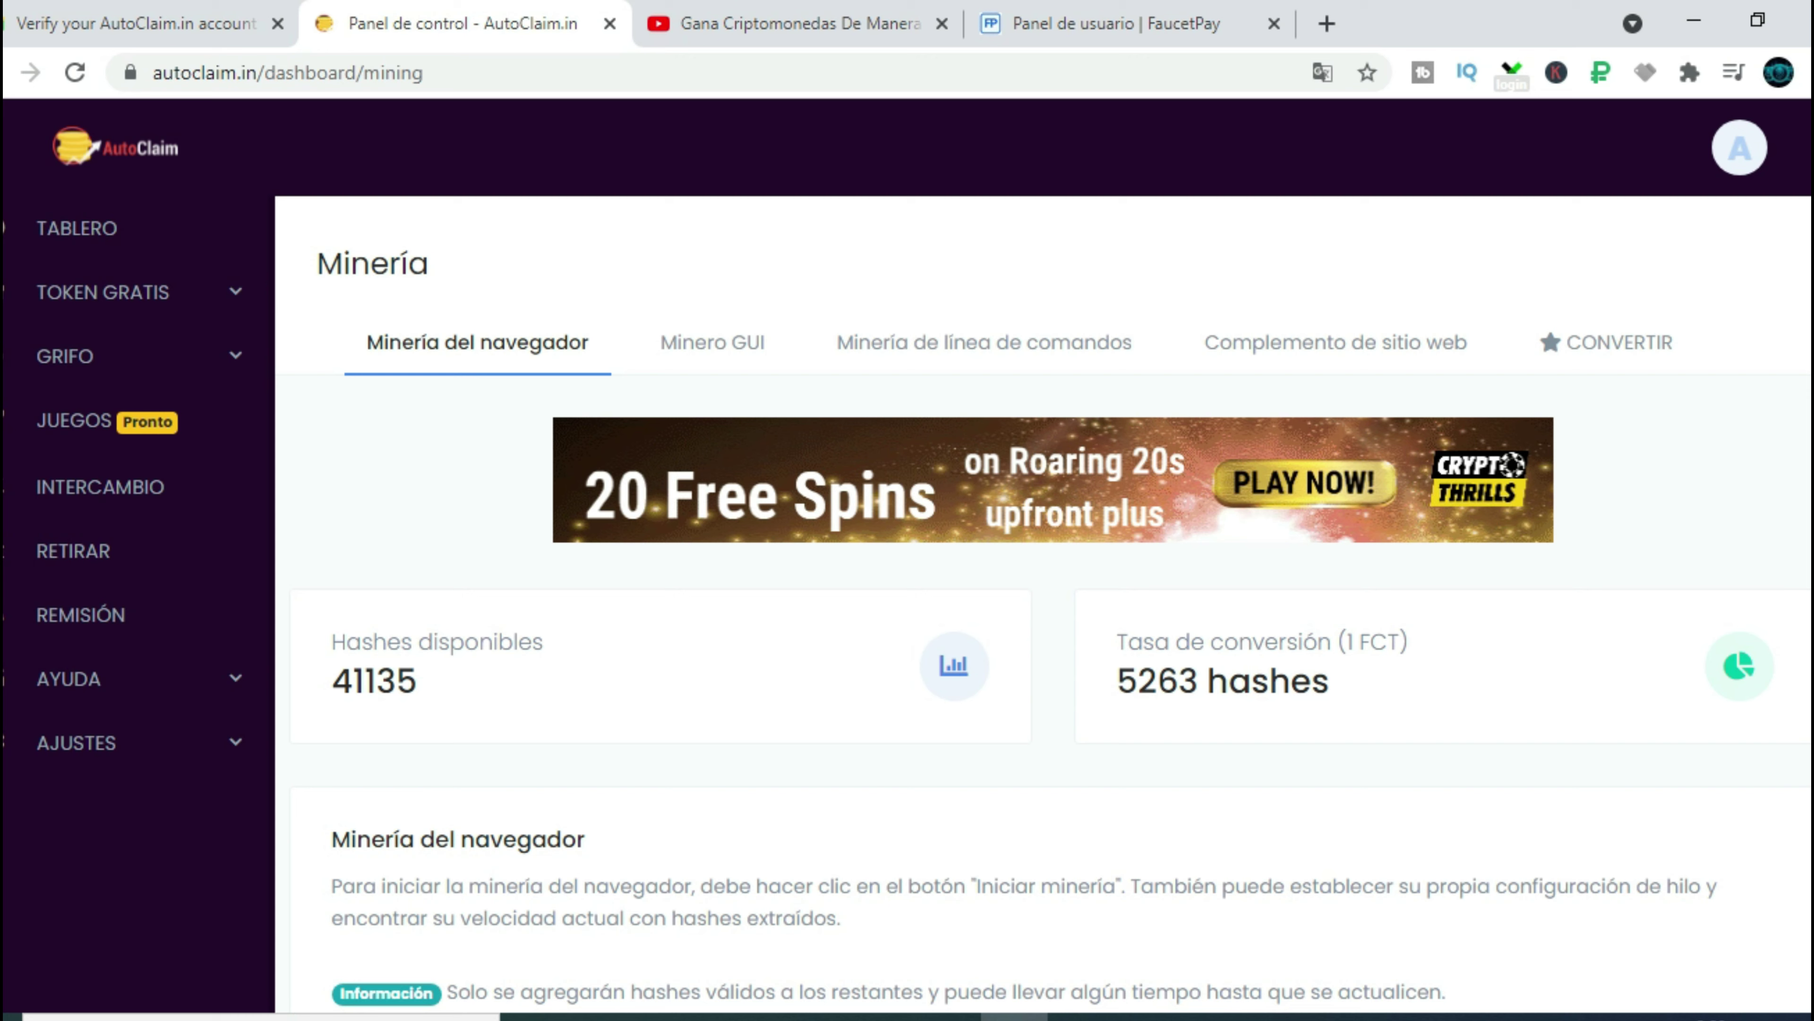
scroll(1805, 578, down, 7)
scroll(1806, 577, down, 2)
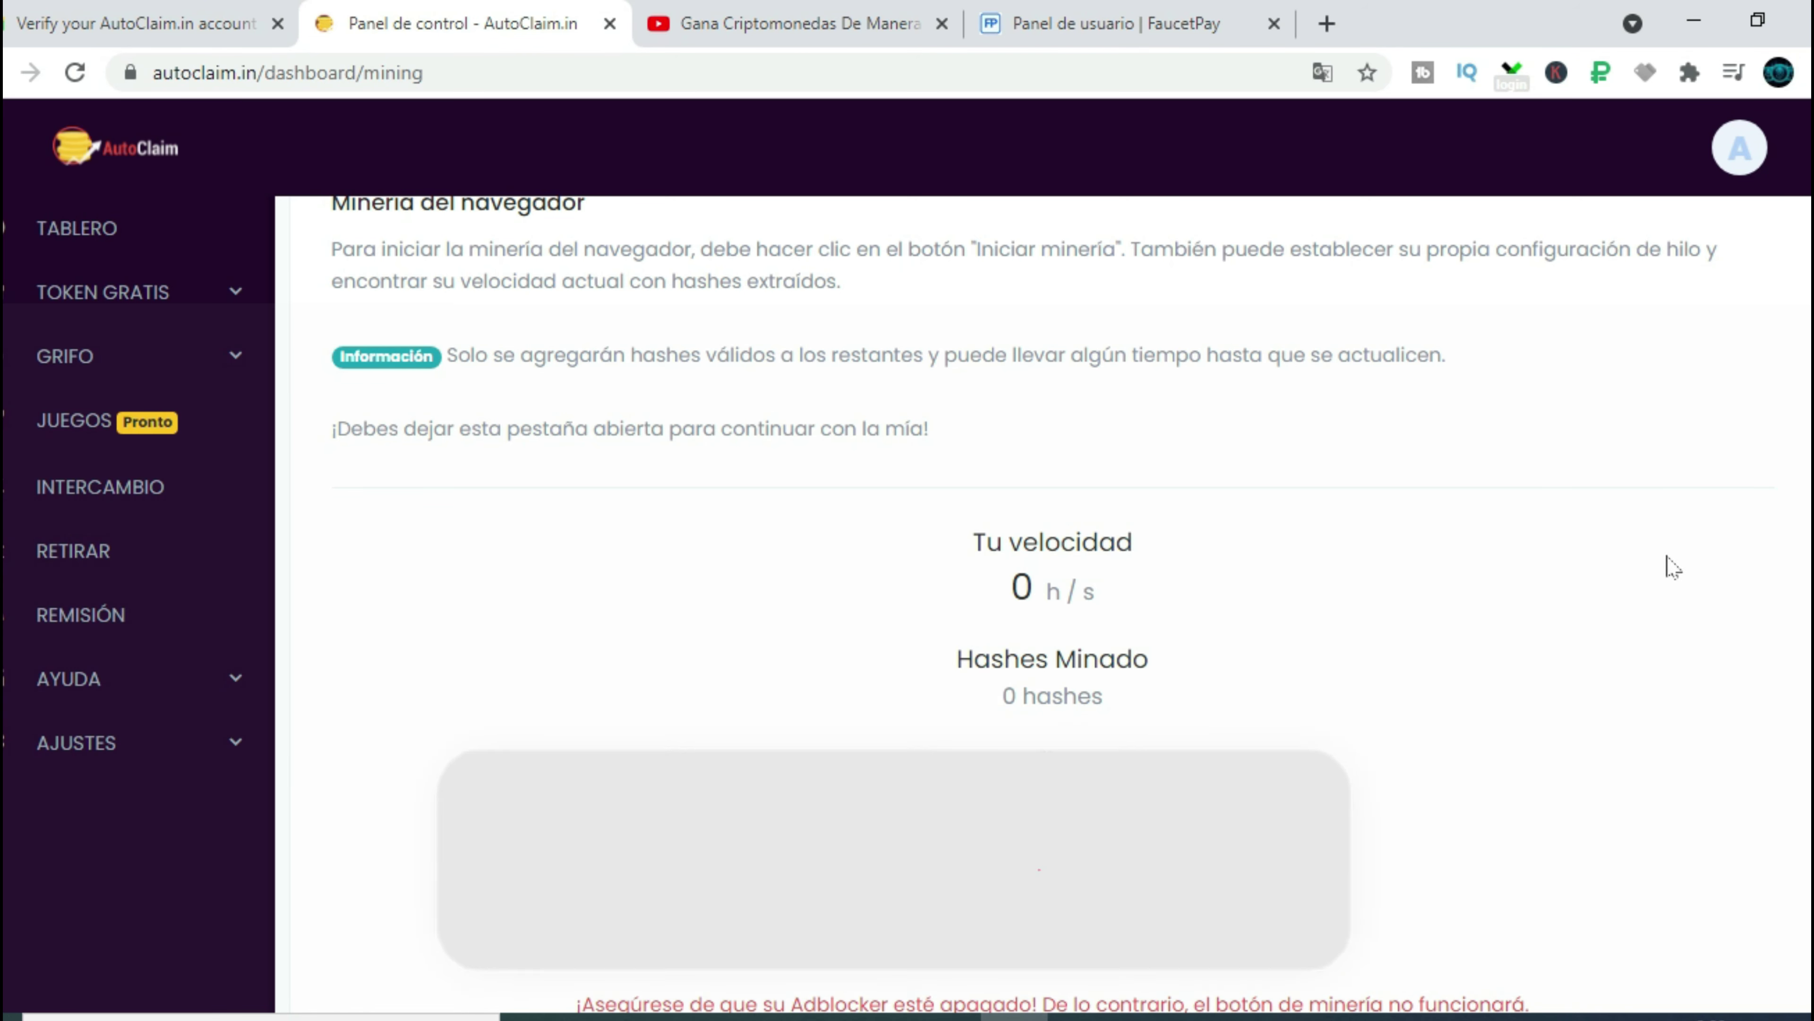
scroll(1043, 544, down, 2)
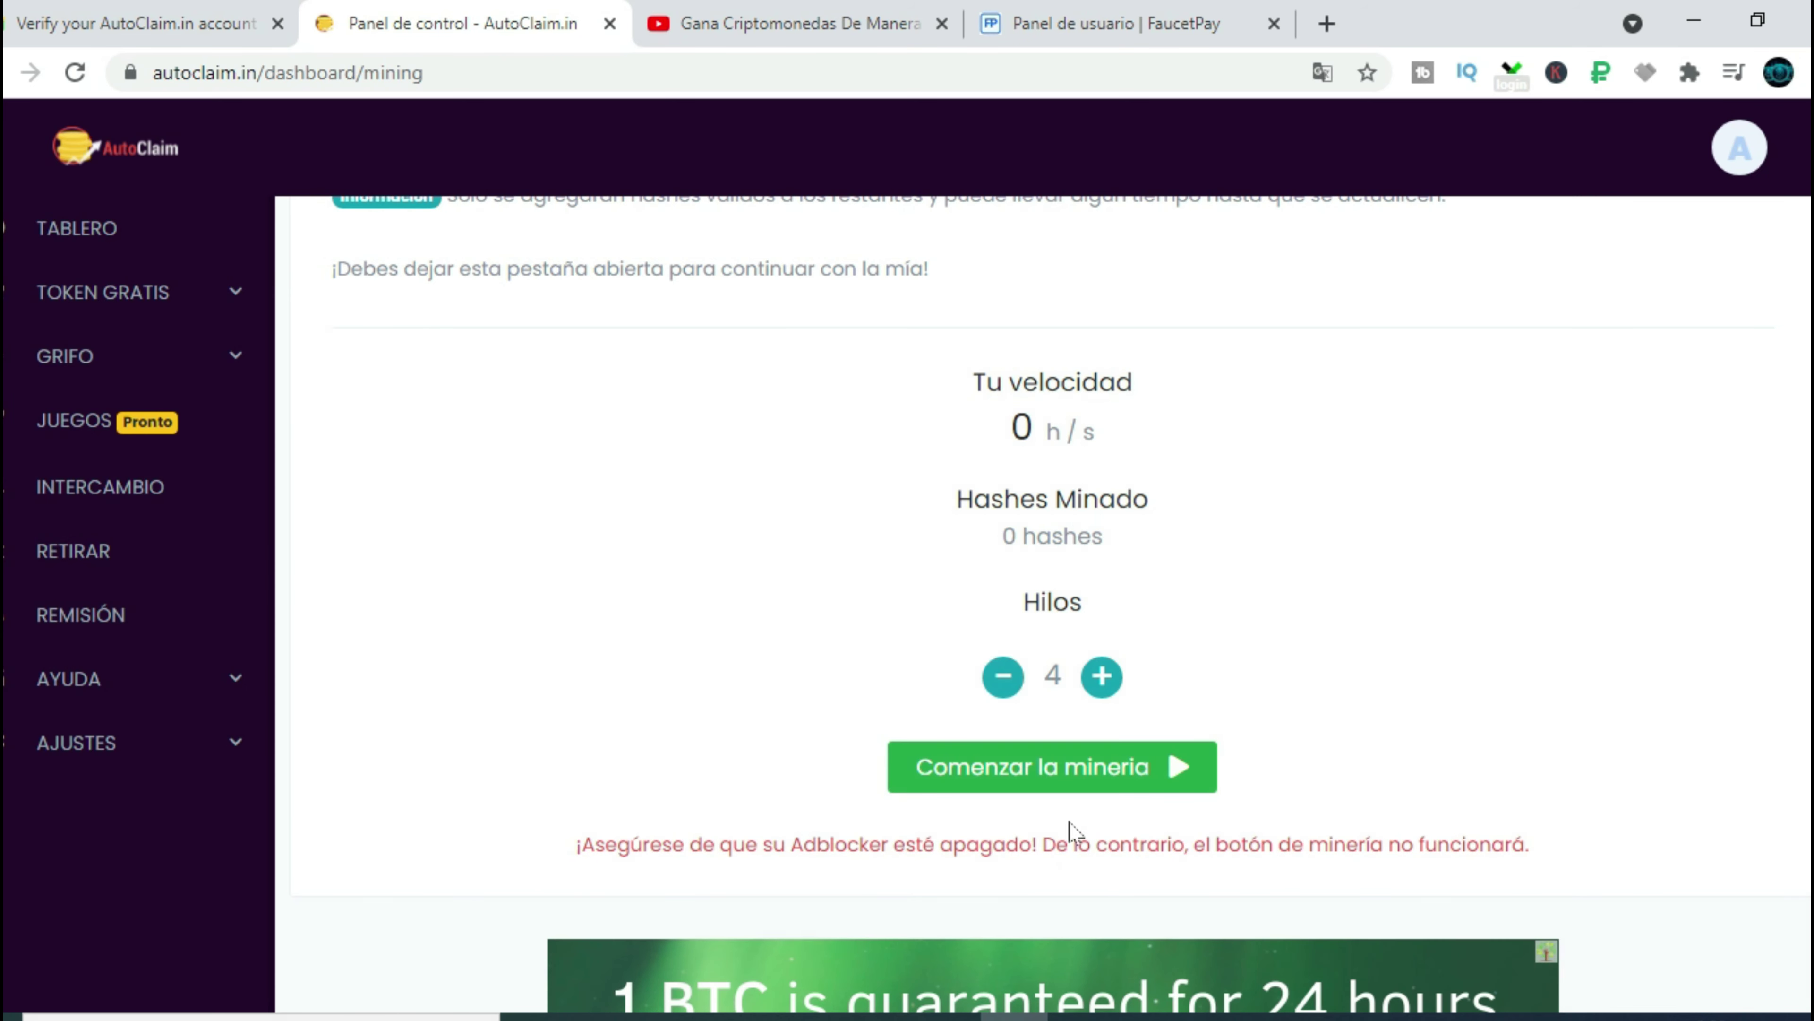
scroll(1051, 605, up, 1)
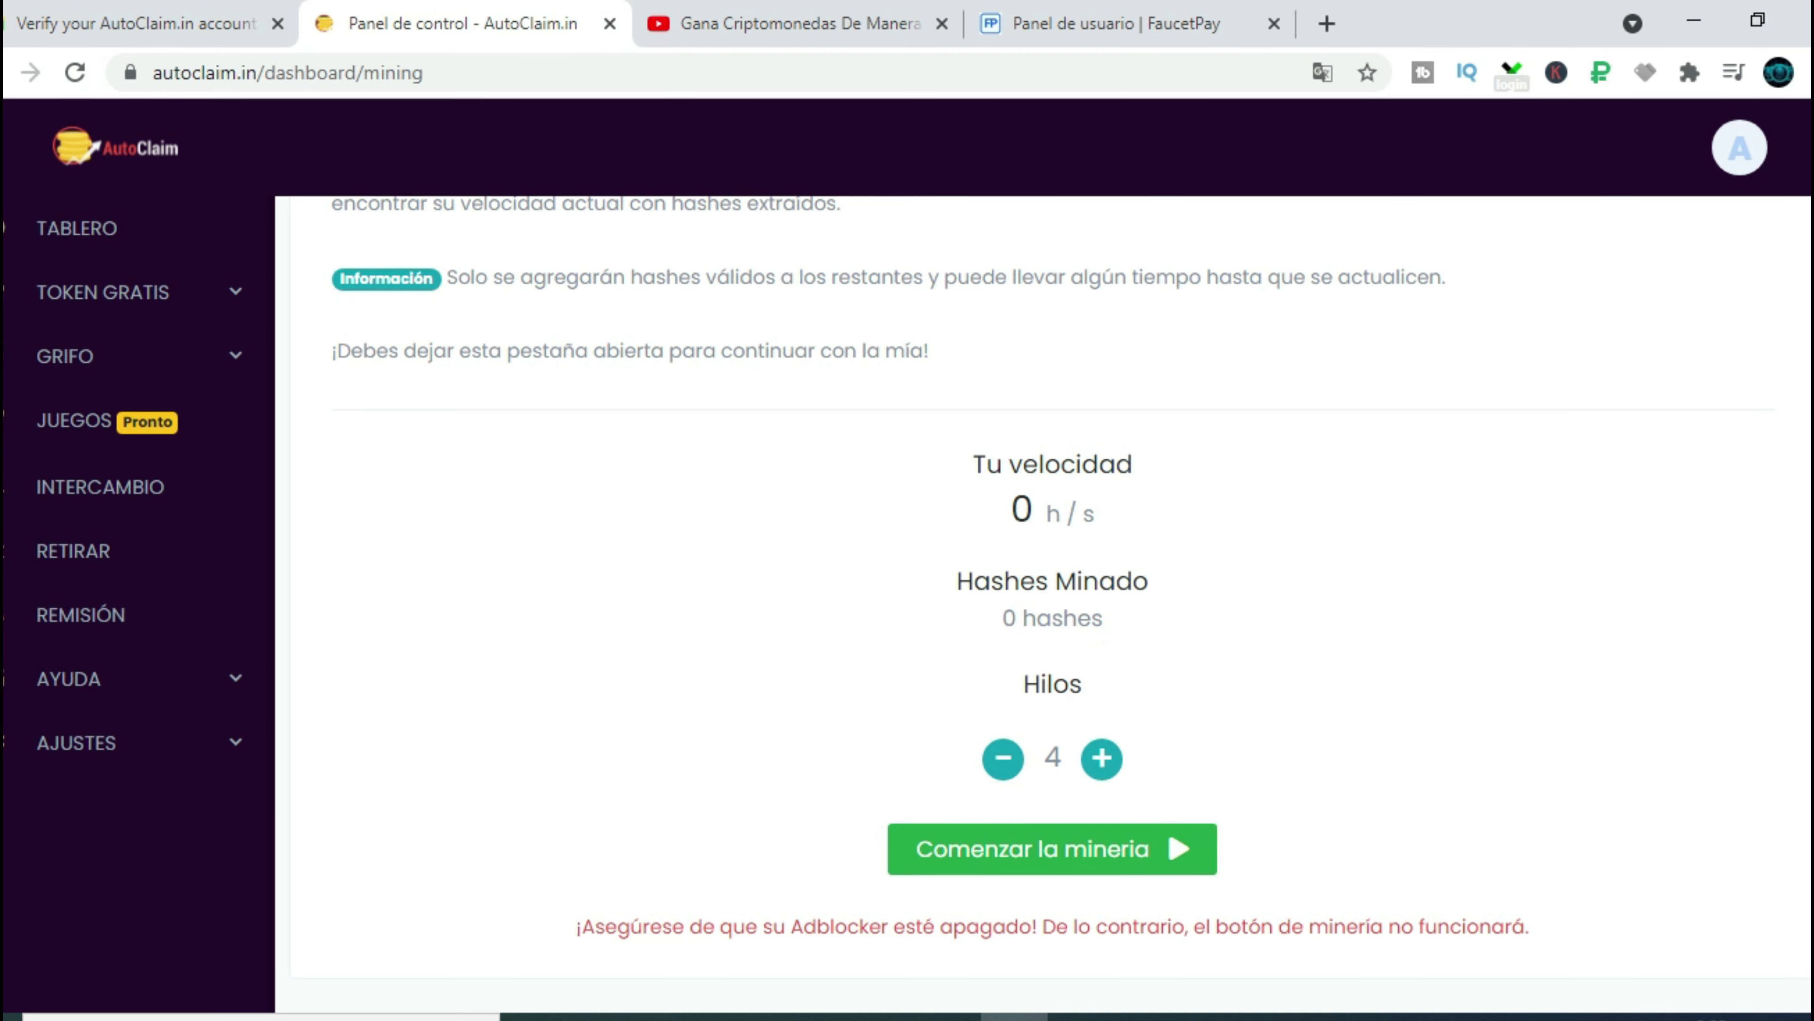
scroll(1632, 725, up, 4)
scroll(1632, 725, down, 4)
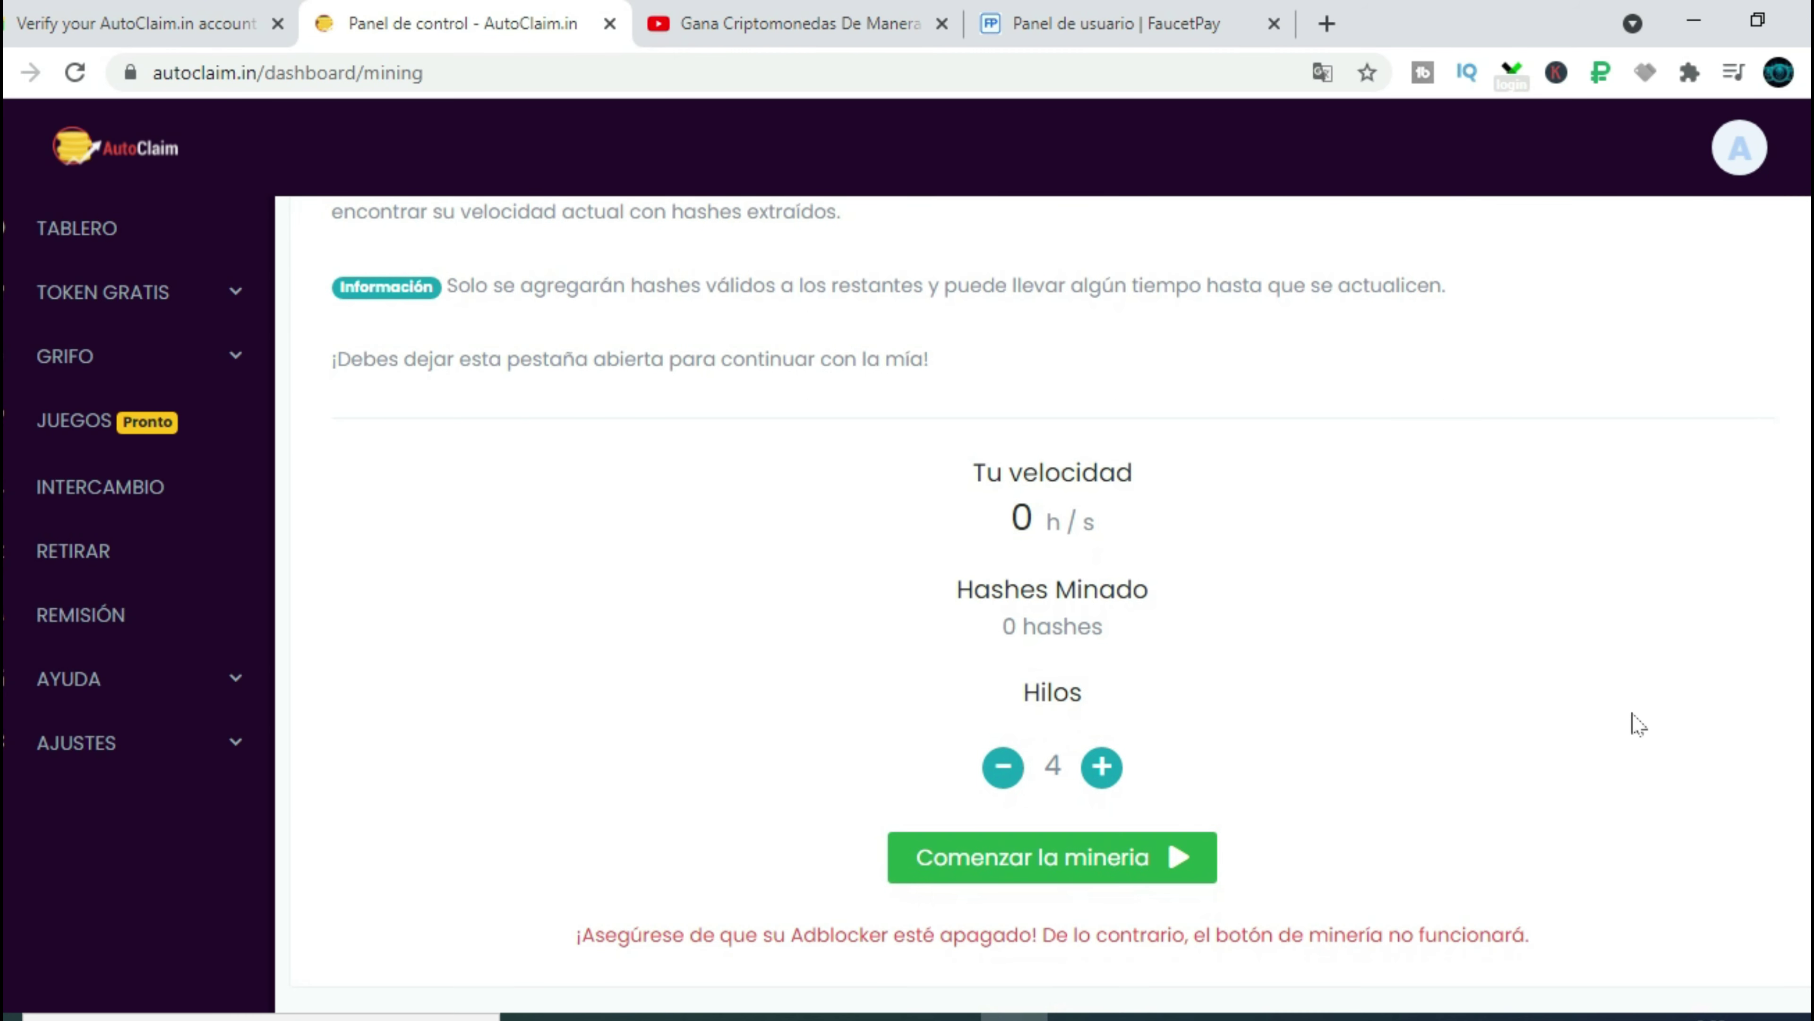
Start browser mining with 4 threads, check the speed and mined hashes, and pause the mining
click(1093, 866)
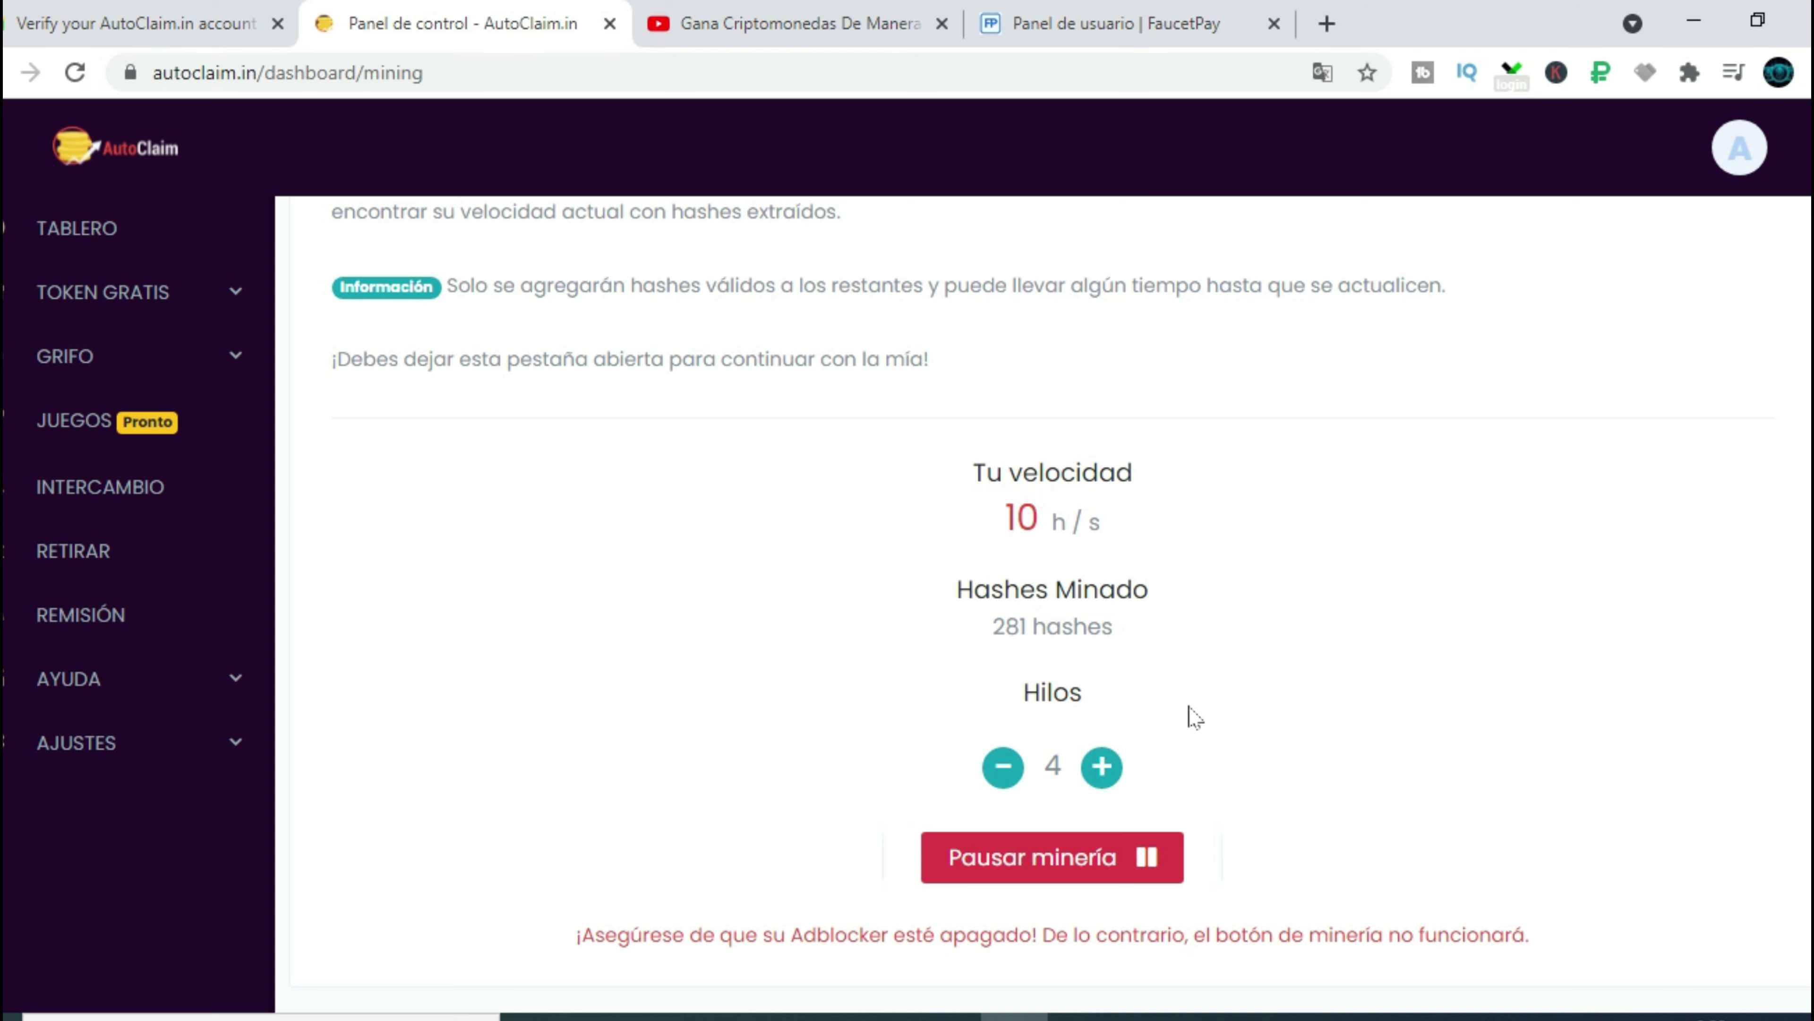
scroll(1057, 608, up, 5)
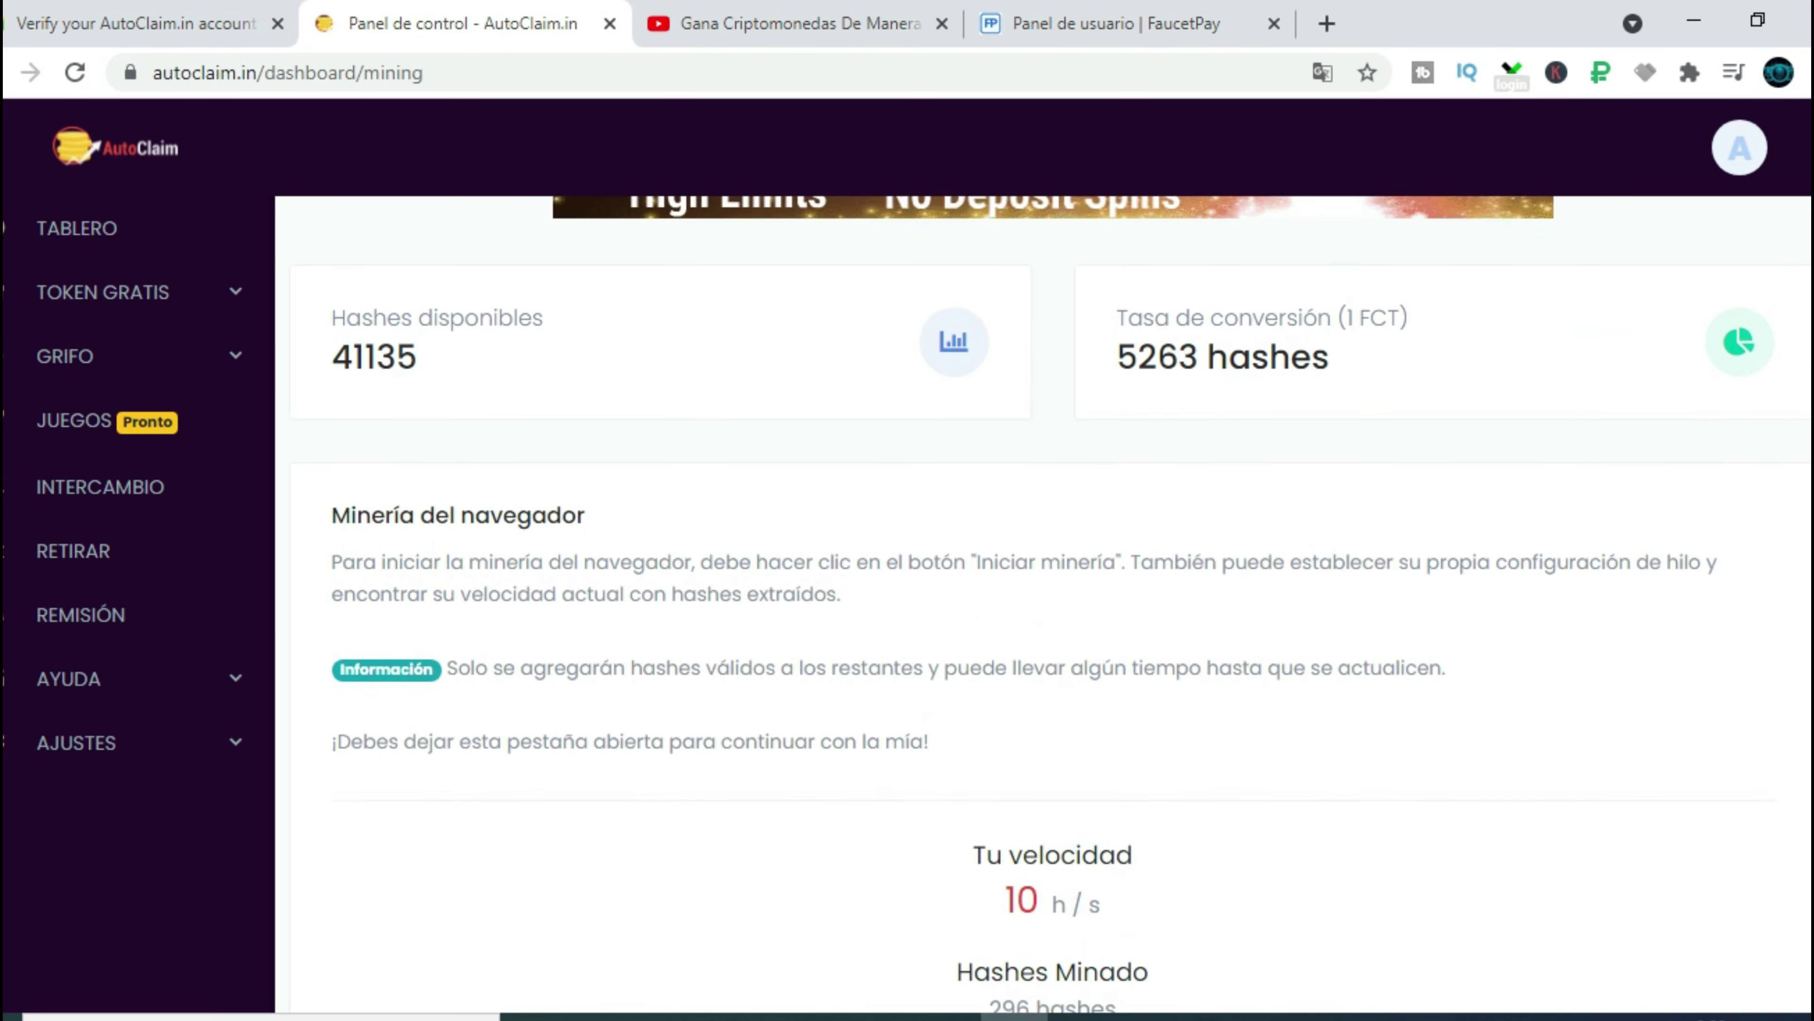
scroll(1050, 608, down, 5)
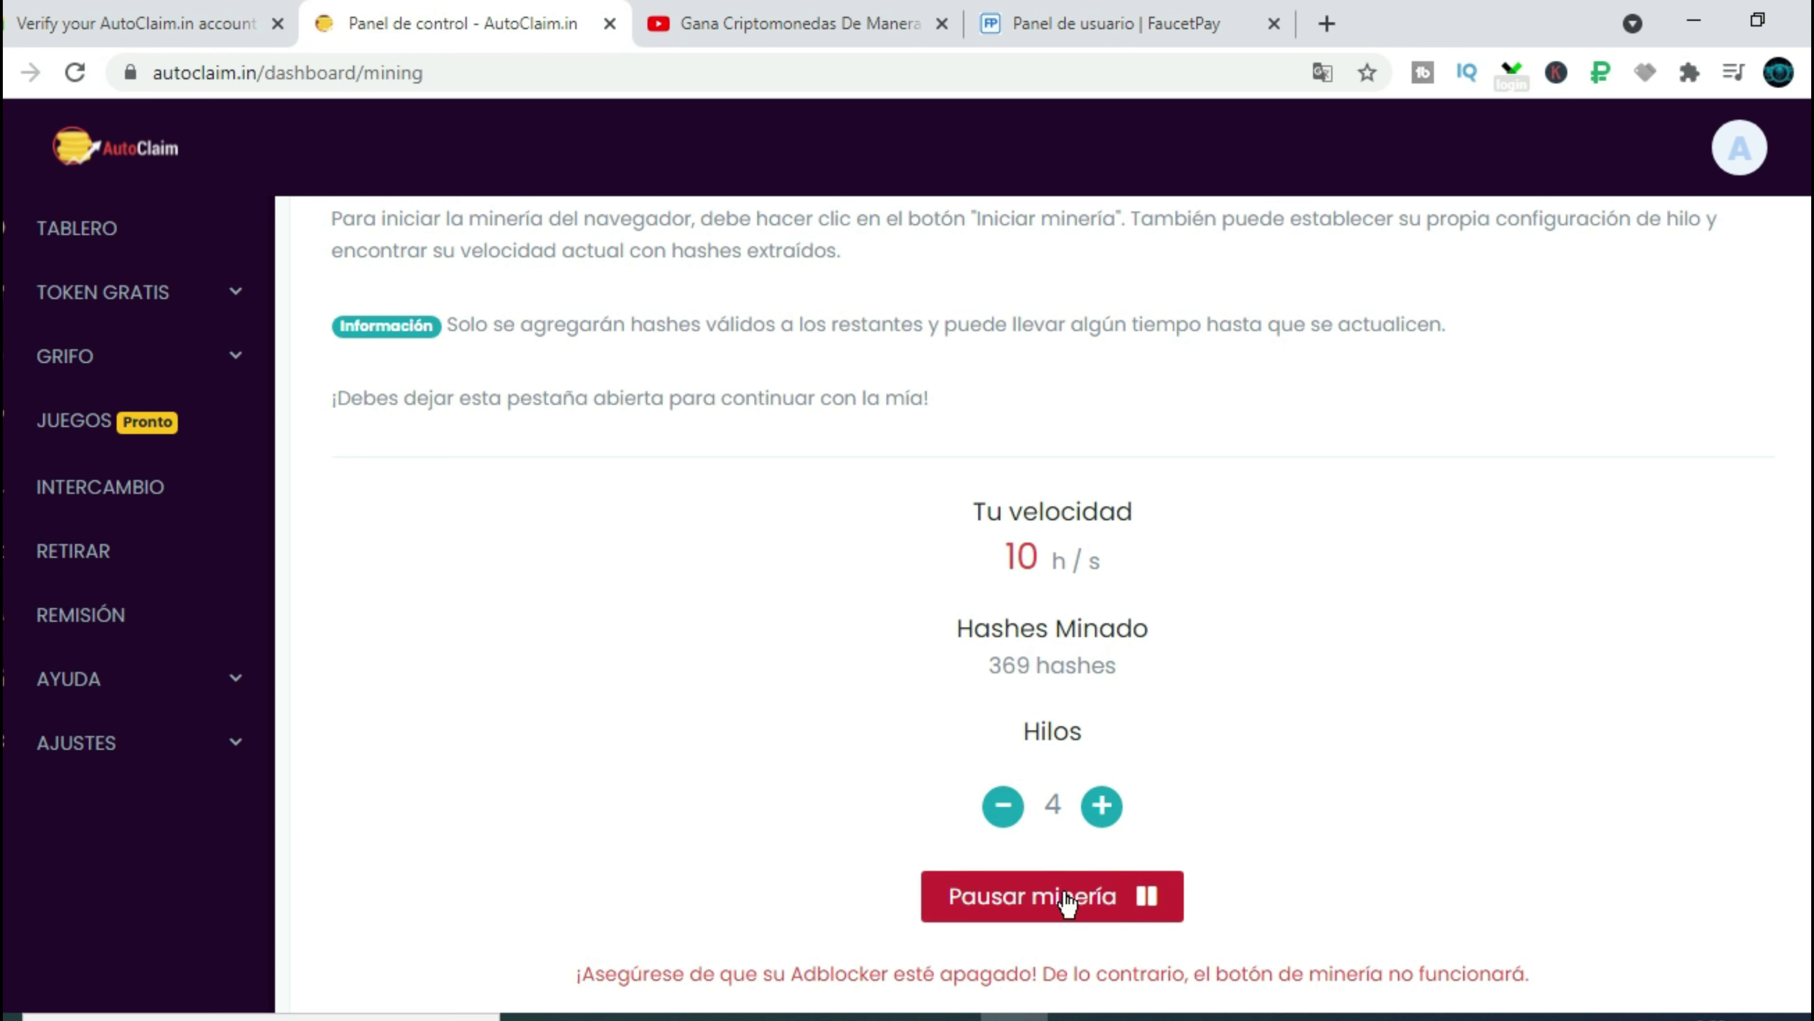
click(1150, 899)
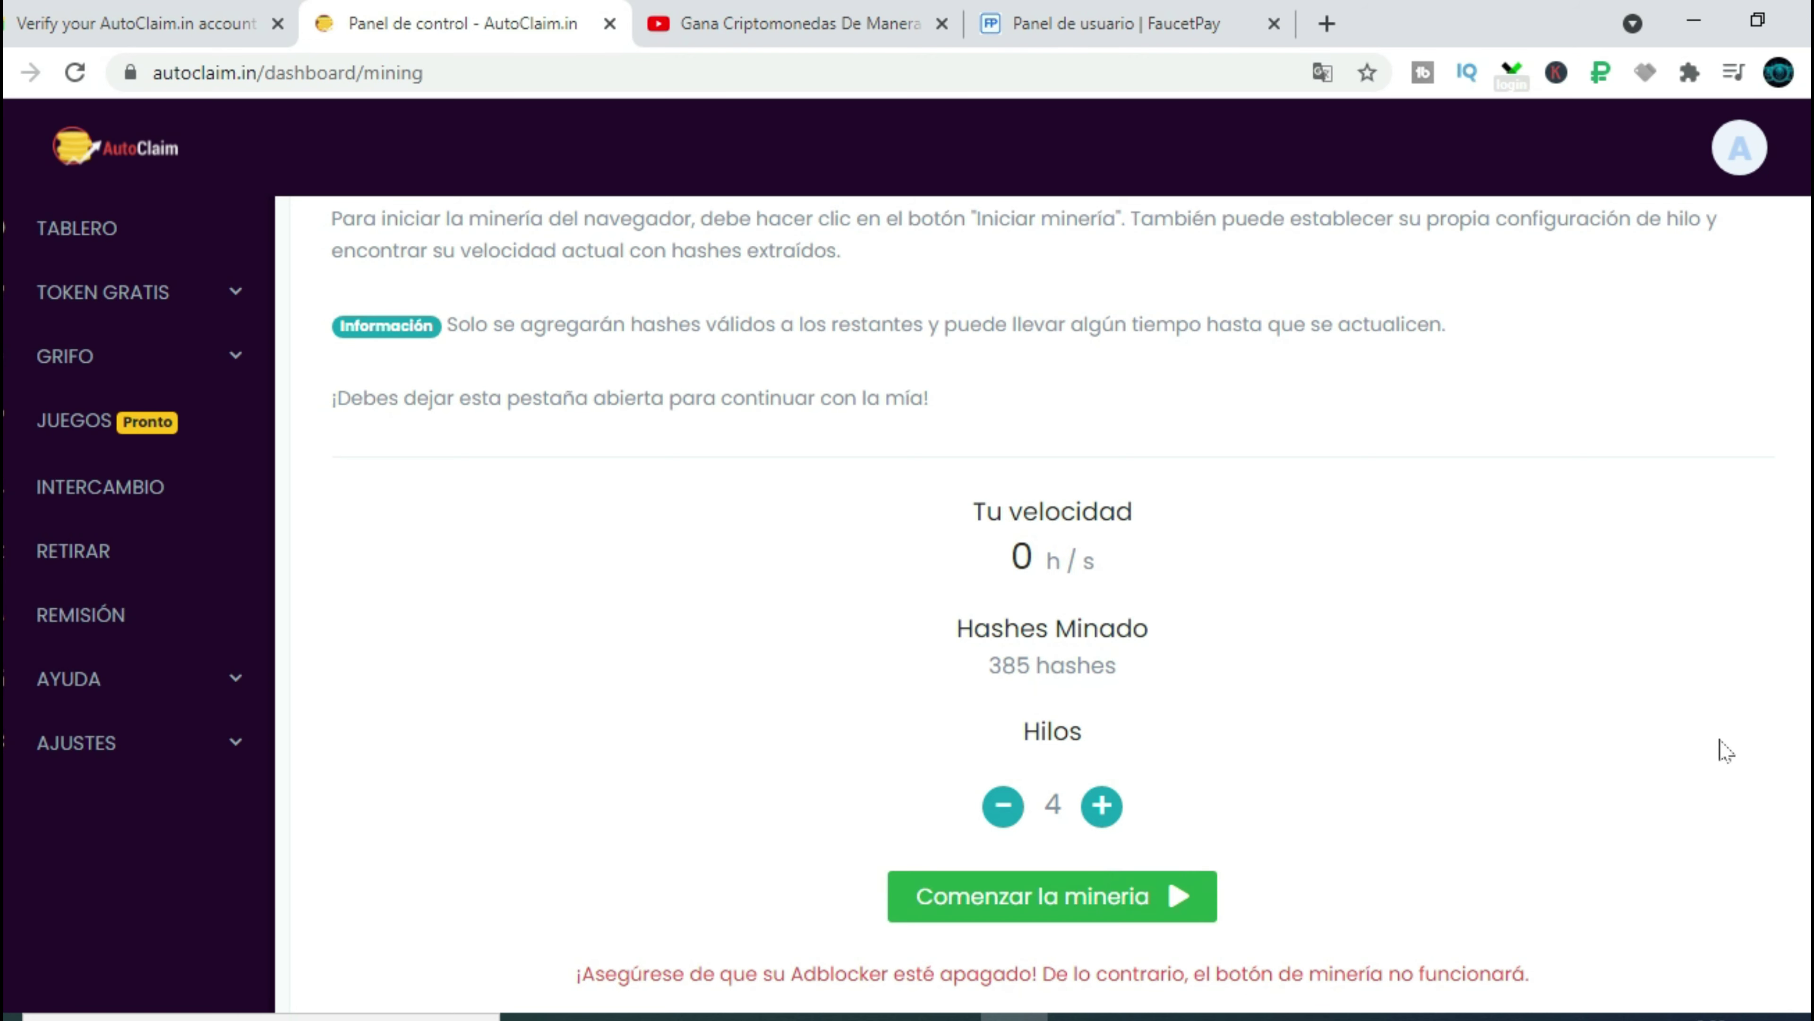
Open the mining page's hash conversion section and review the conversion offer and its captcha requirement
scroll(494, 457, up, 5)
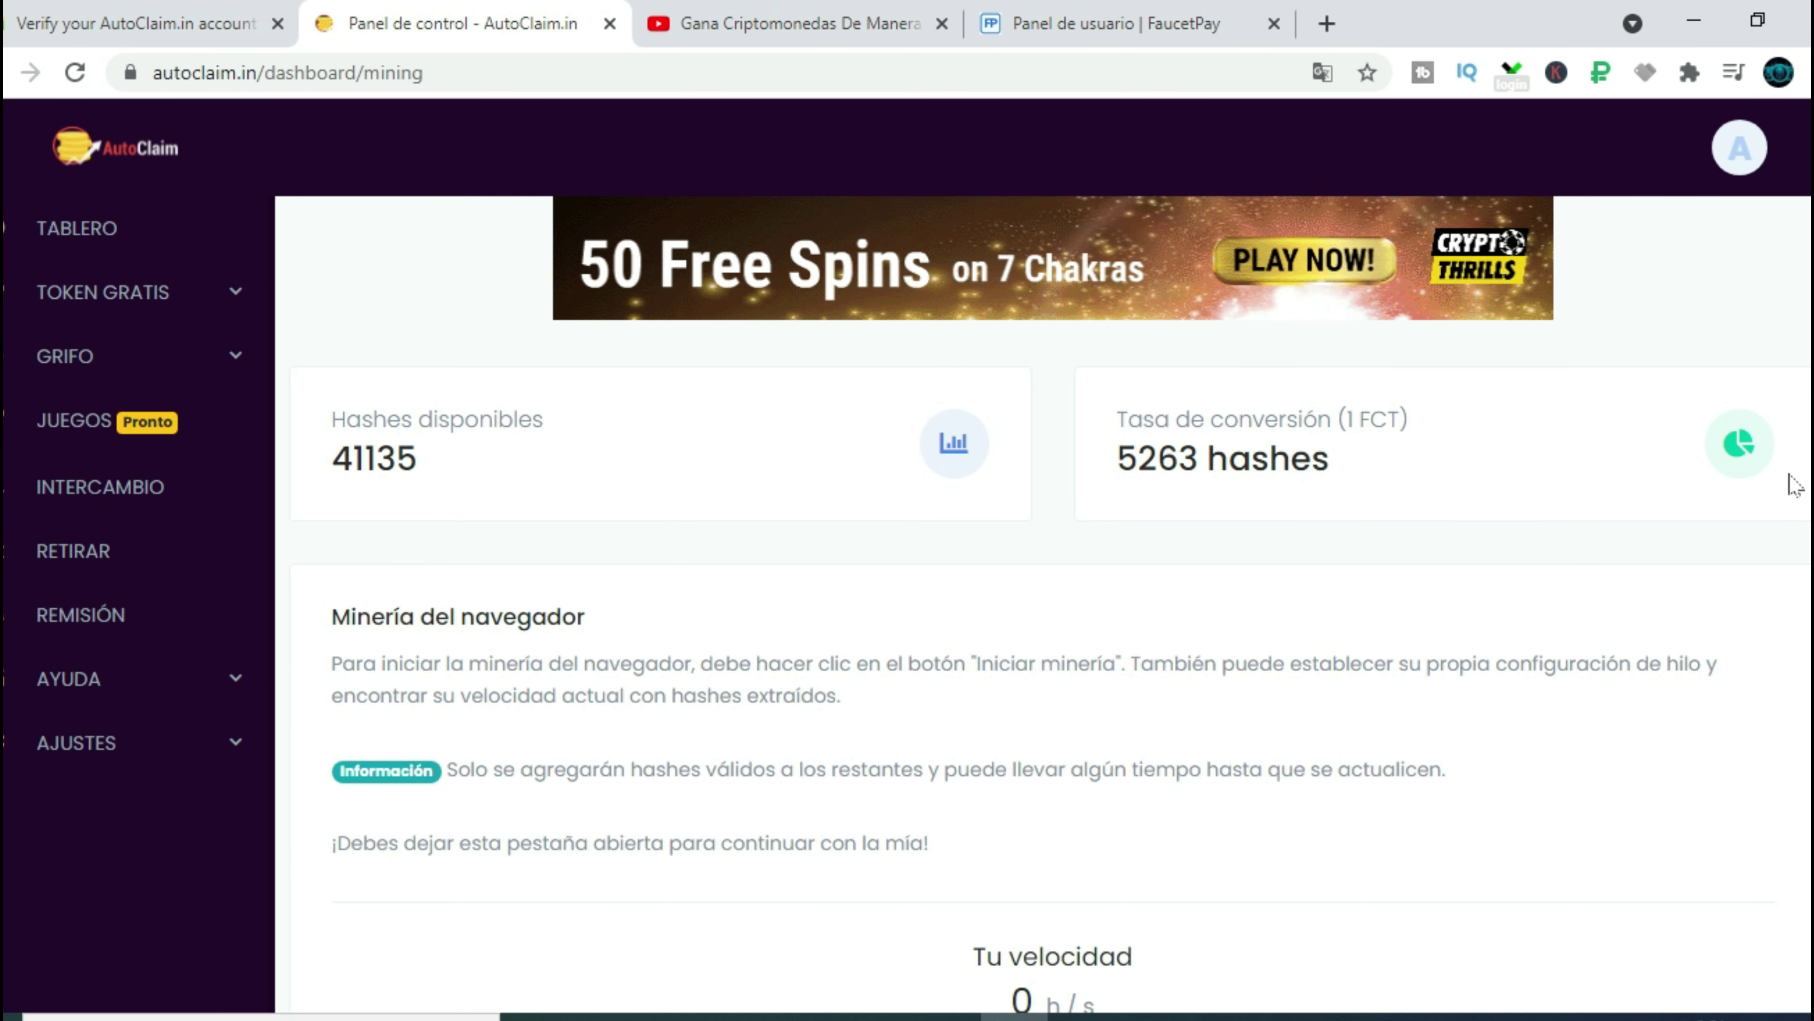
scroll(1757, 301, up, 3)
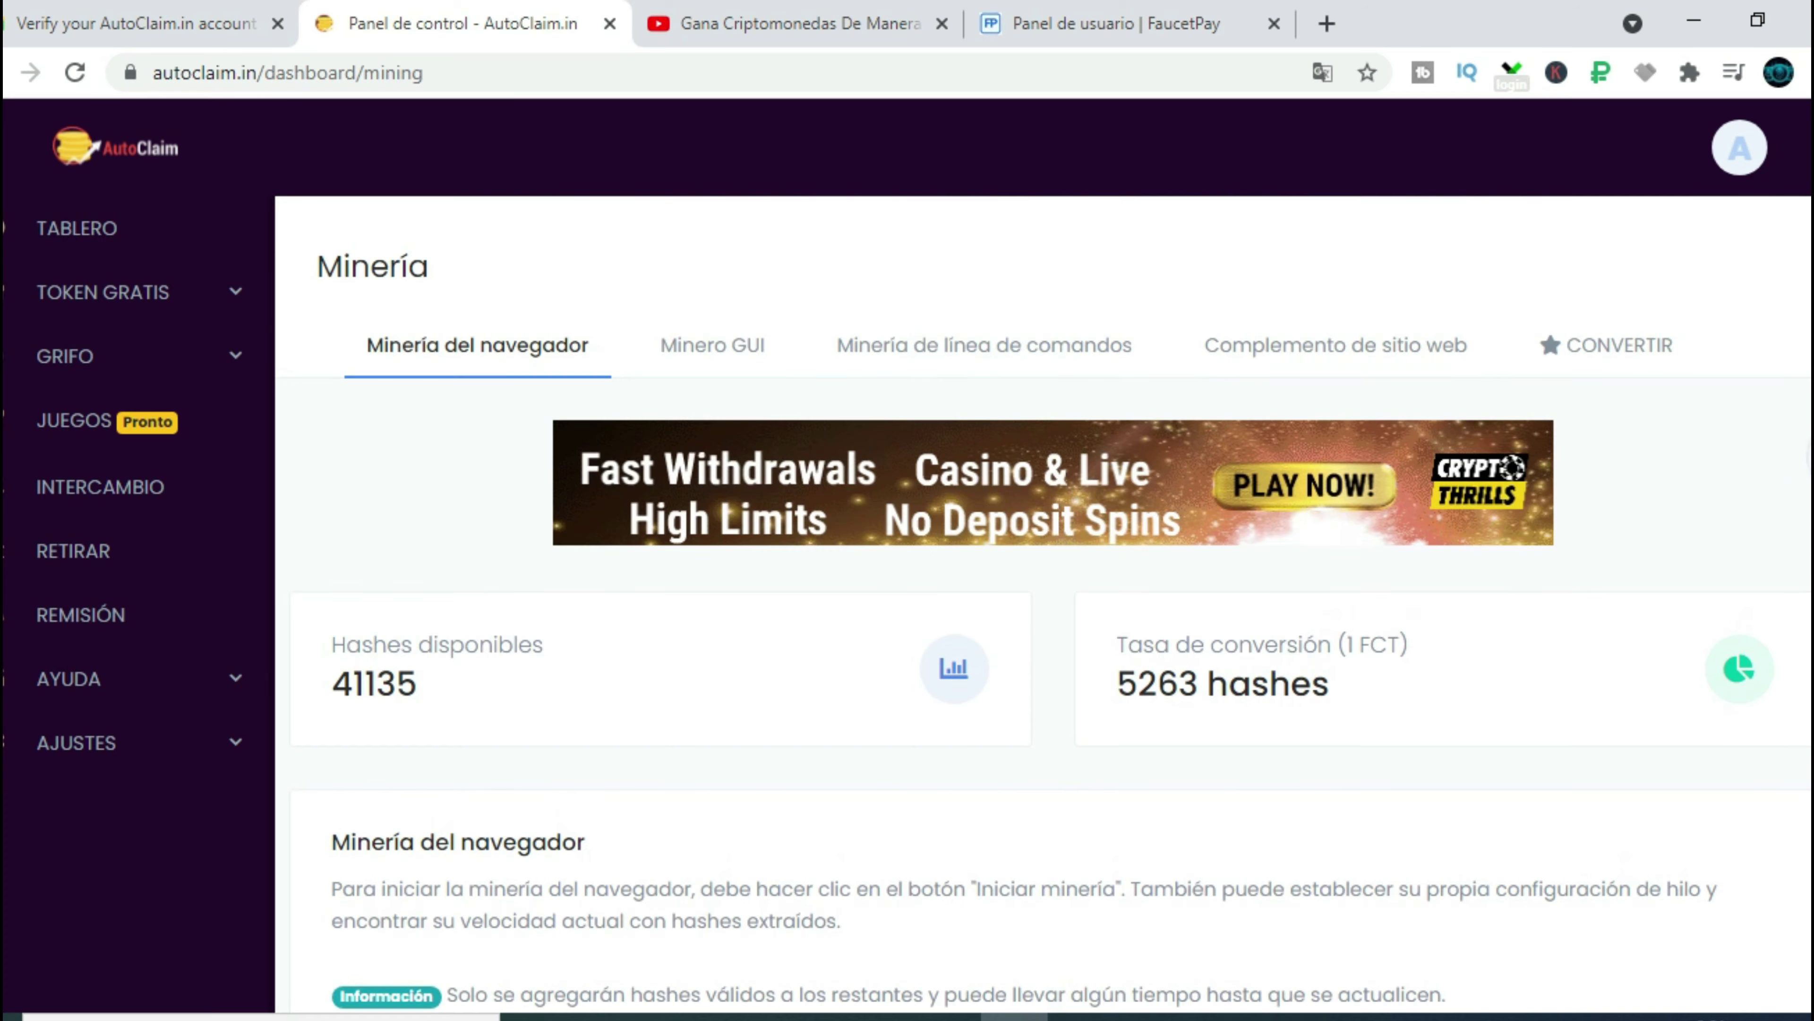
click(1622, 353)
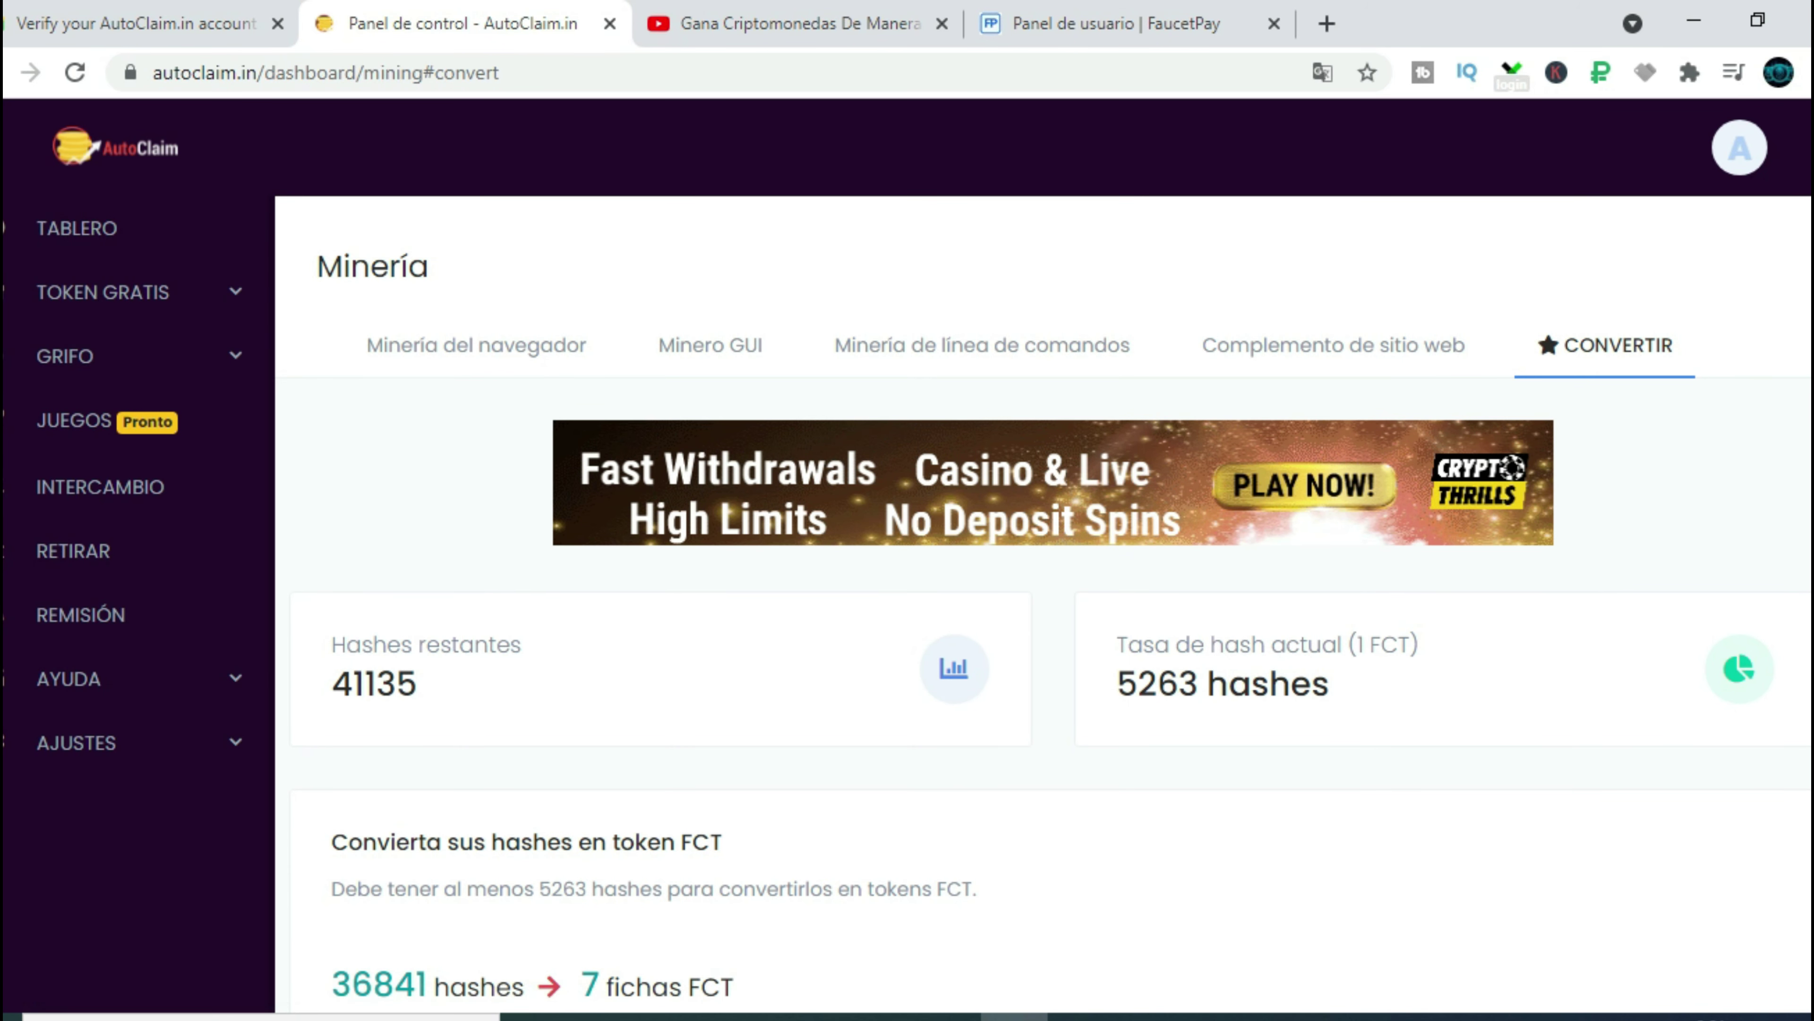
scroll(1043, 615, down, 5)
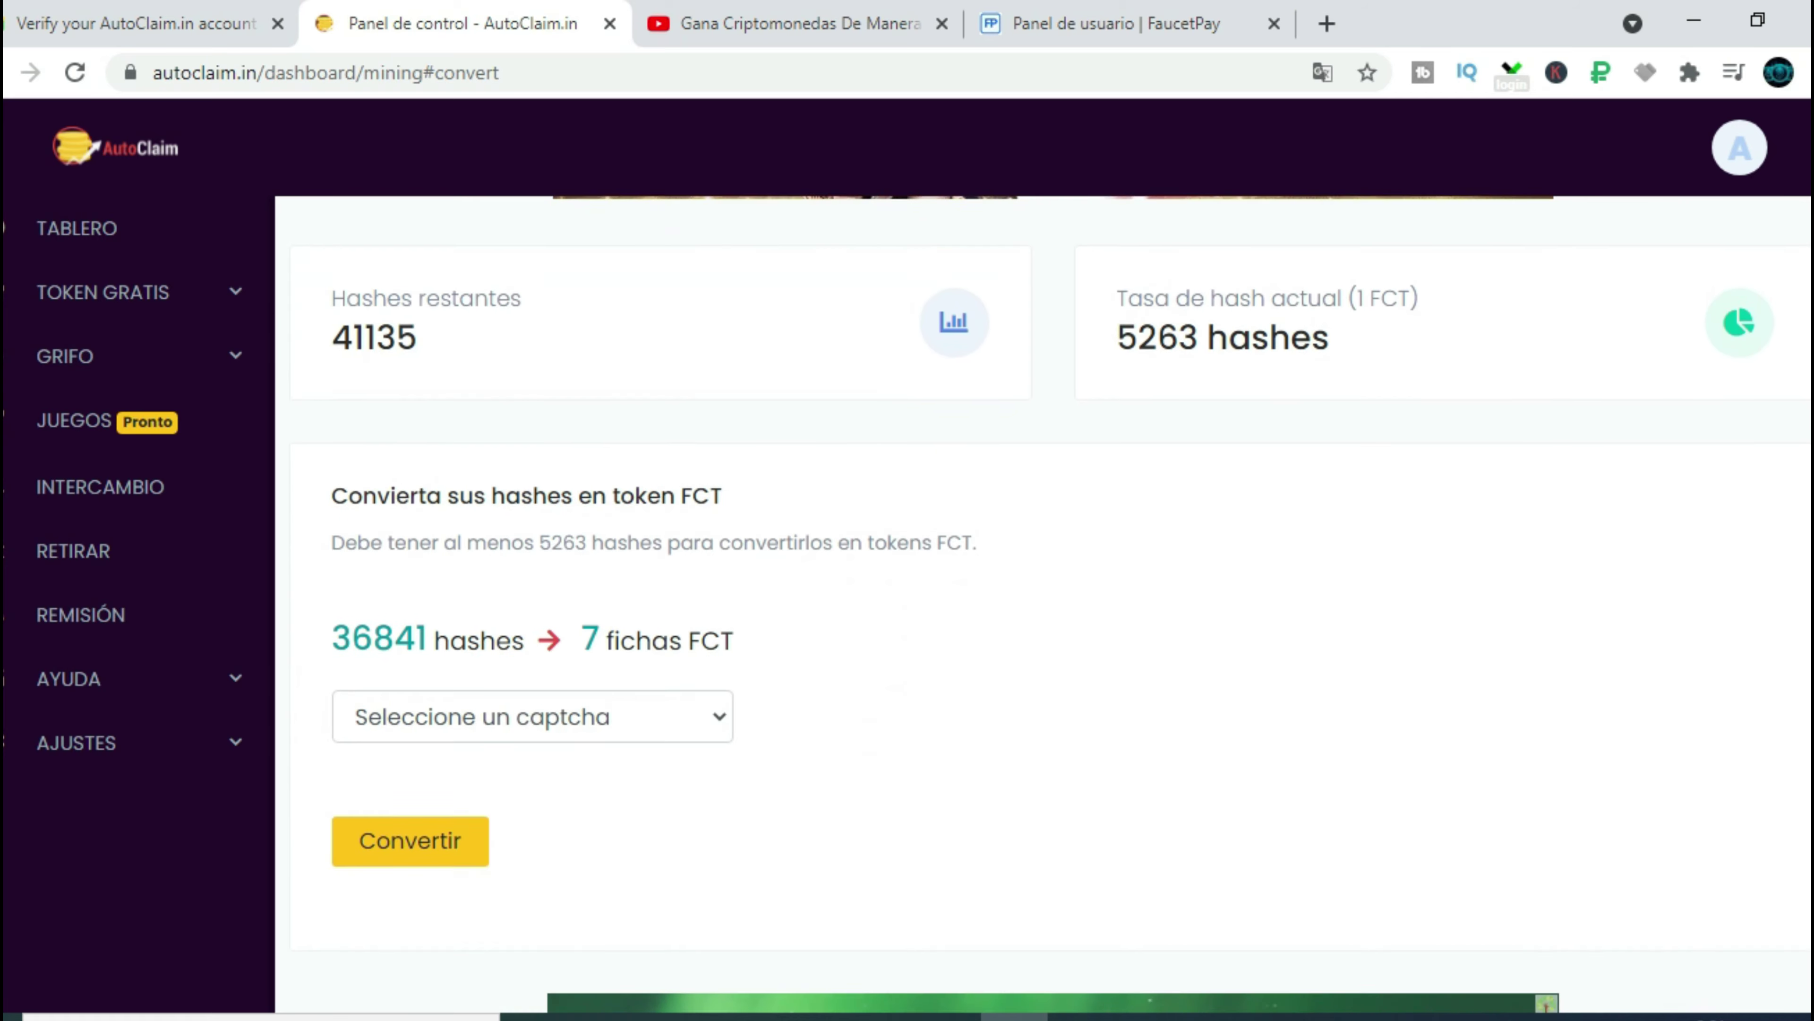
scroll(678, 608, down, 1)
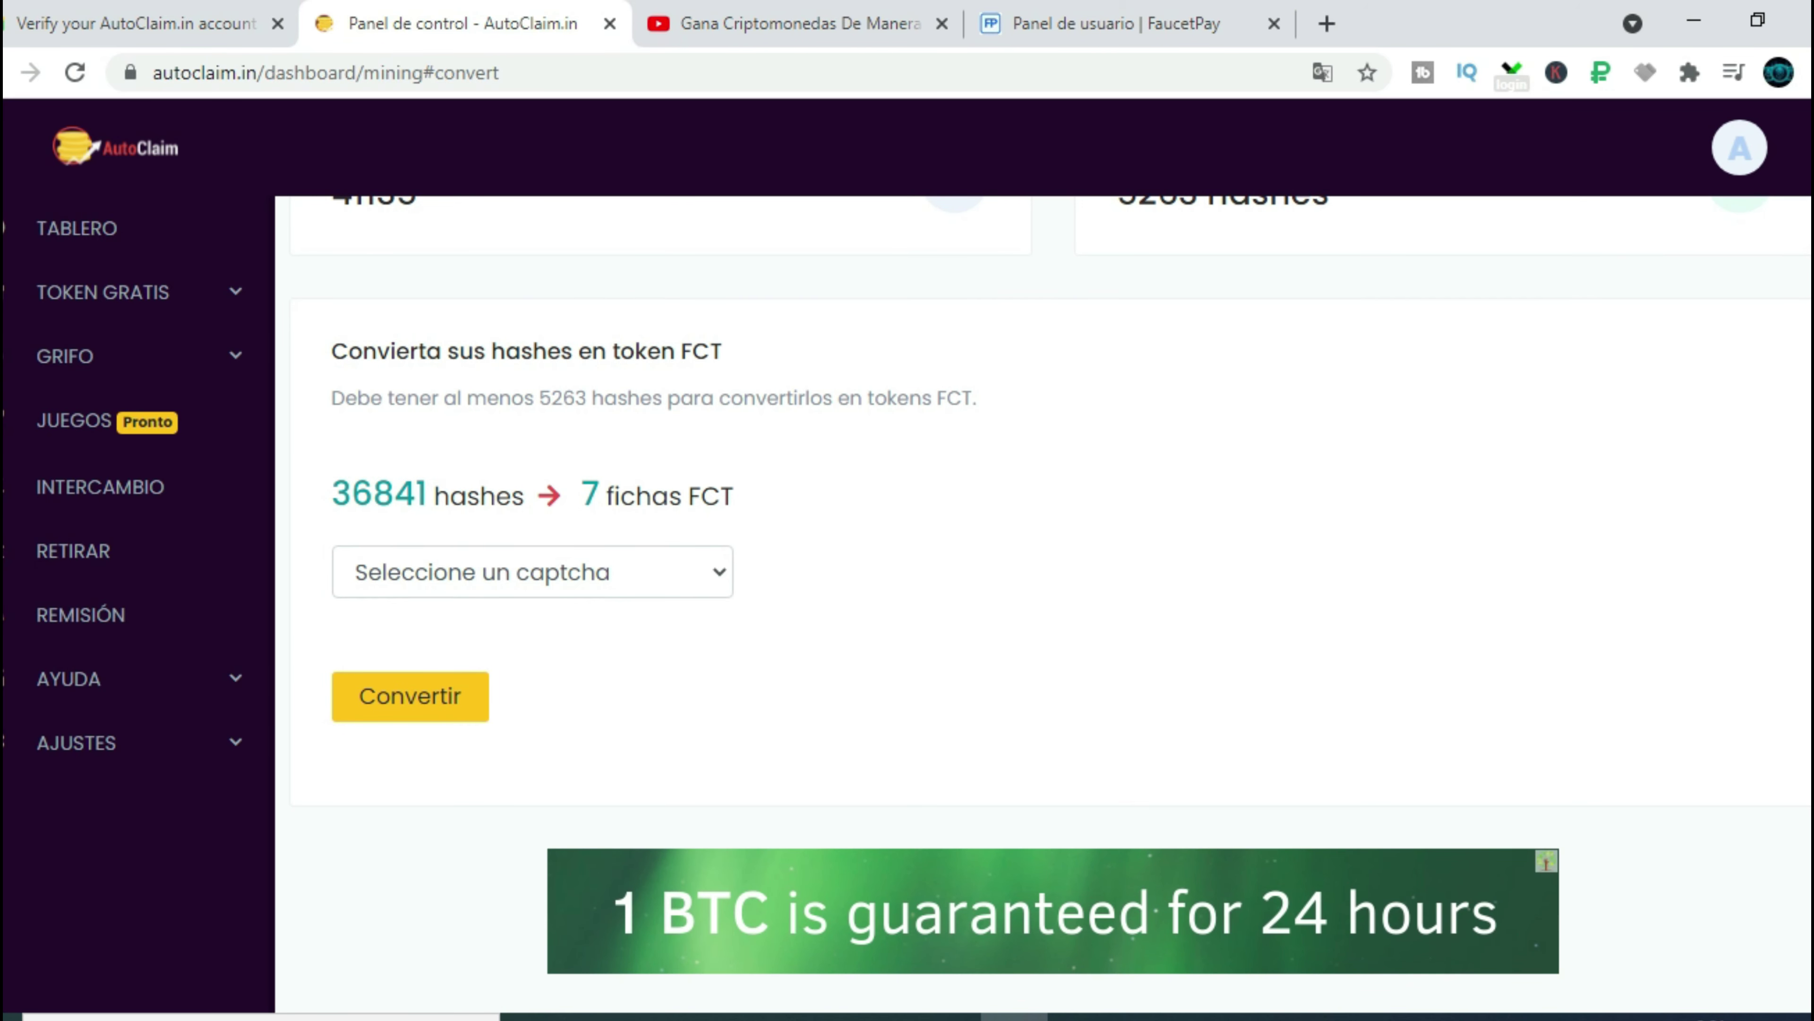
scroll(682, 615, up, 1)
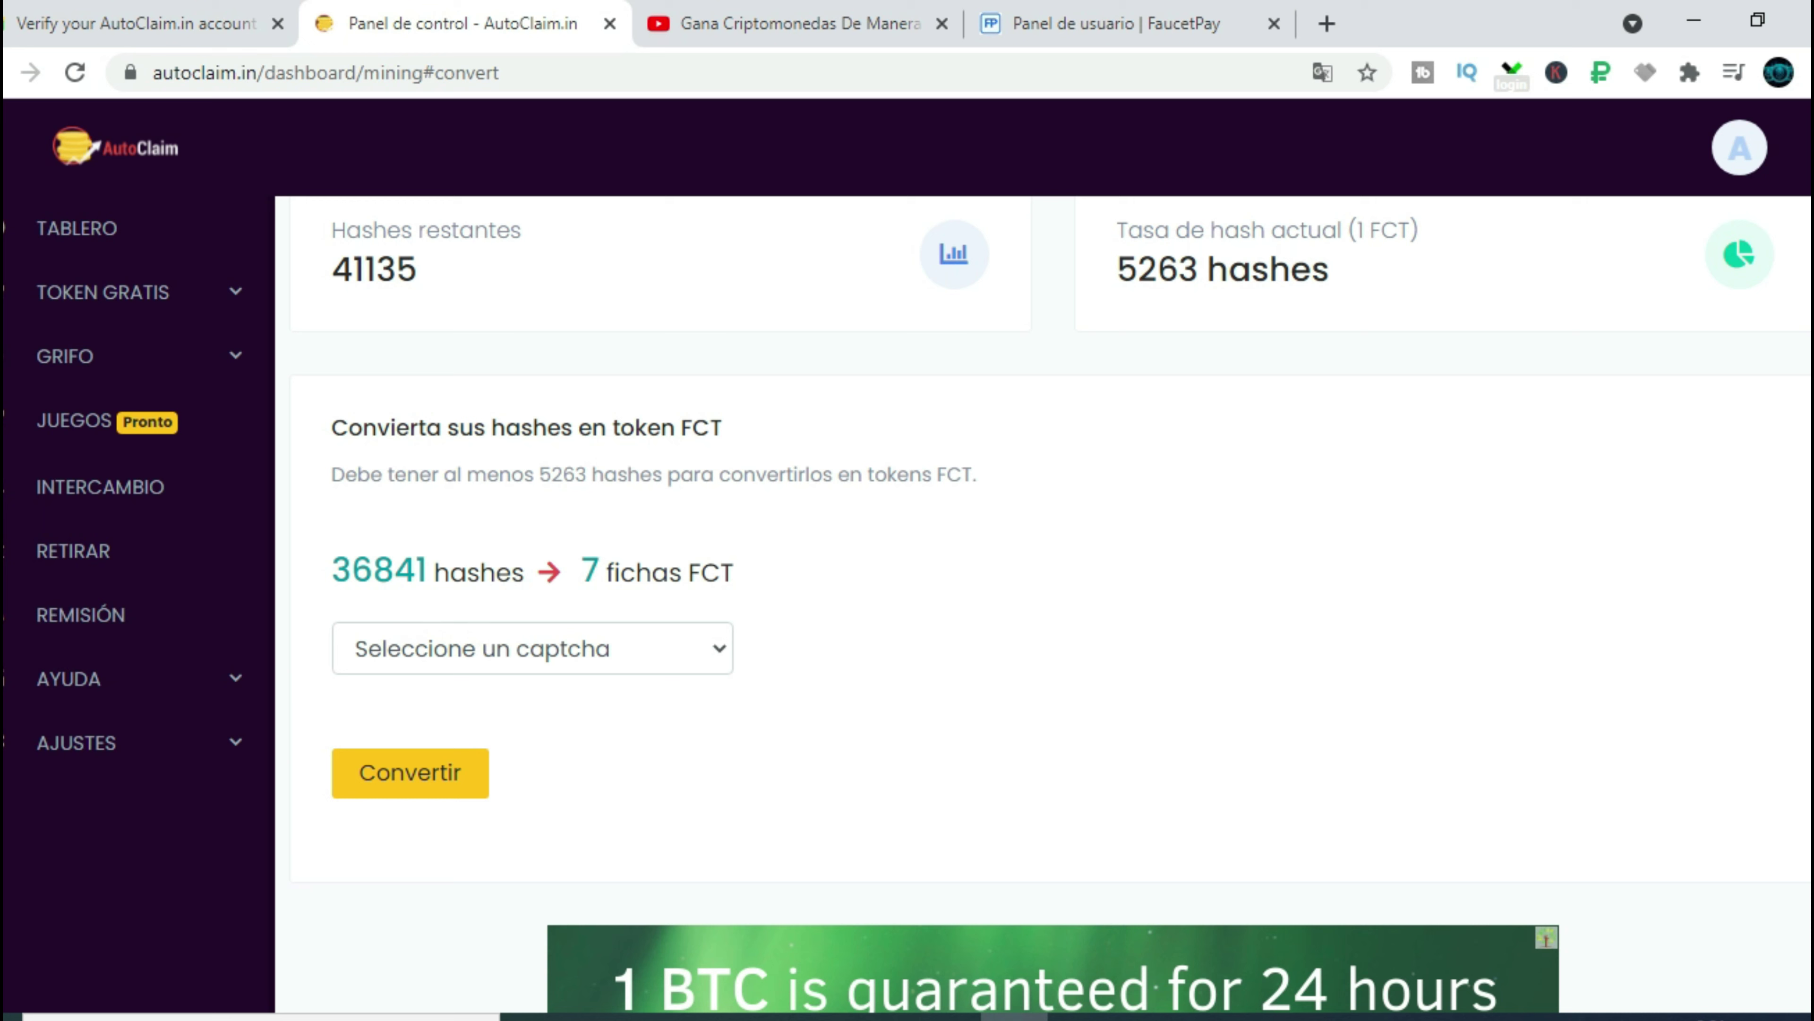
Convert 36841 hashes into 7 FCT tokens using the reCaptcha verification and dismiss the resulting notification
click(719, 647)
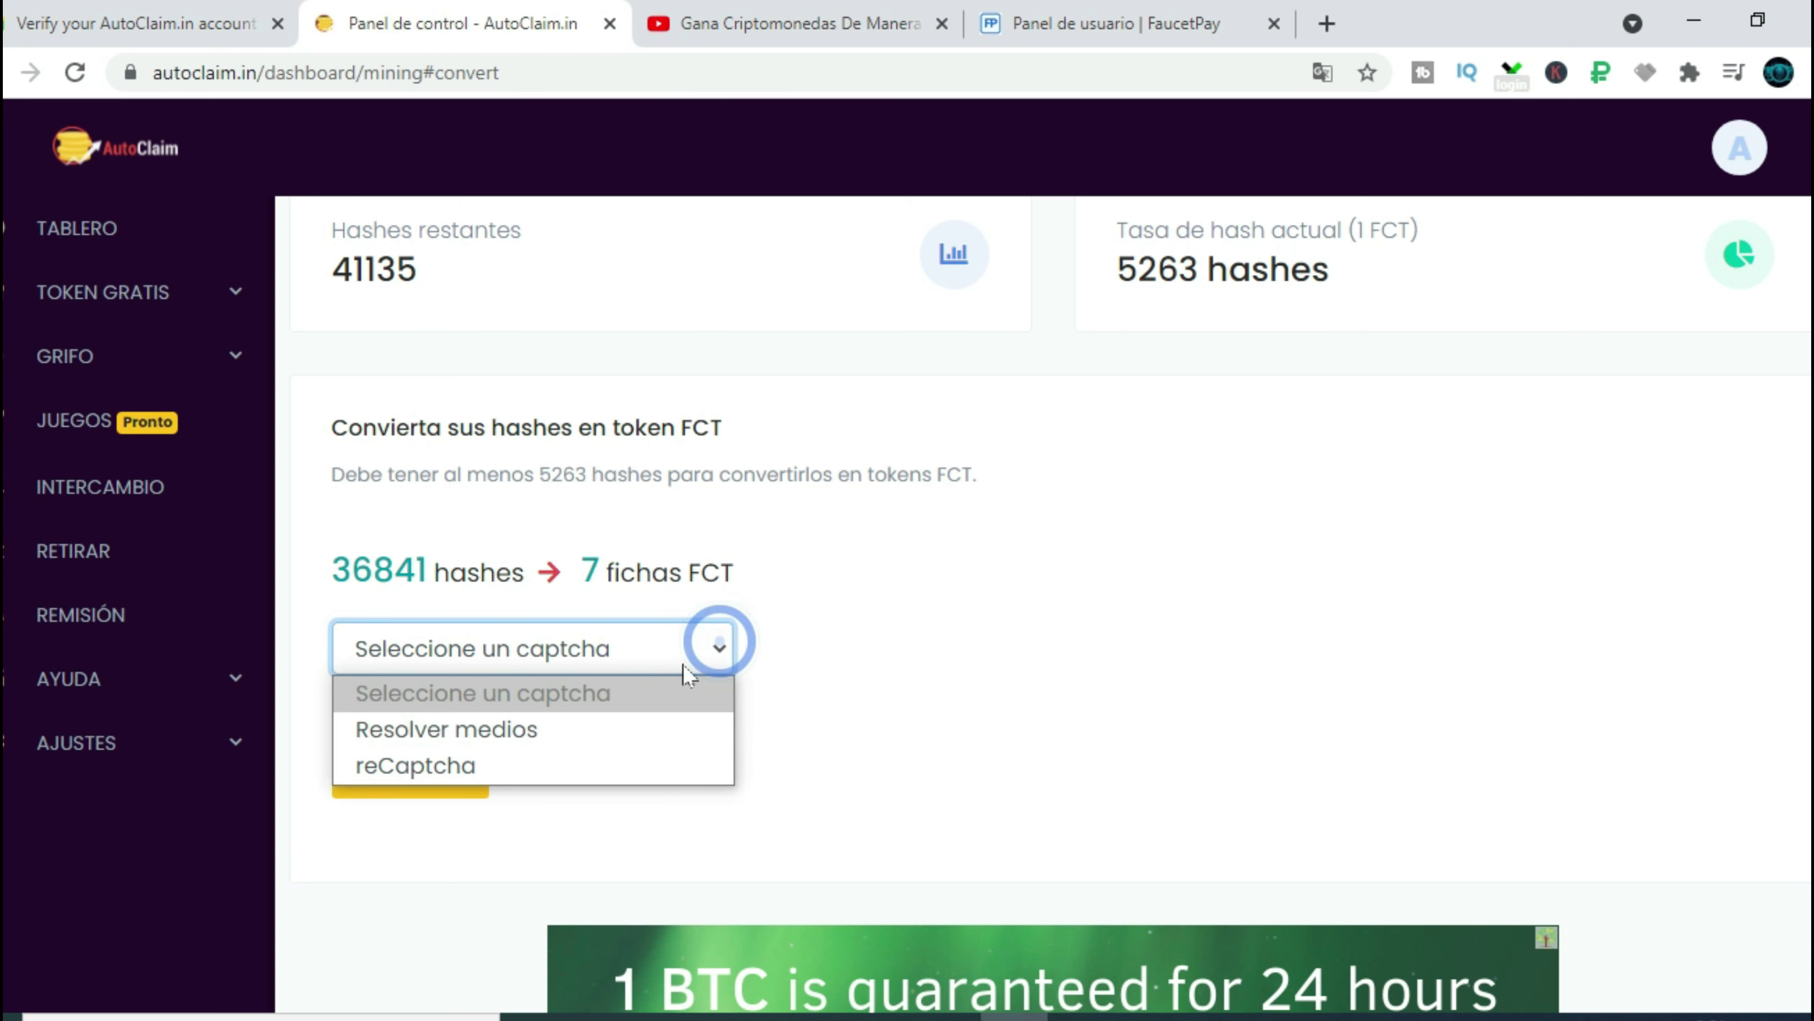
click(408, 770)
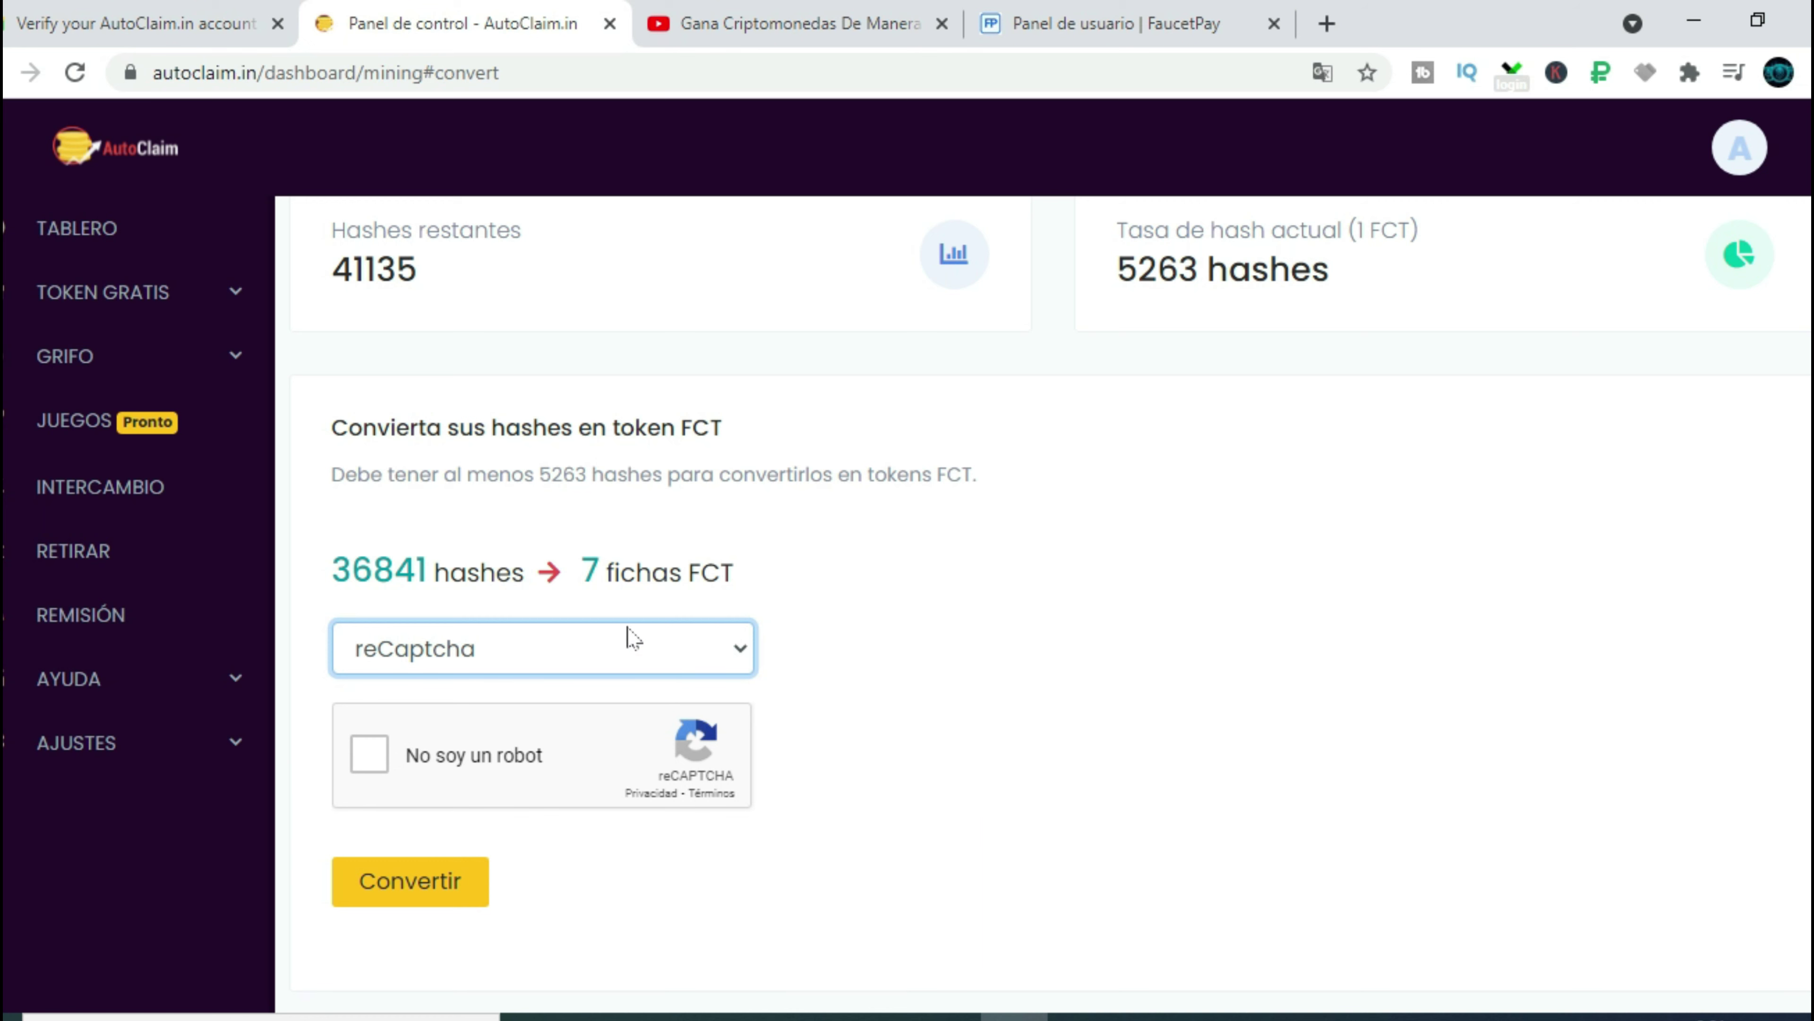
click(370, 757)
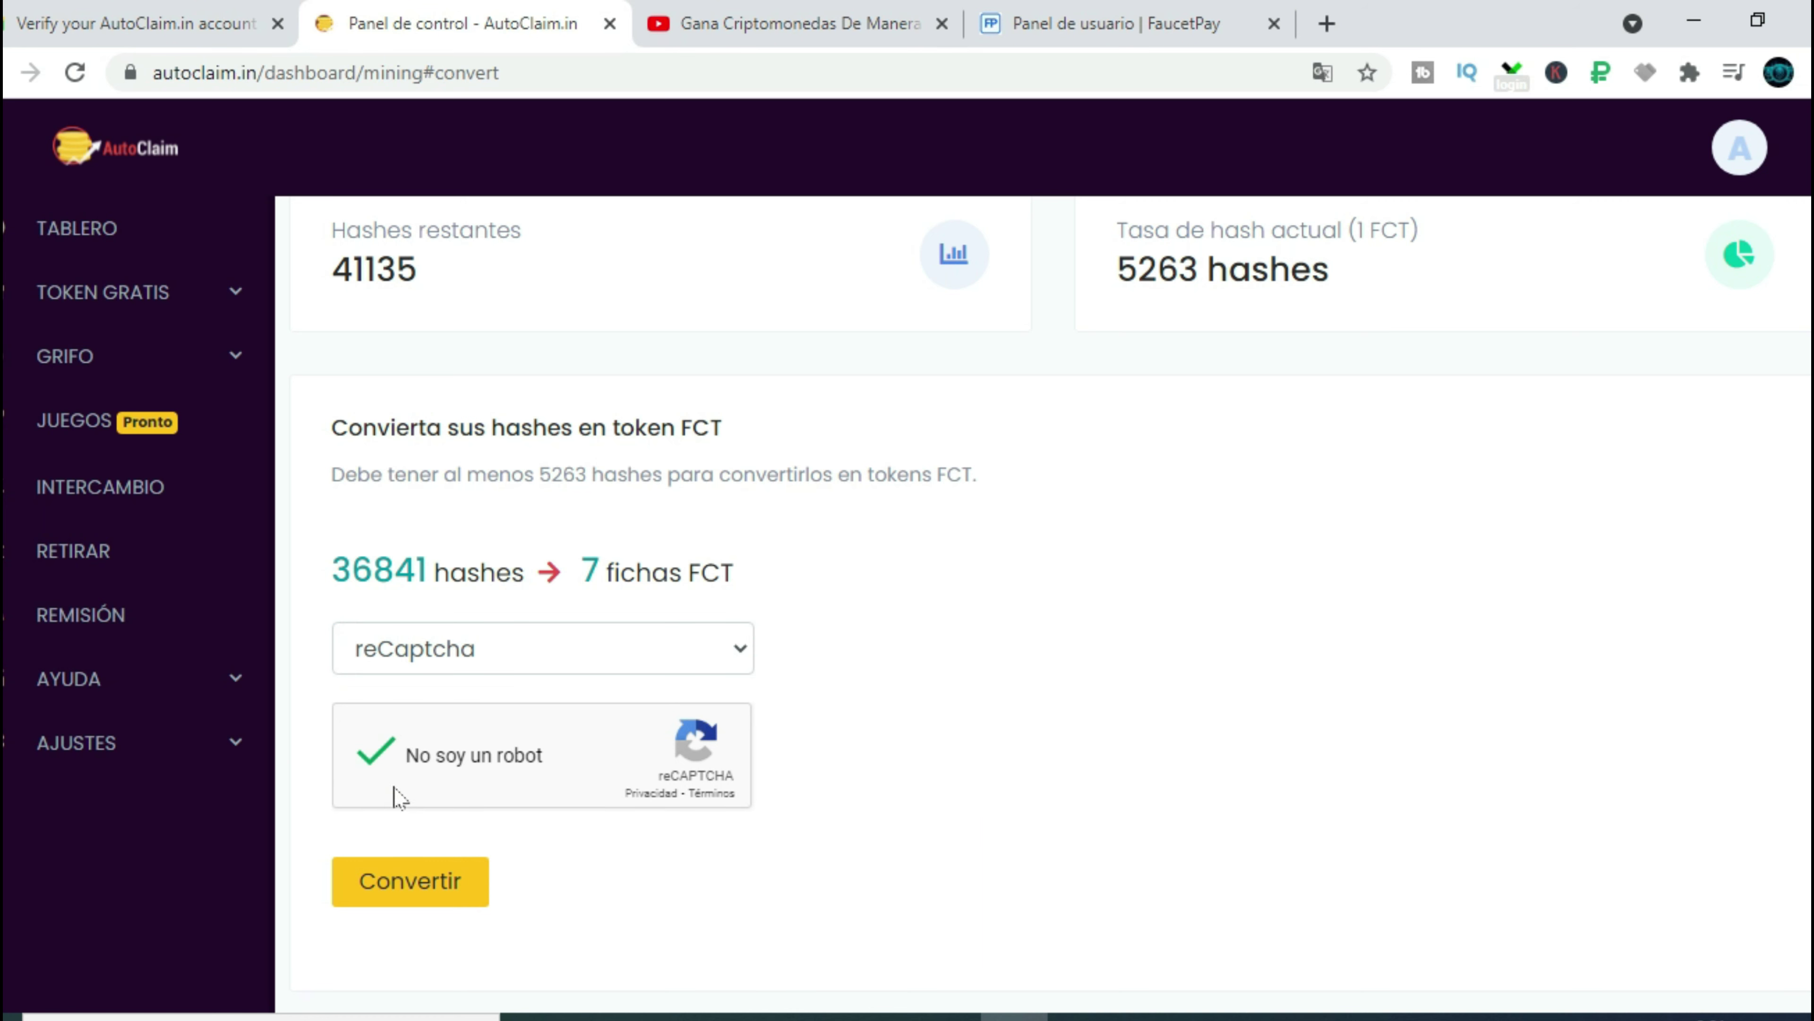
click(408, 885)
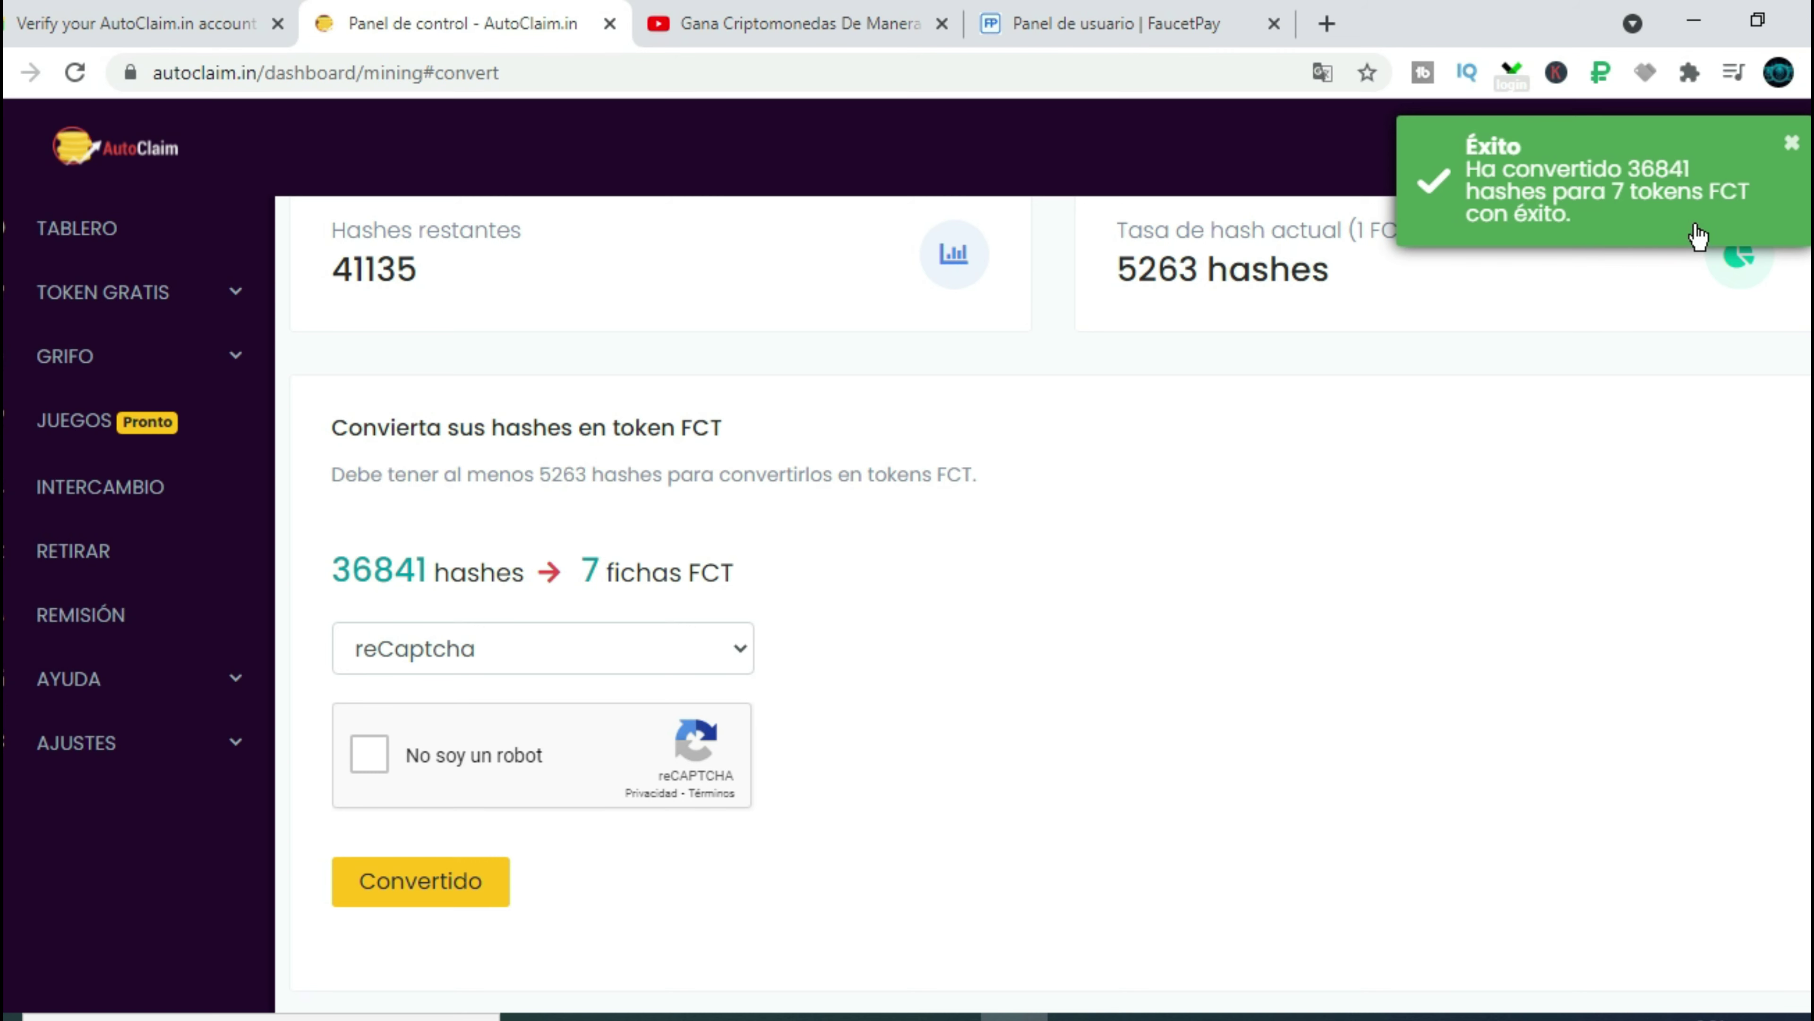
click(1739, 146)
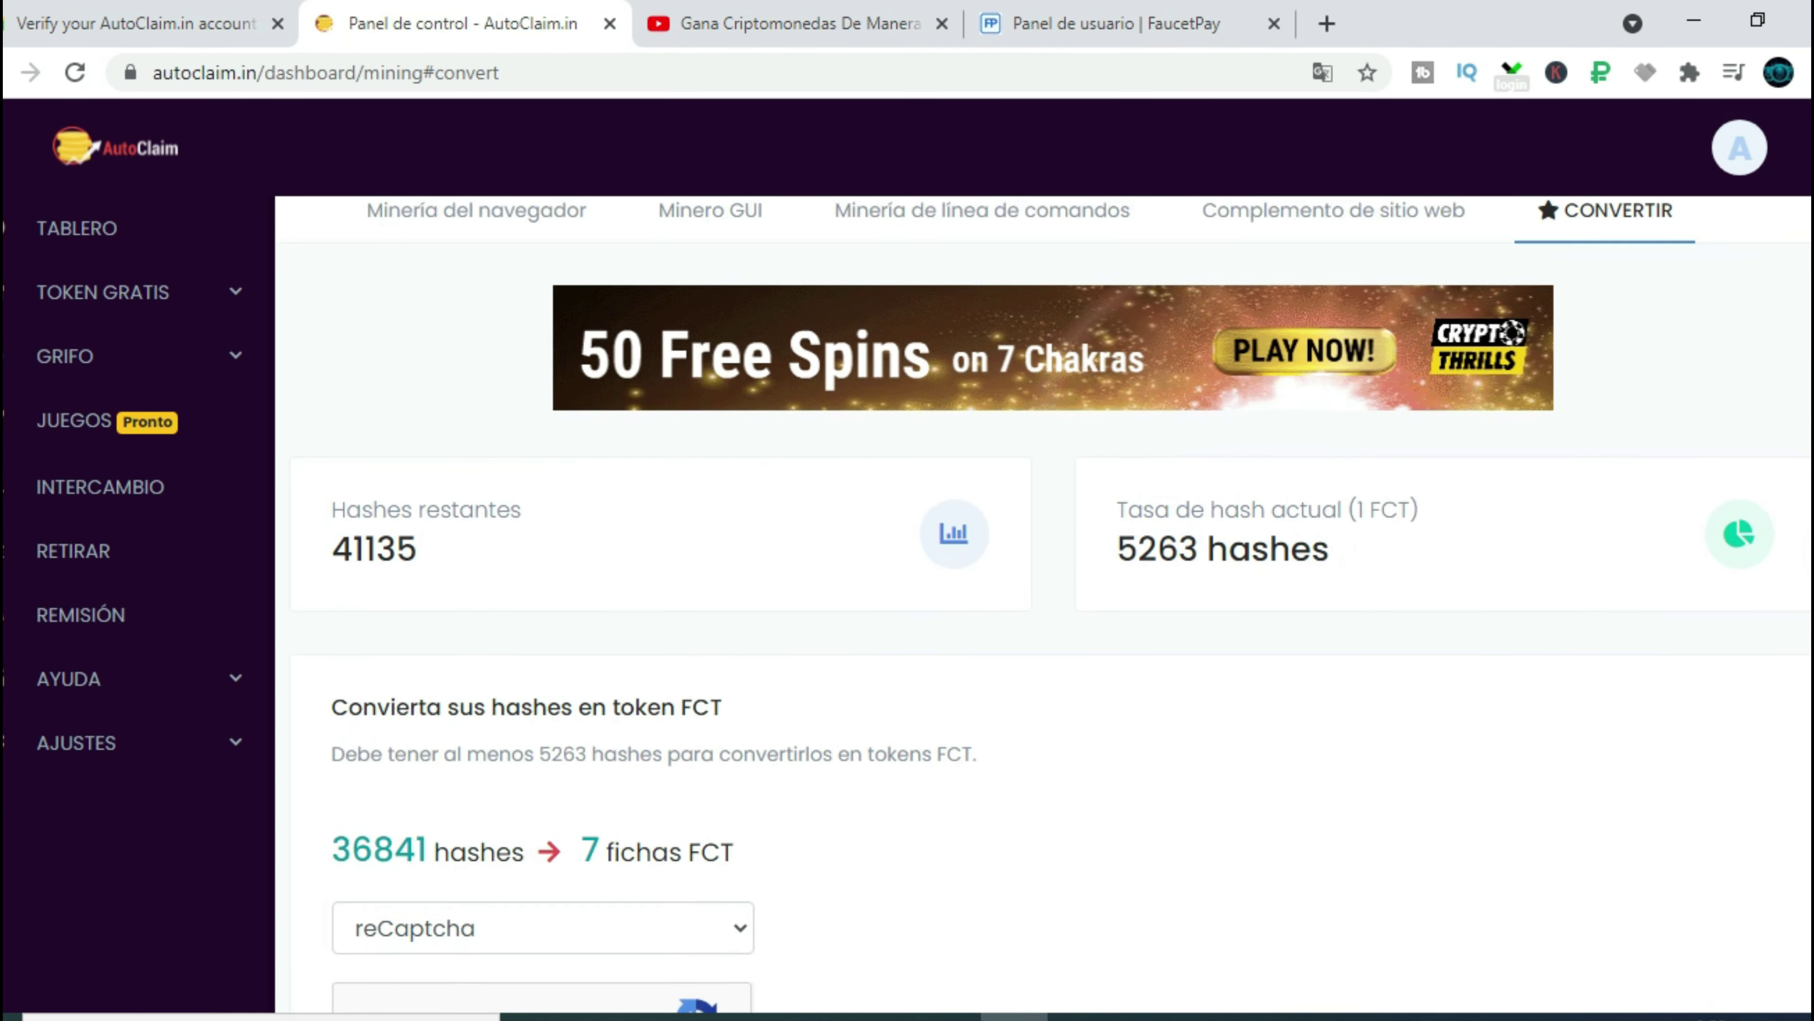
Go to the automatic claim page and examine the available FCT token balance and the selectable coins
click(71, 356)
click(113, 427)
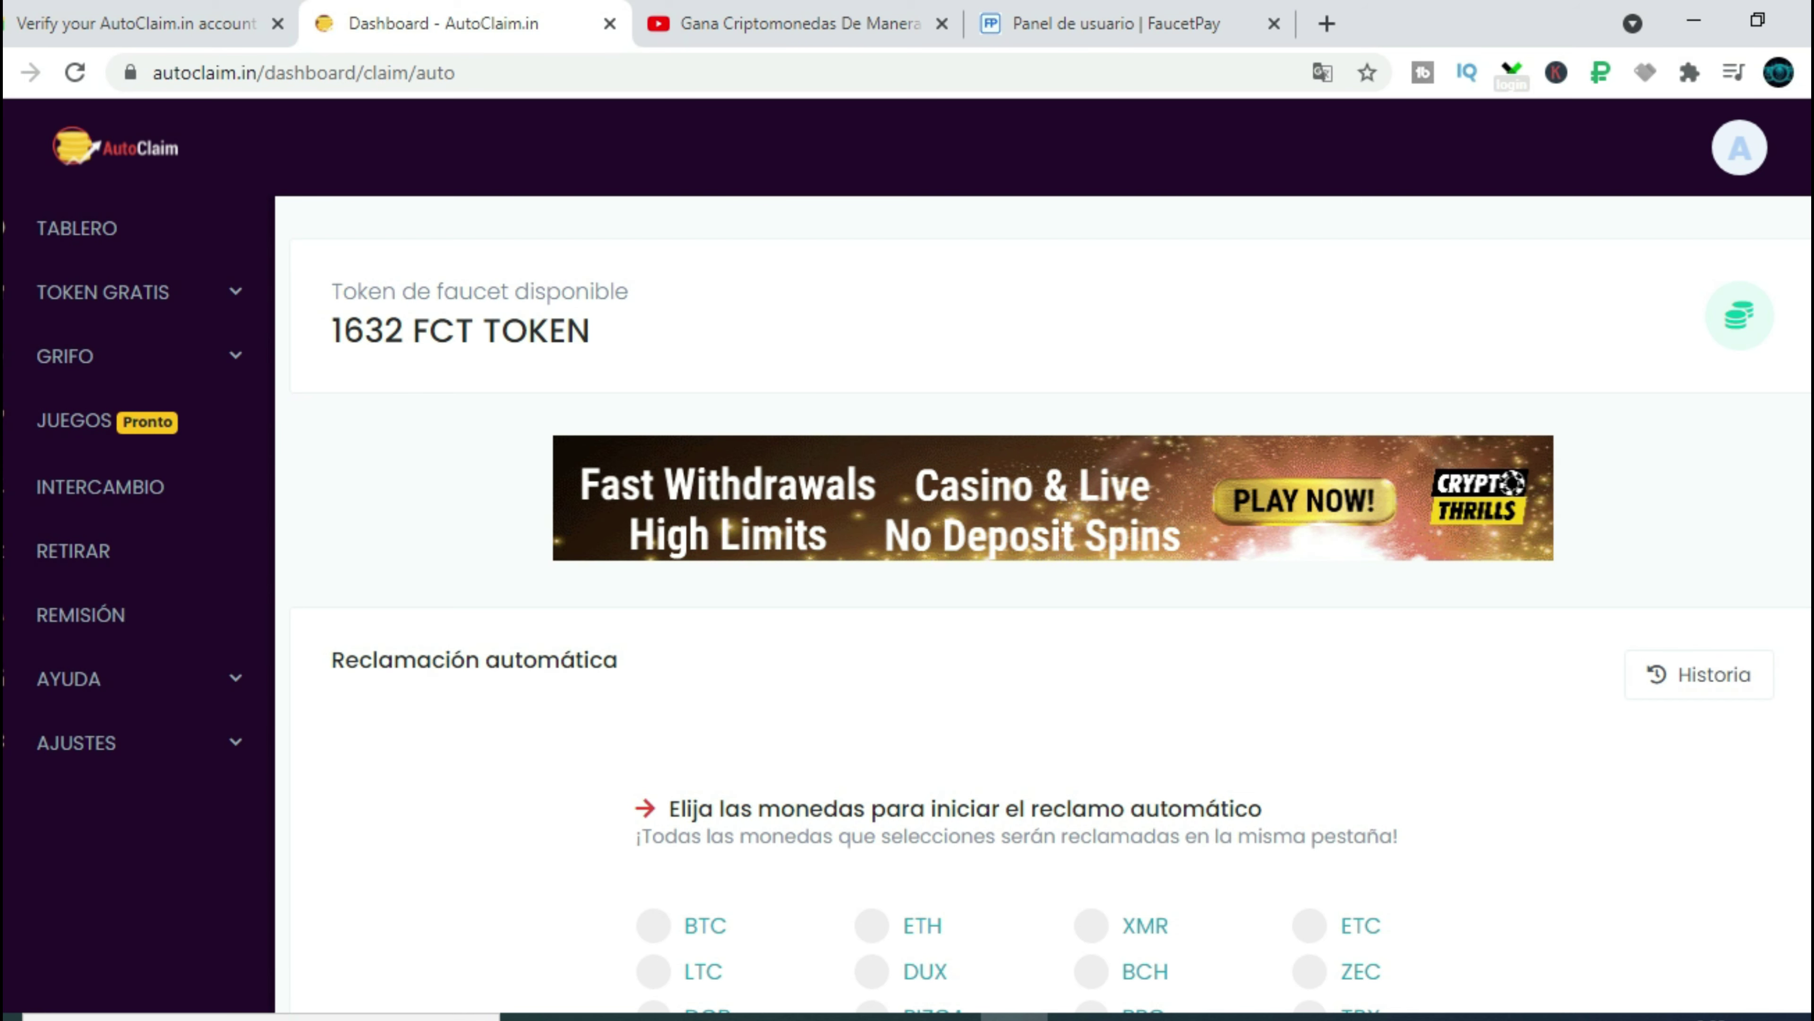
scroll(1050, 593, down, 5)
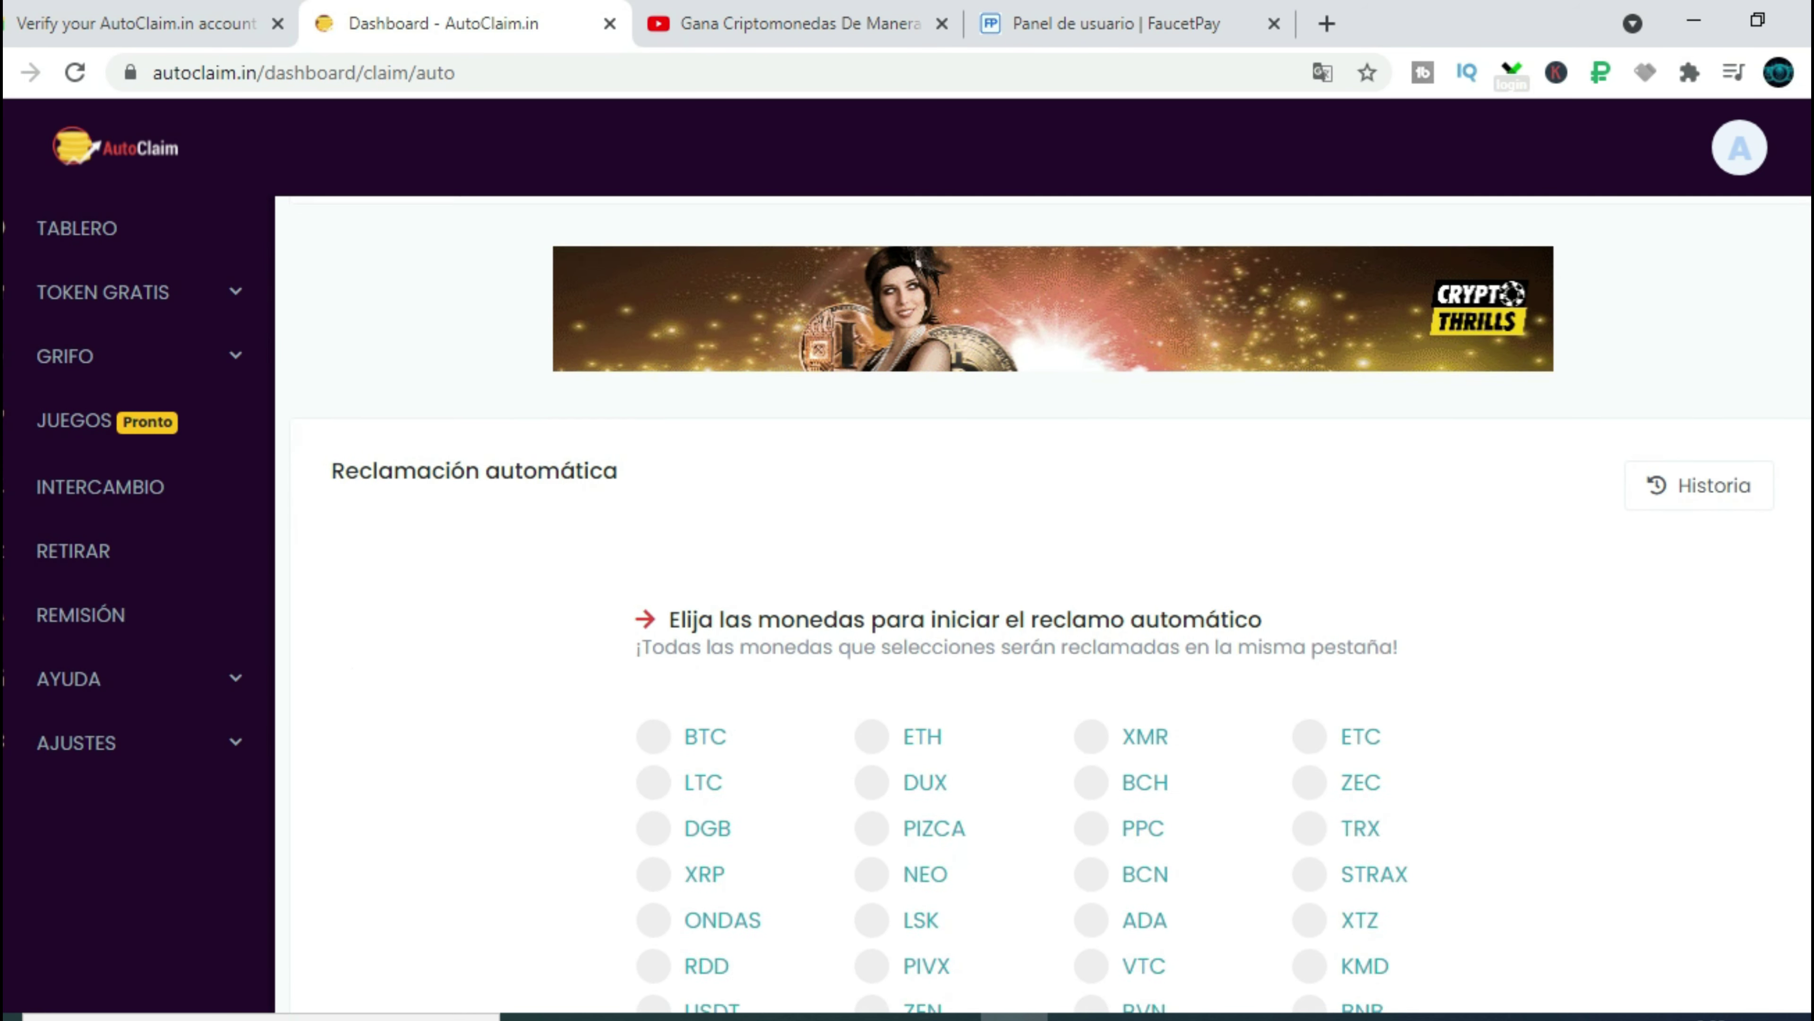
scroll(1050, 593, up, 2)
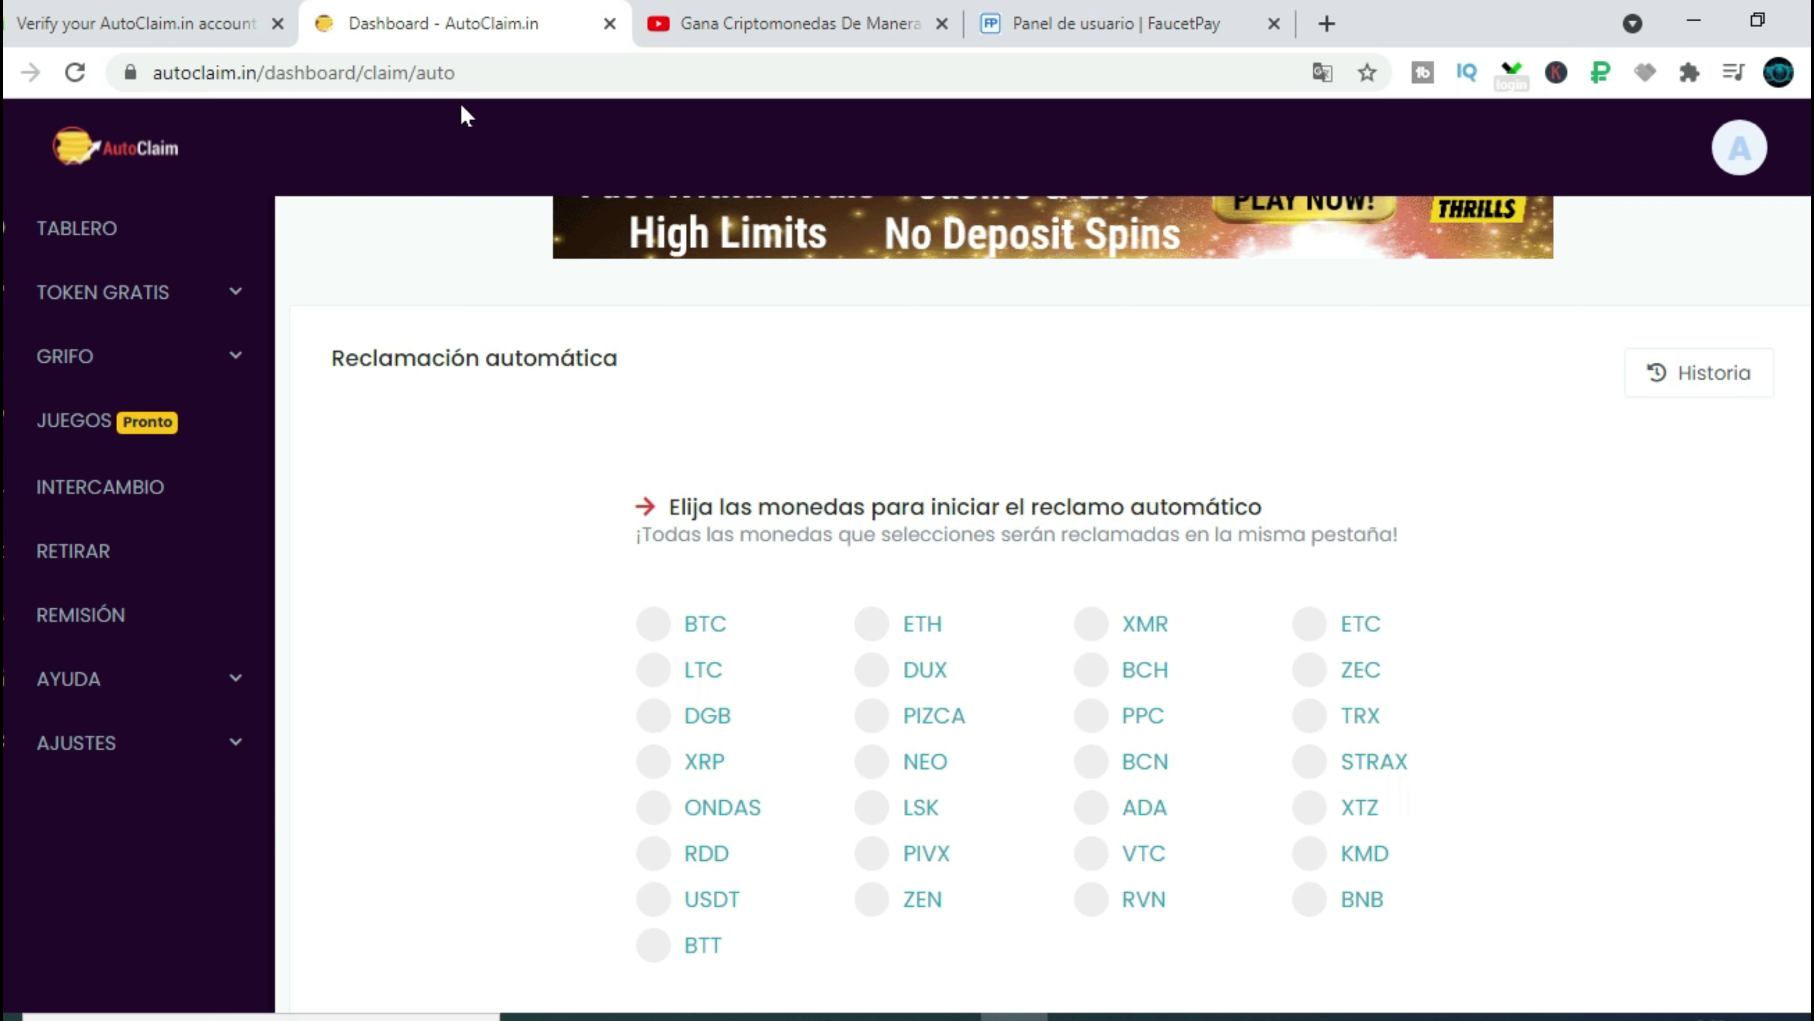
Open the automatic claim page's address in a second browser tab and place it beside the existing AutoClaim tab
drag(465, 73, 147, 72)
key(ctrl+c)
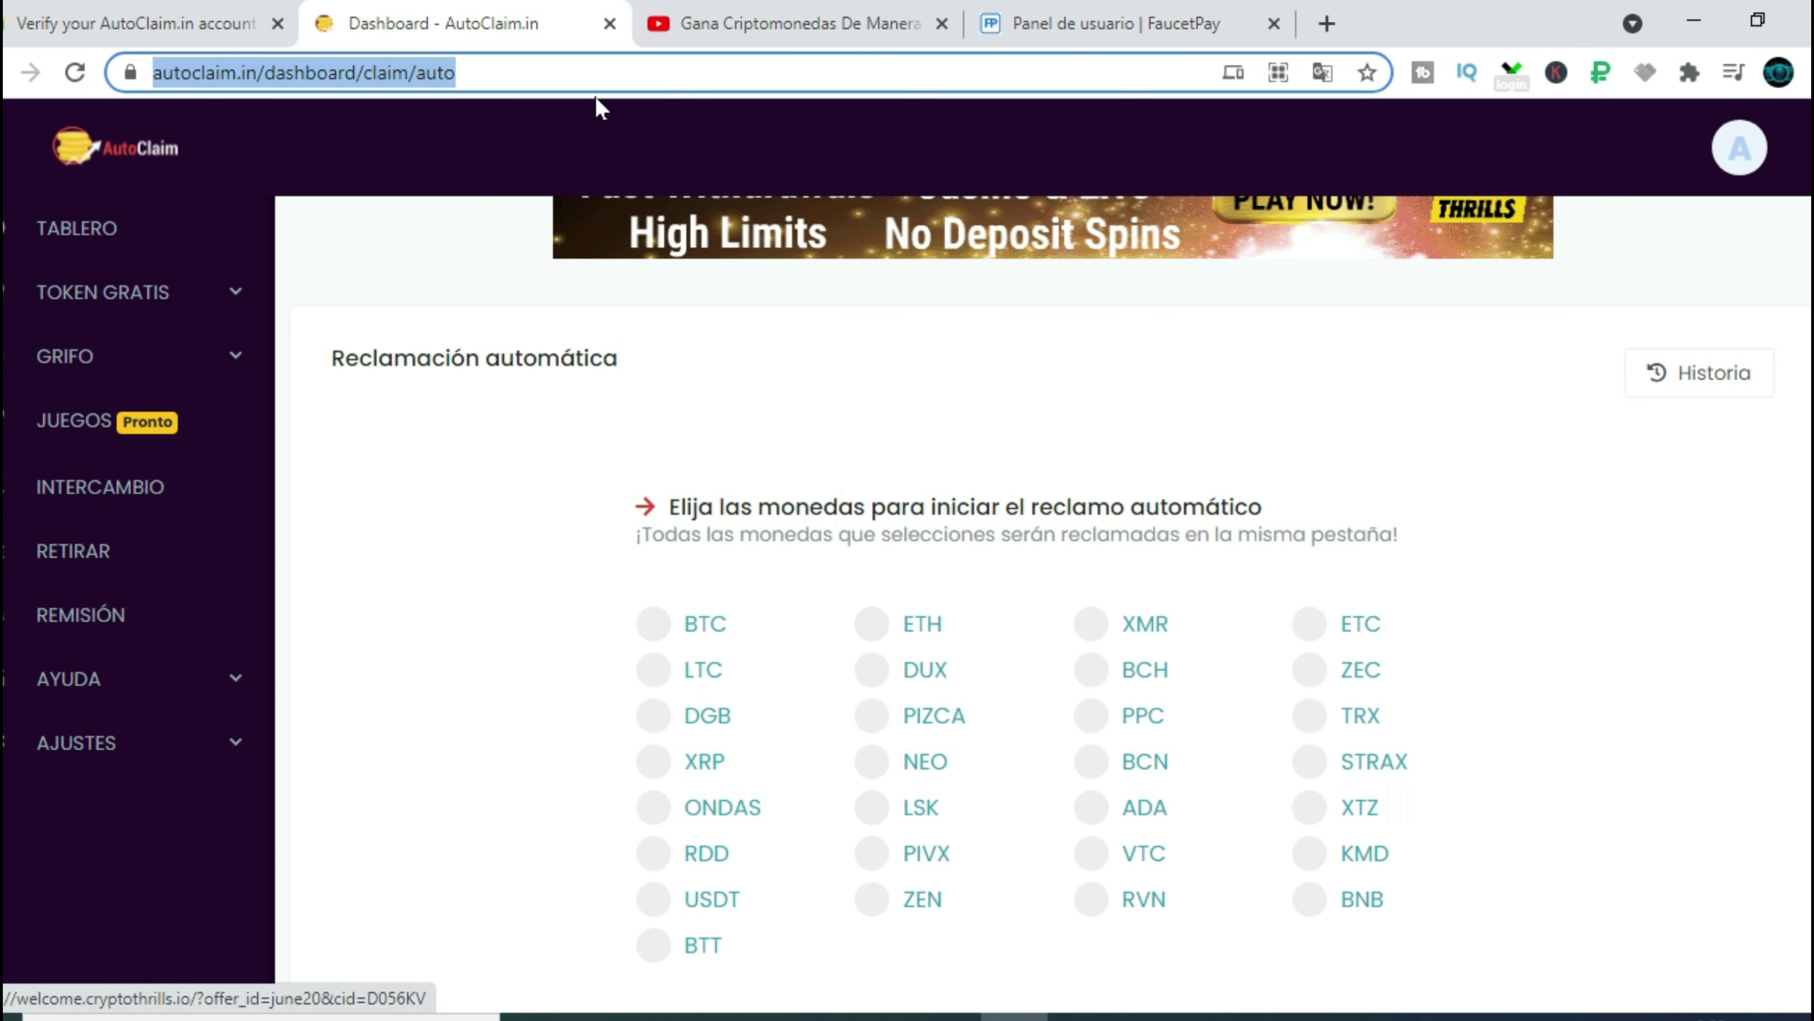
click(1326, 25)
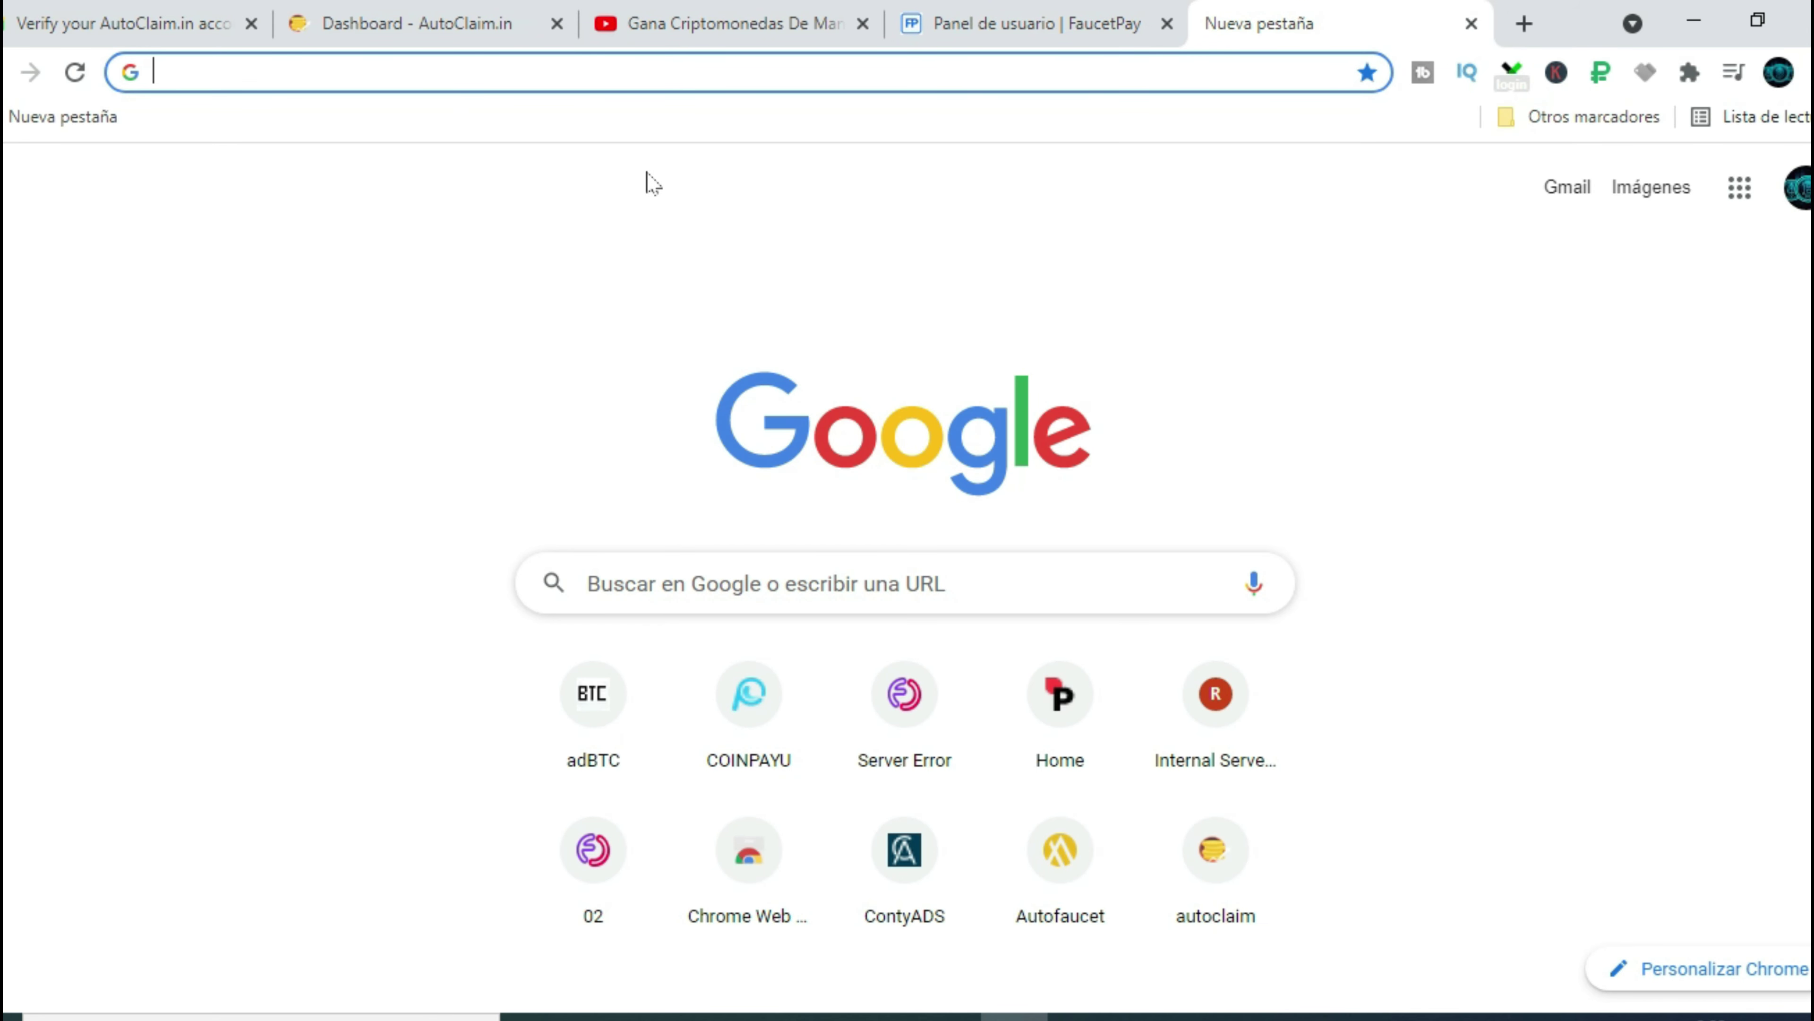
key(ctrl+v)
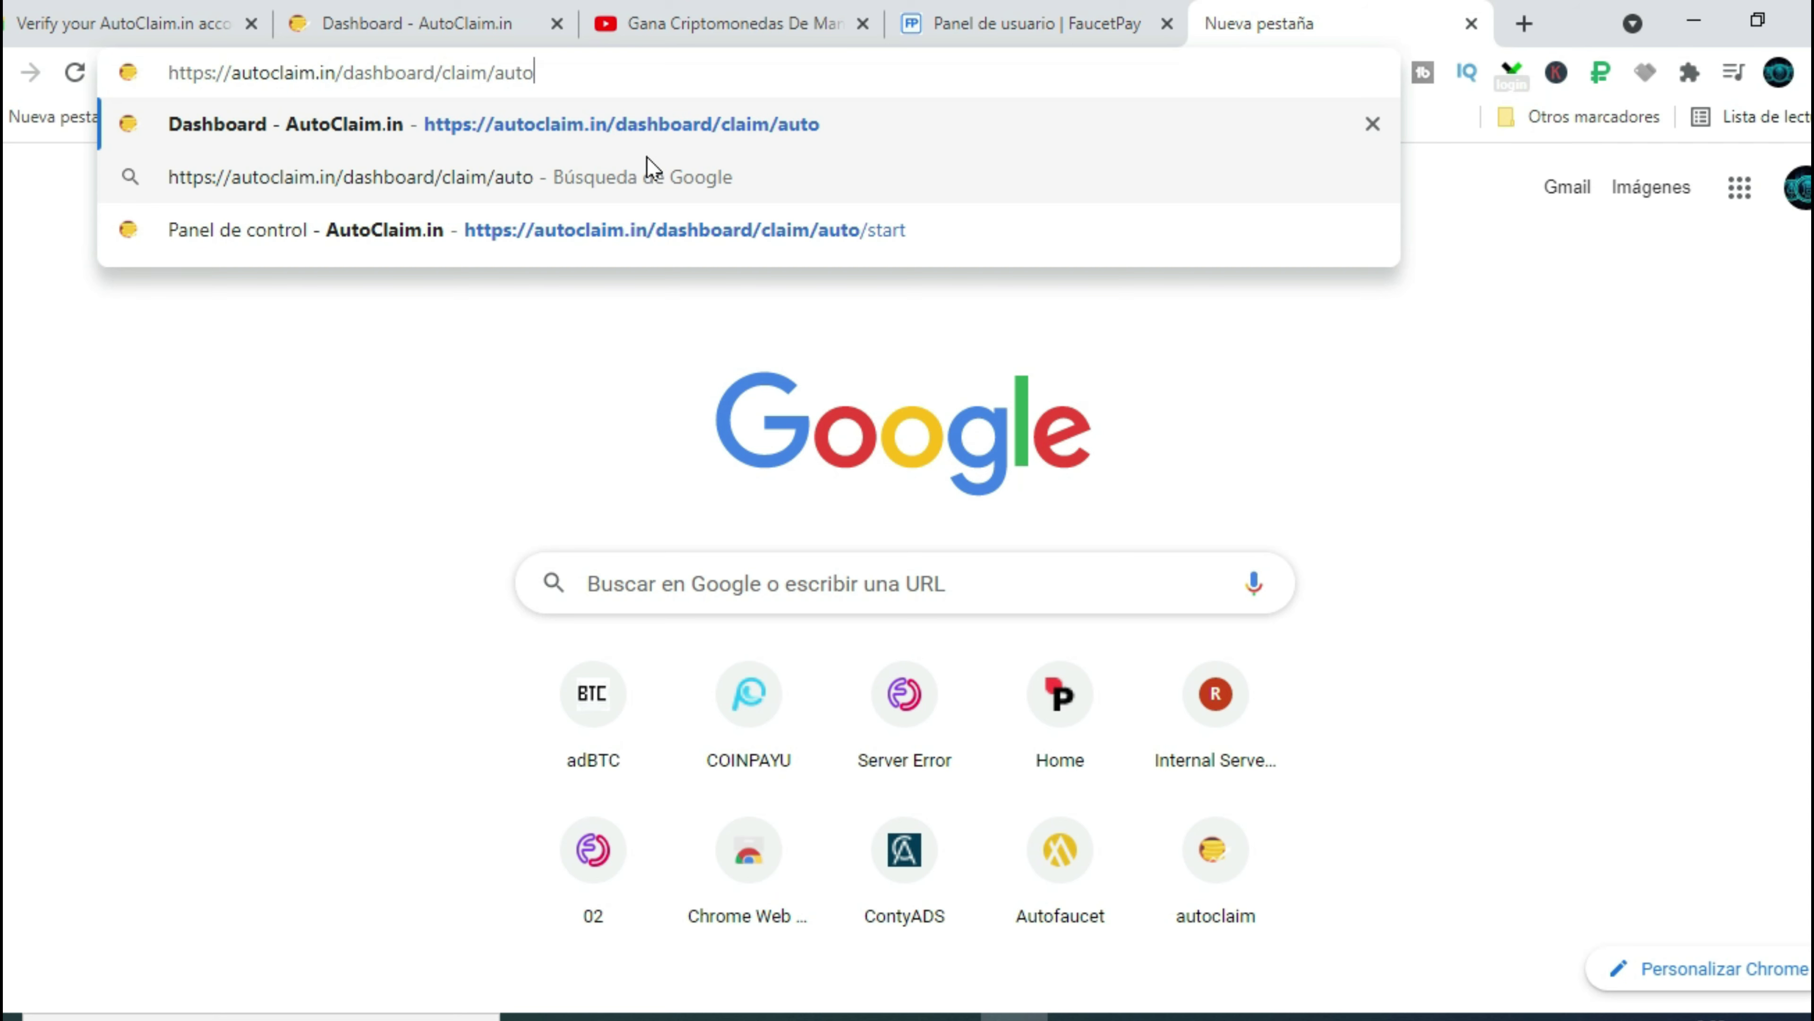
key(Return)
drag(1335, 18, 429, 61)
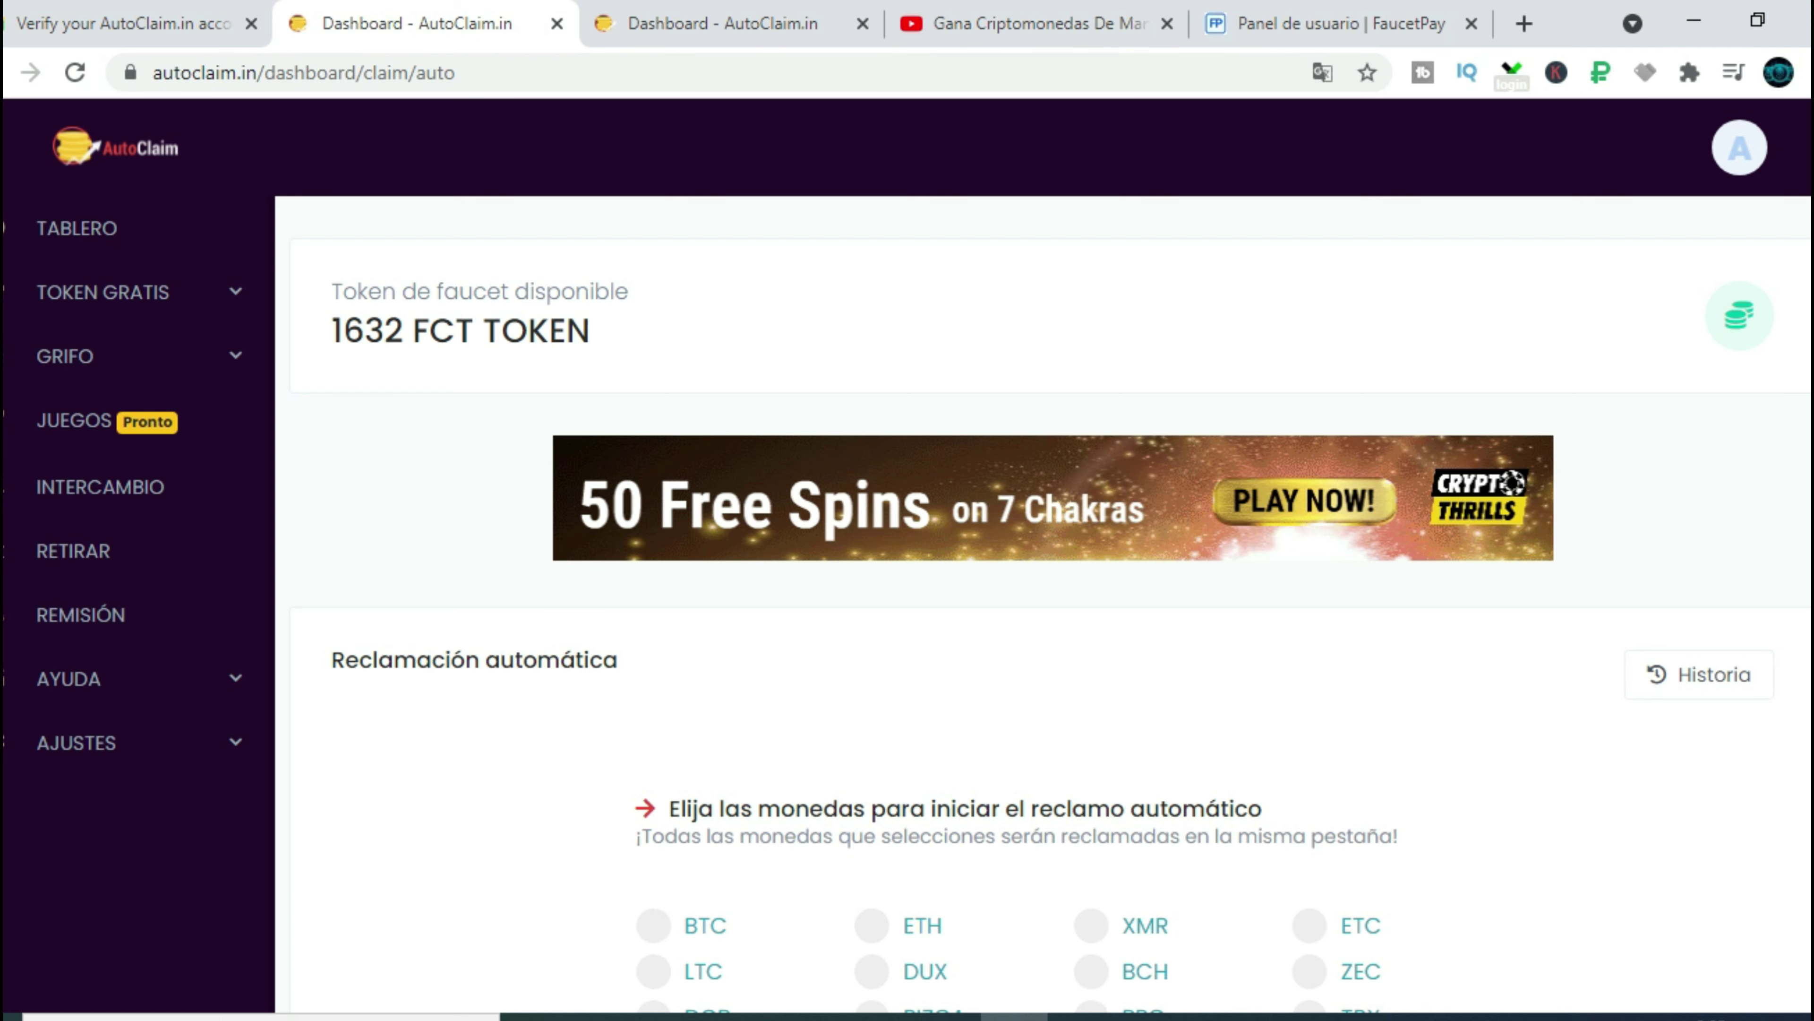
click(699, 27)
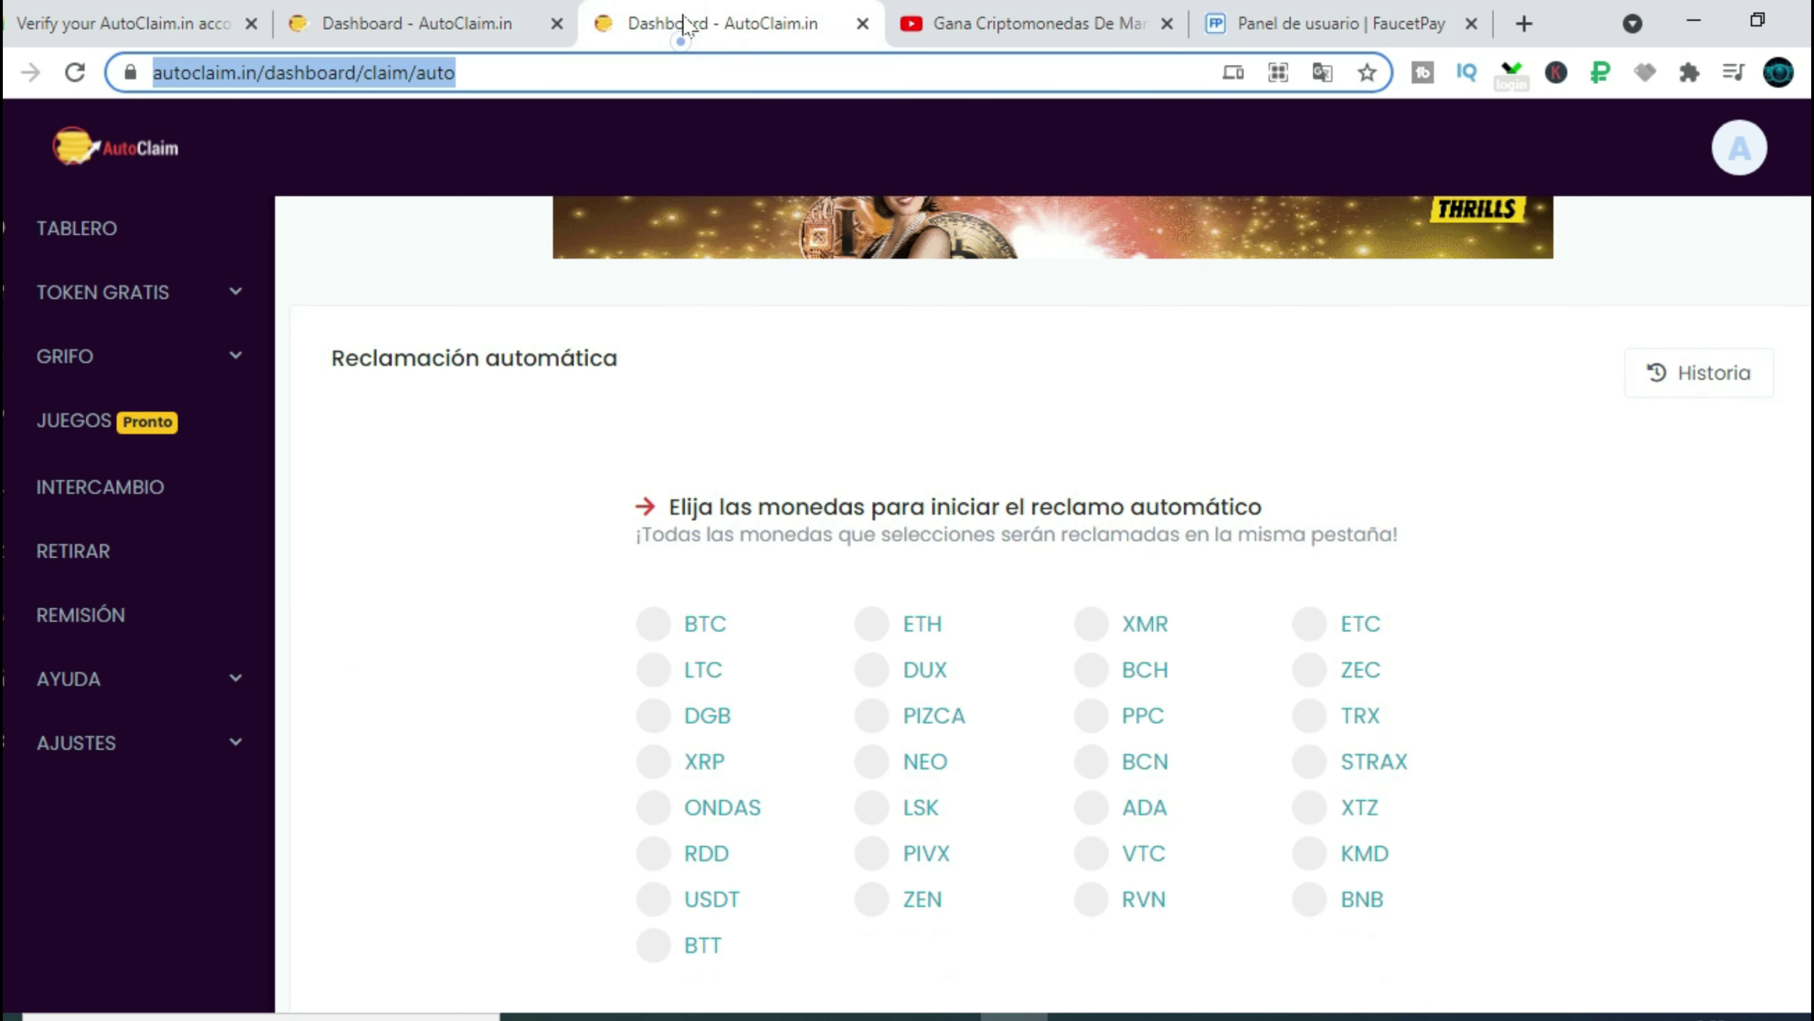
click(478, 27)
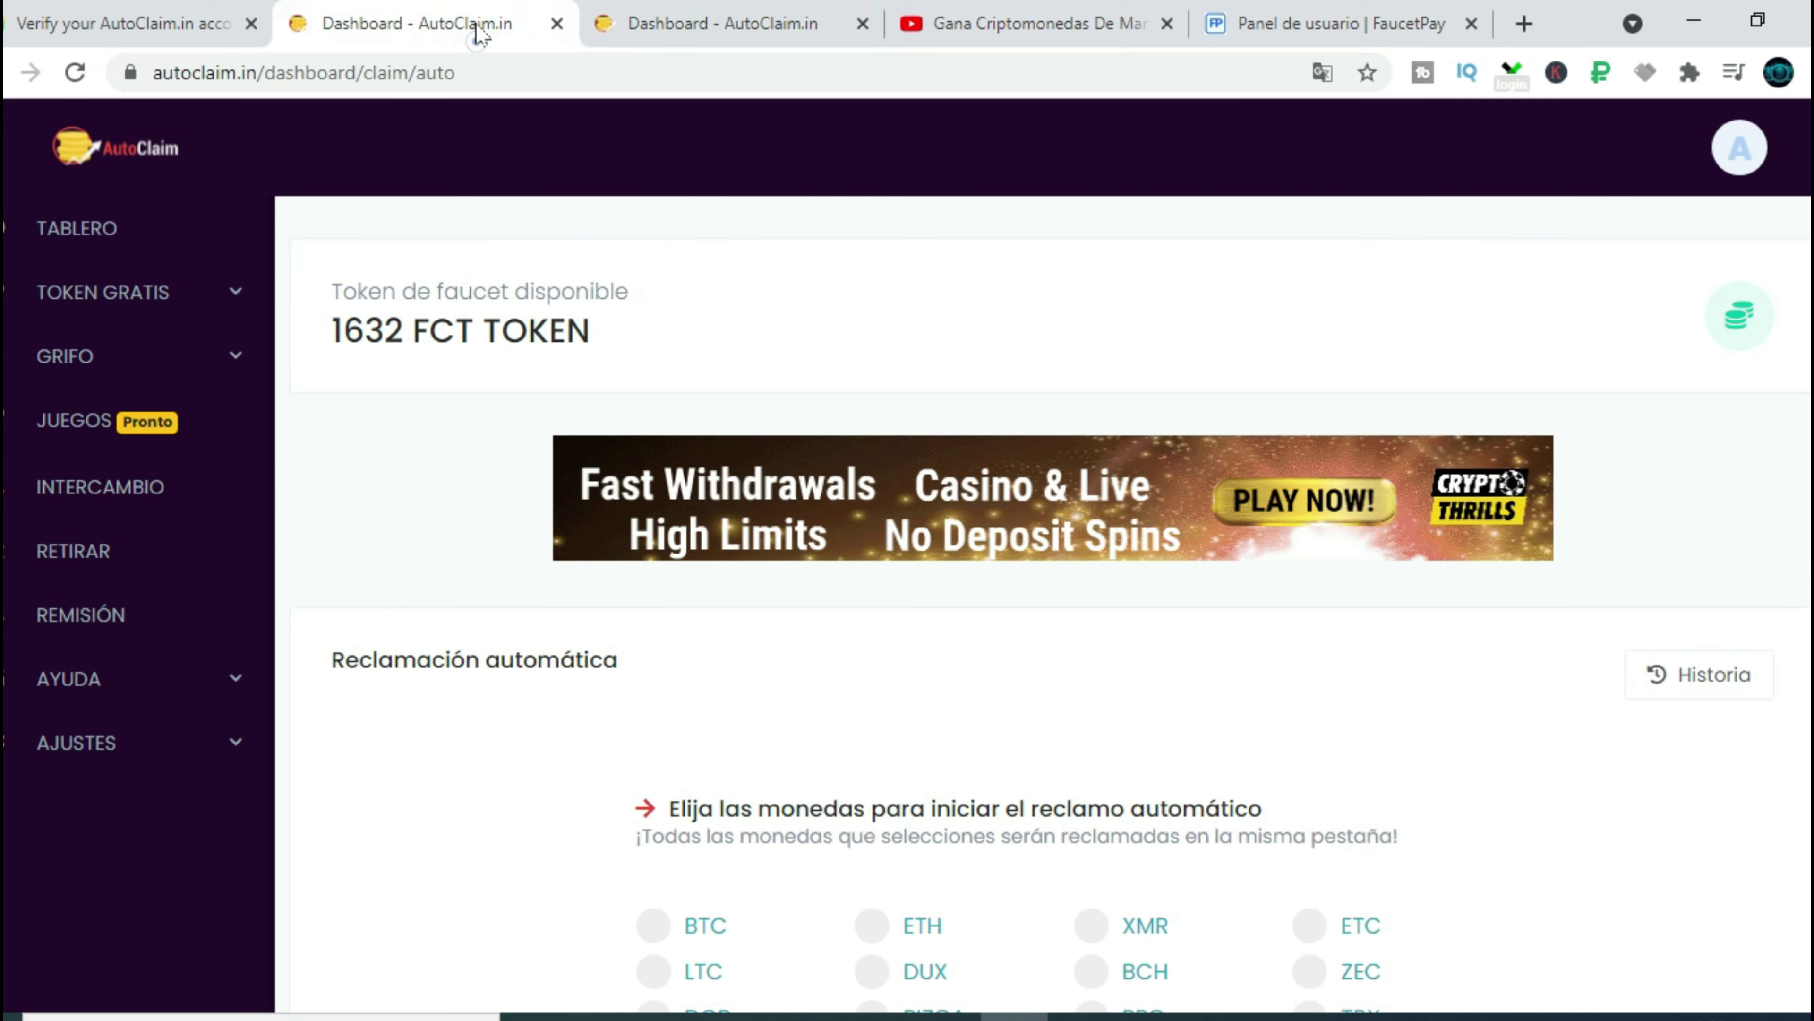
Load the mining page from the free token section in the second of the two AutoClaim tabs
click(722, 24)
click(235, 355)
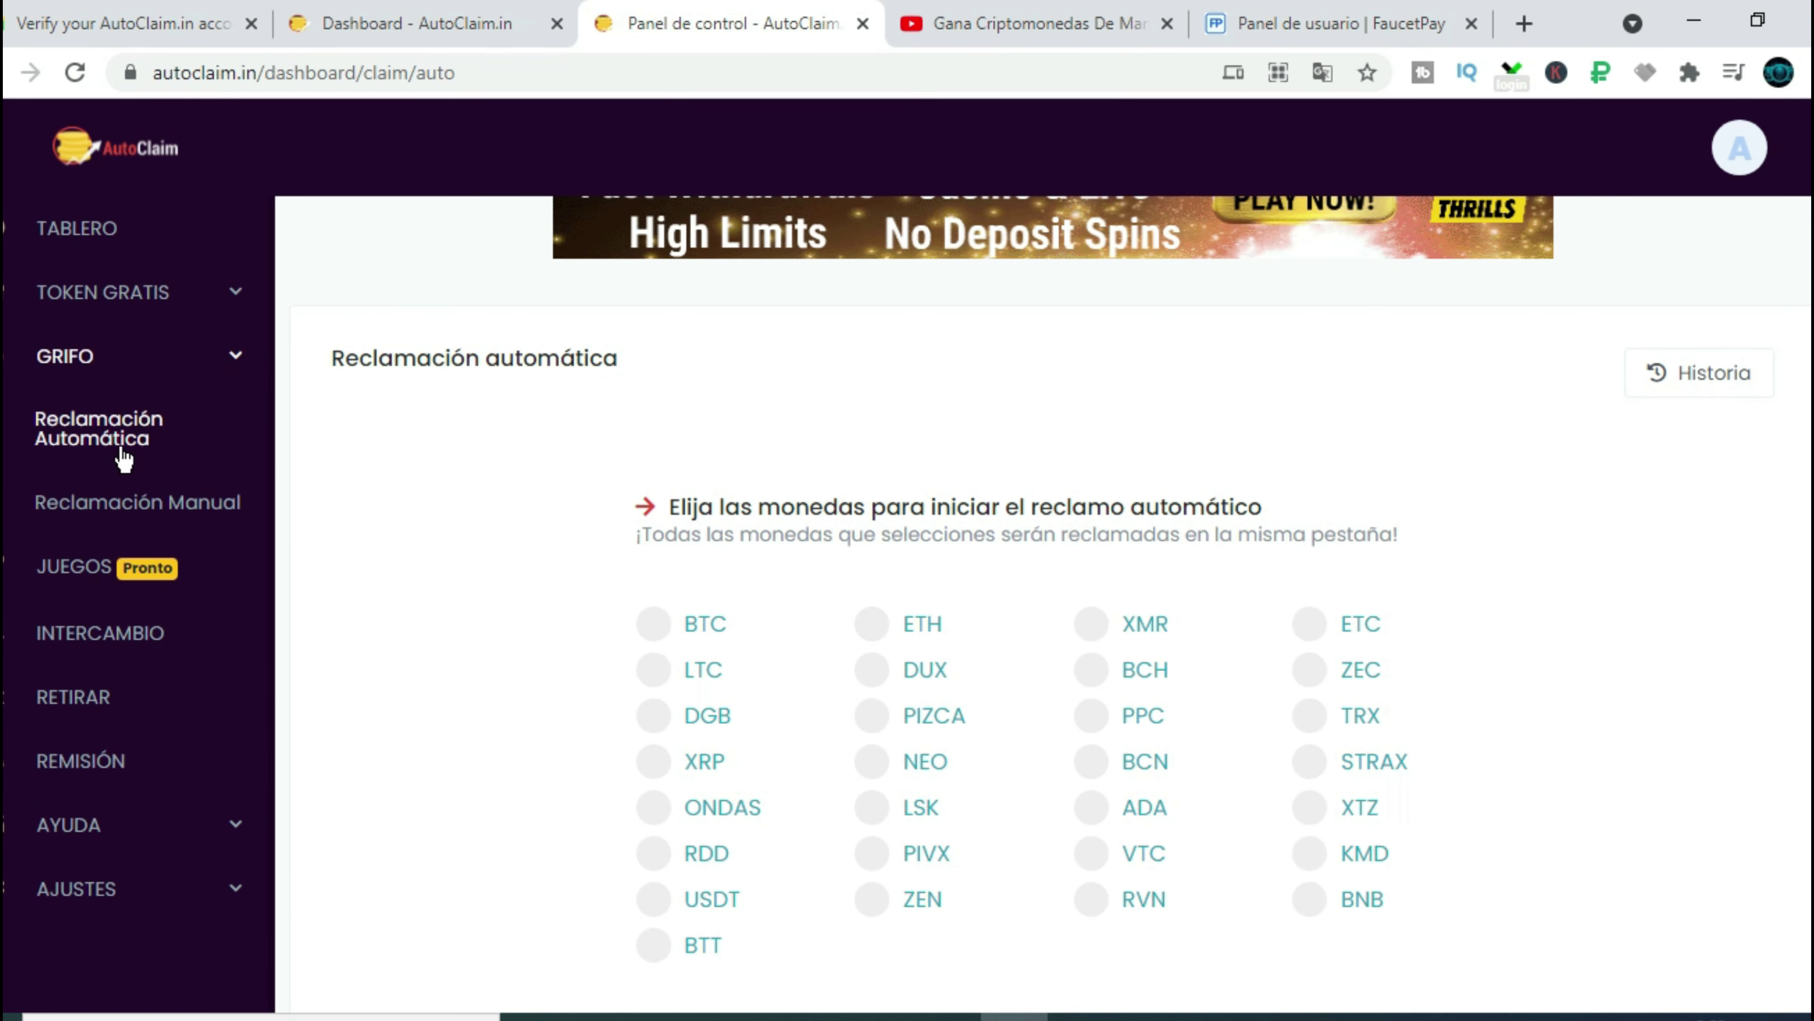
click(238, 290)
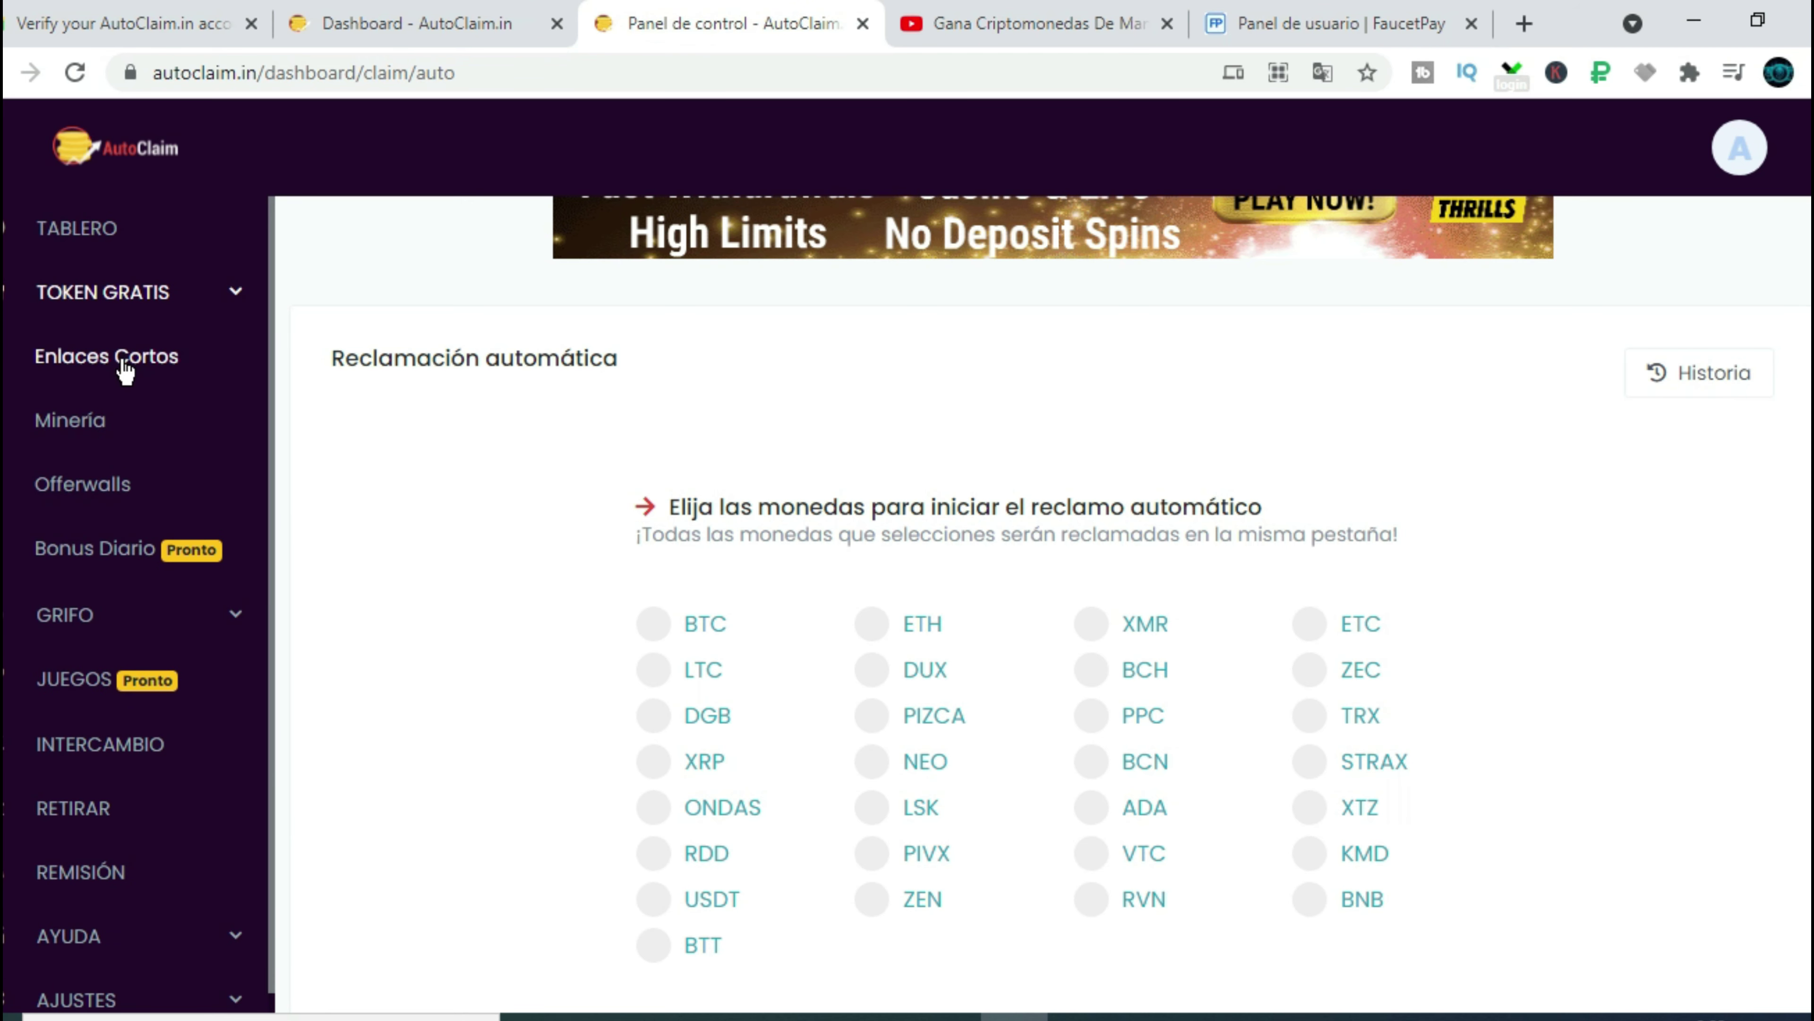
click(78, 427)
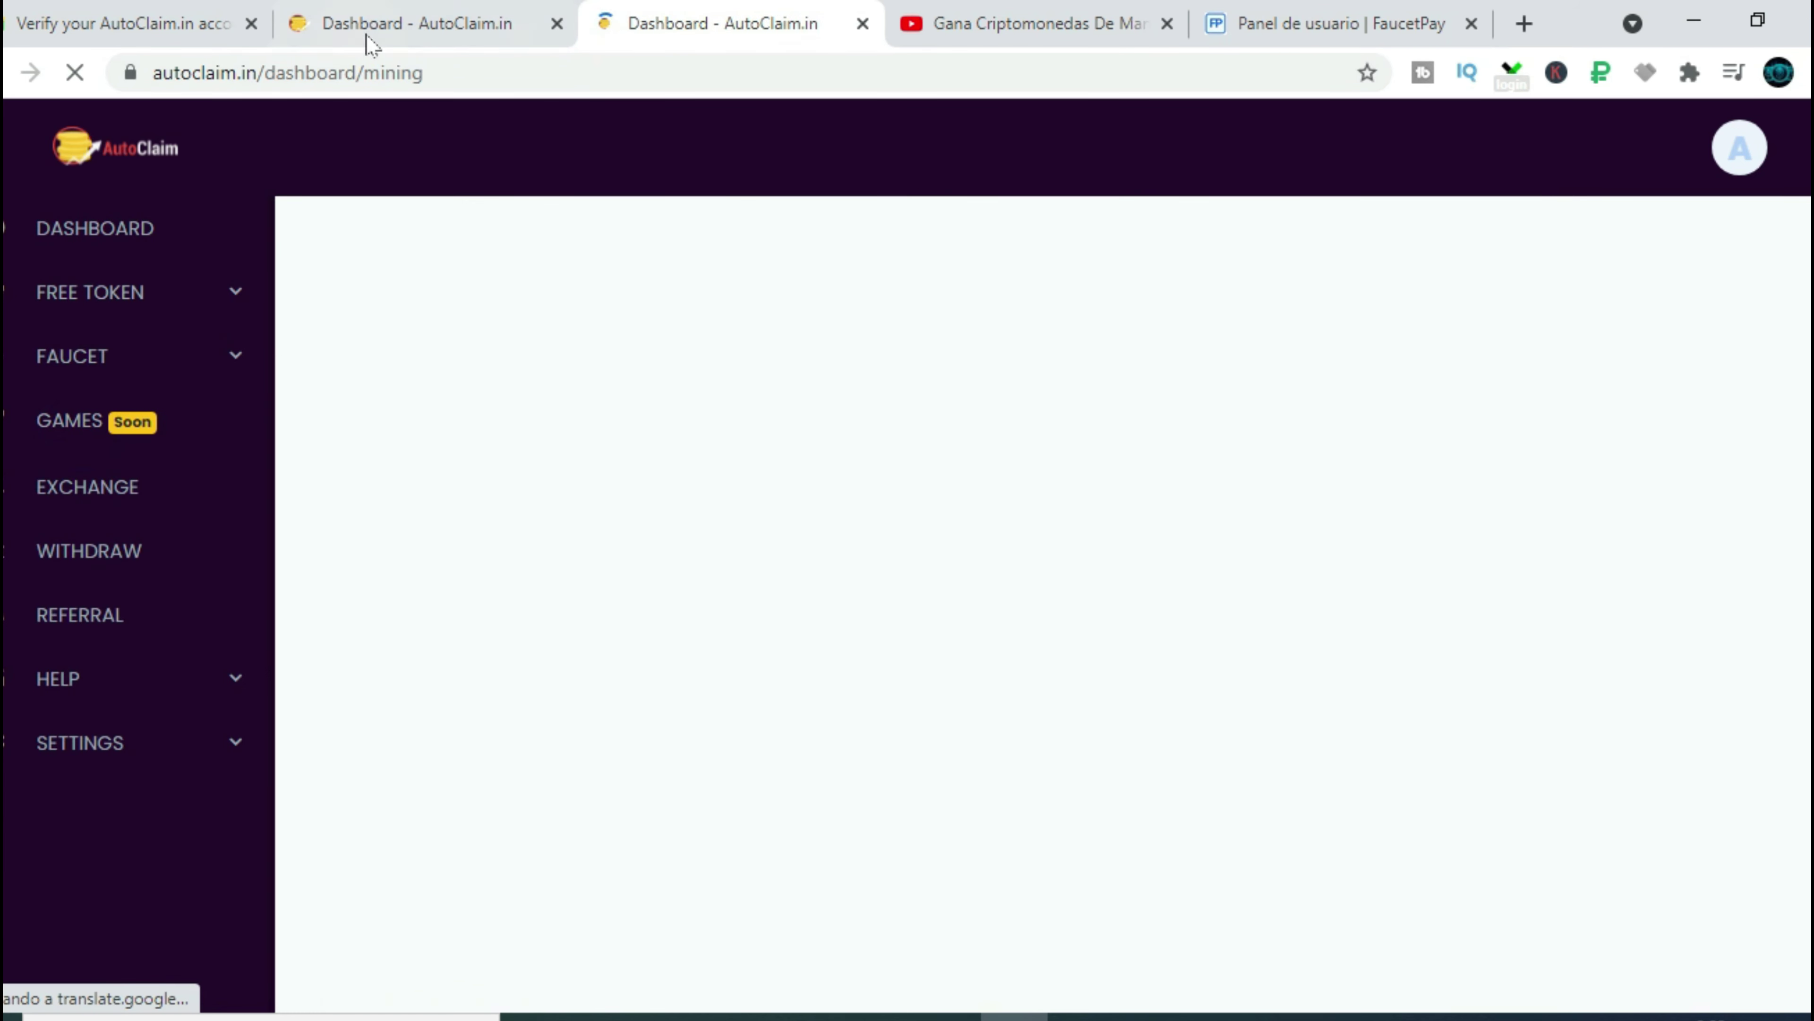
Start an automatic LTC claim in the first AutoClaim tab, paid to FaucetPay every 10 minutes with a 4x payment boost
click(422, 26)
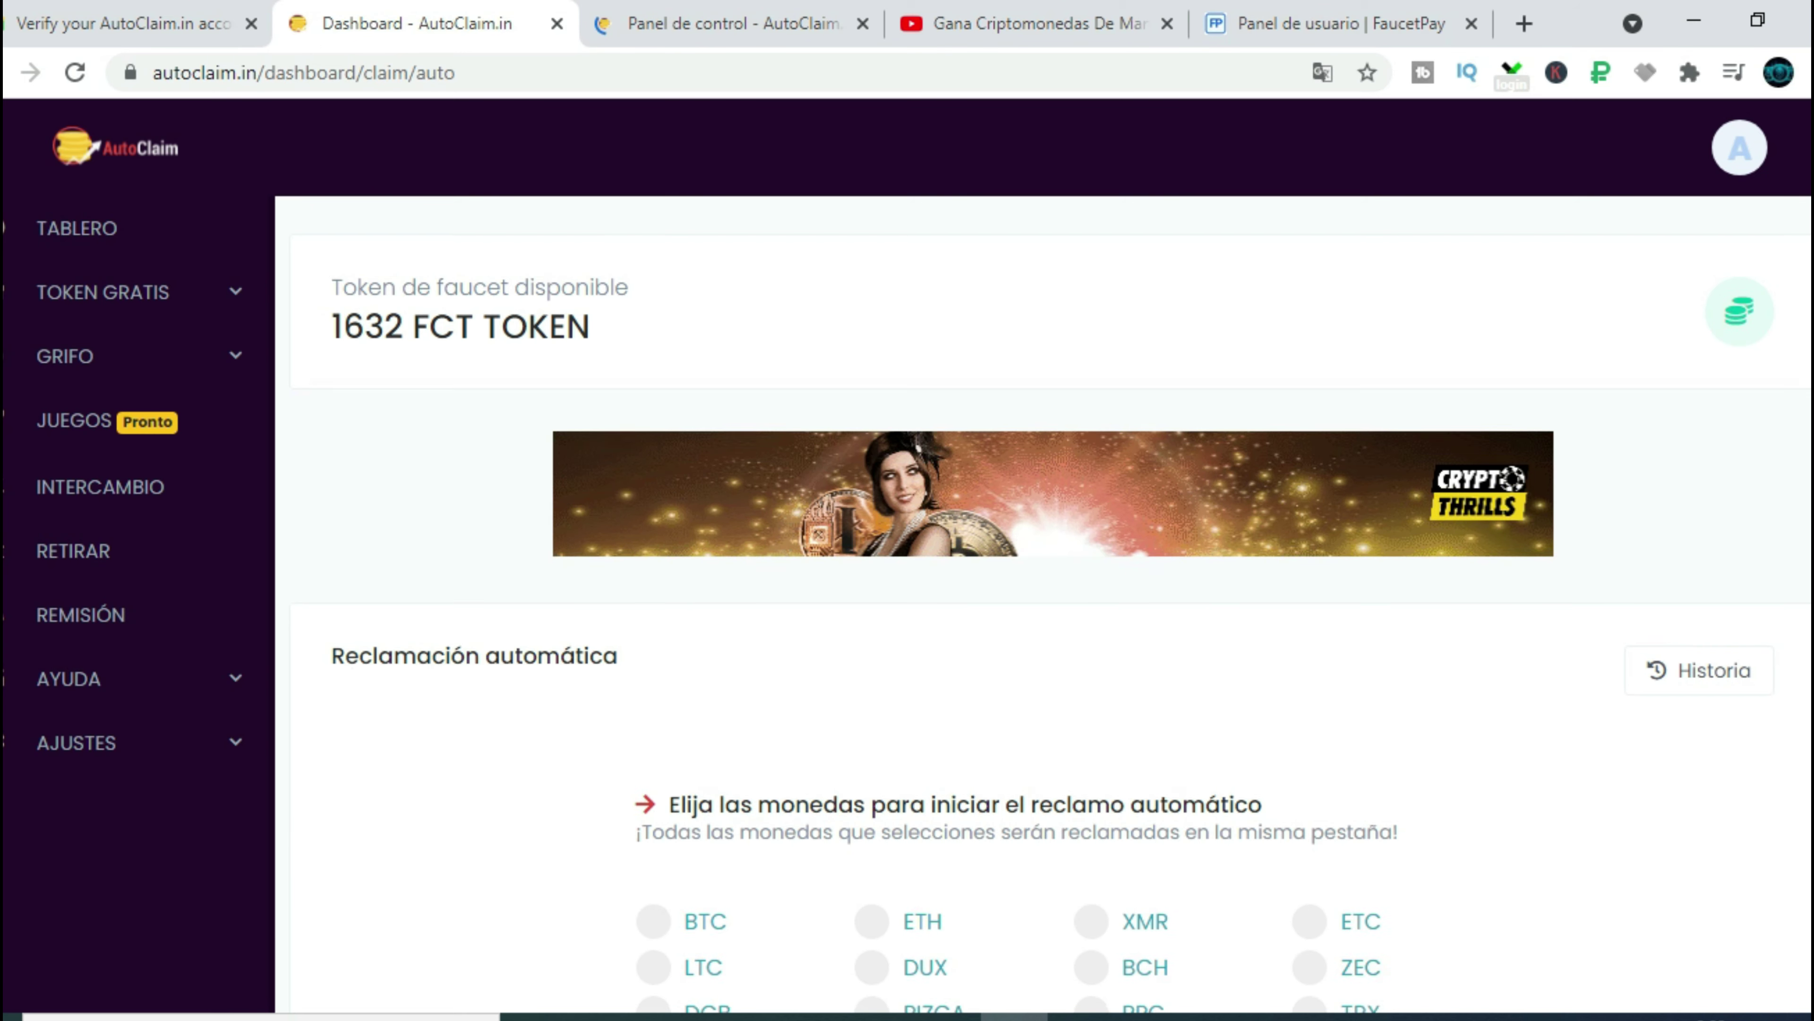
scroll(1393, 609, down, 5)
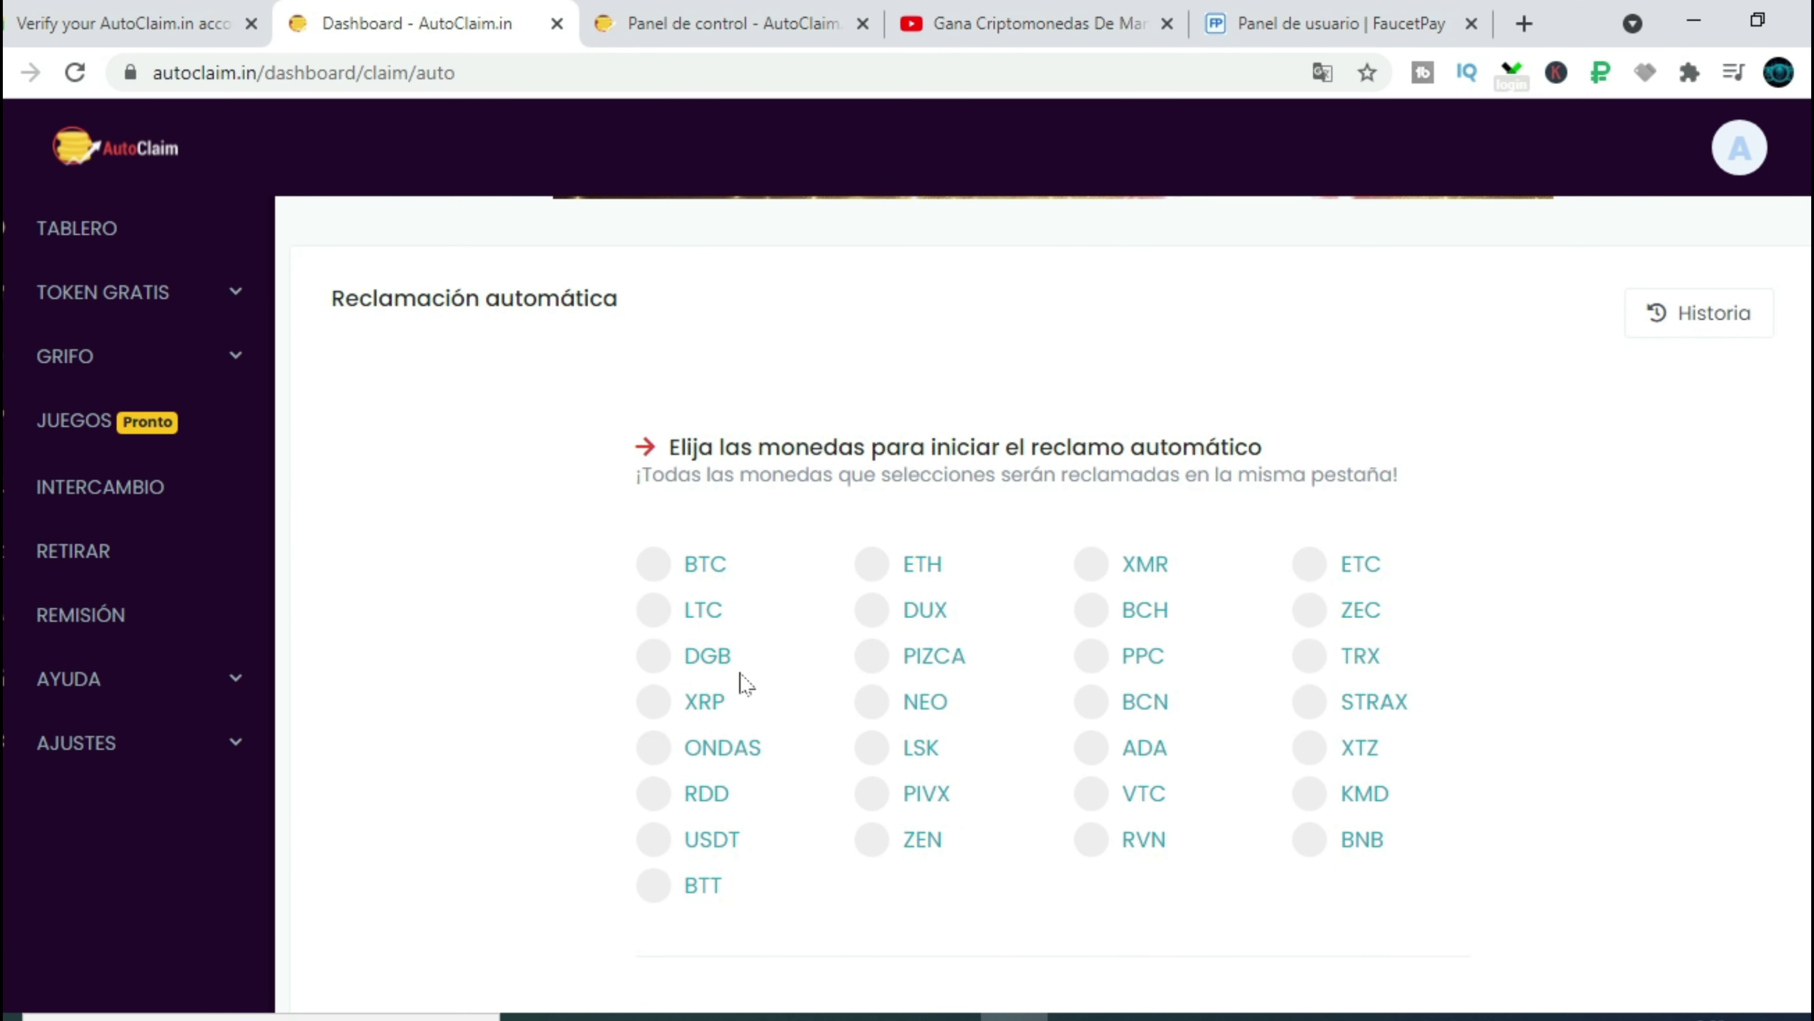
click(654, 619)
scroll(1100, 768, down, 8)
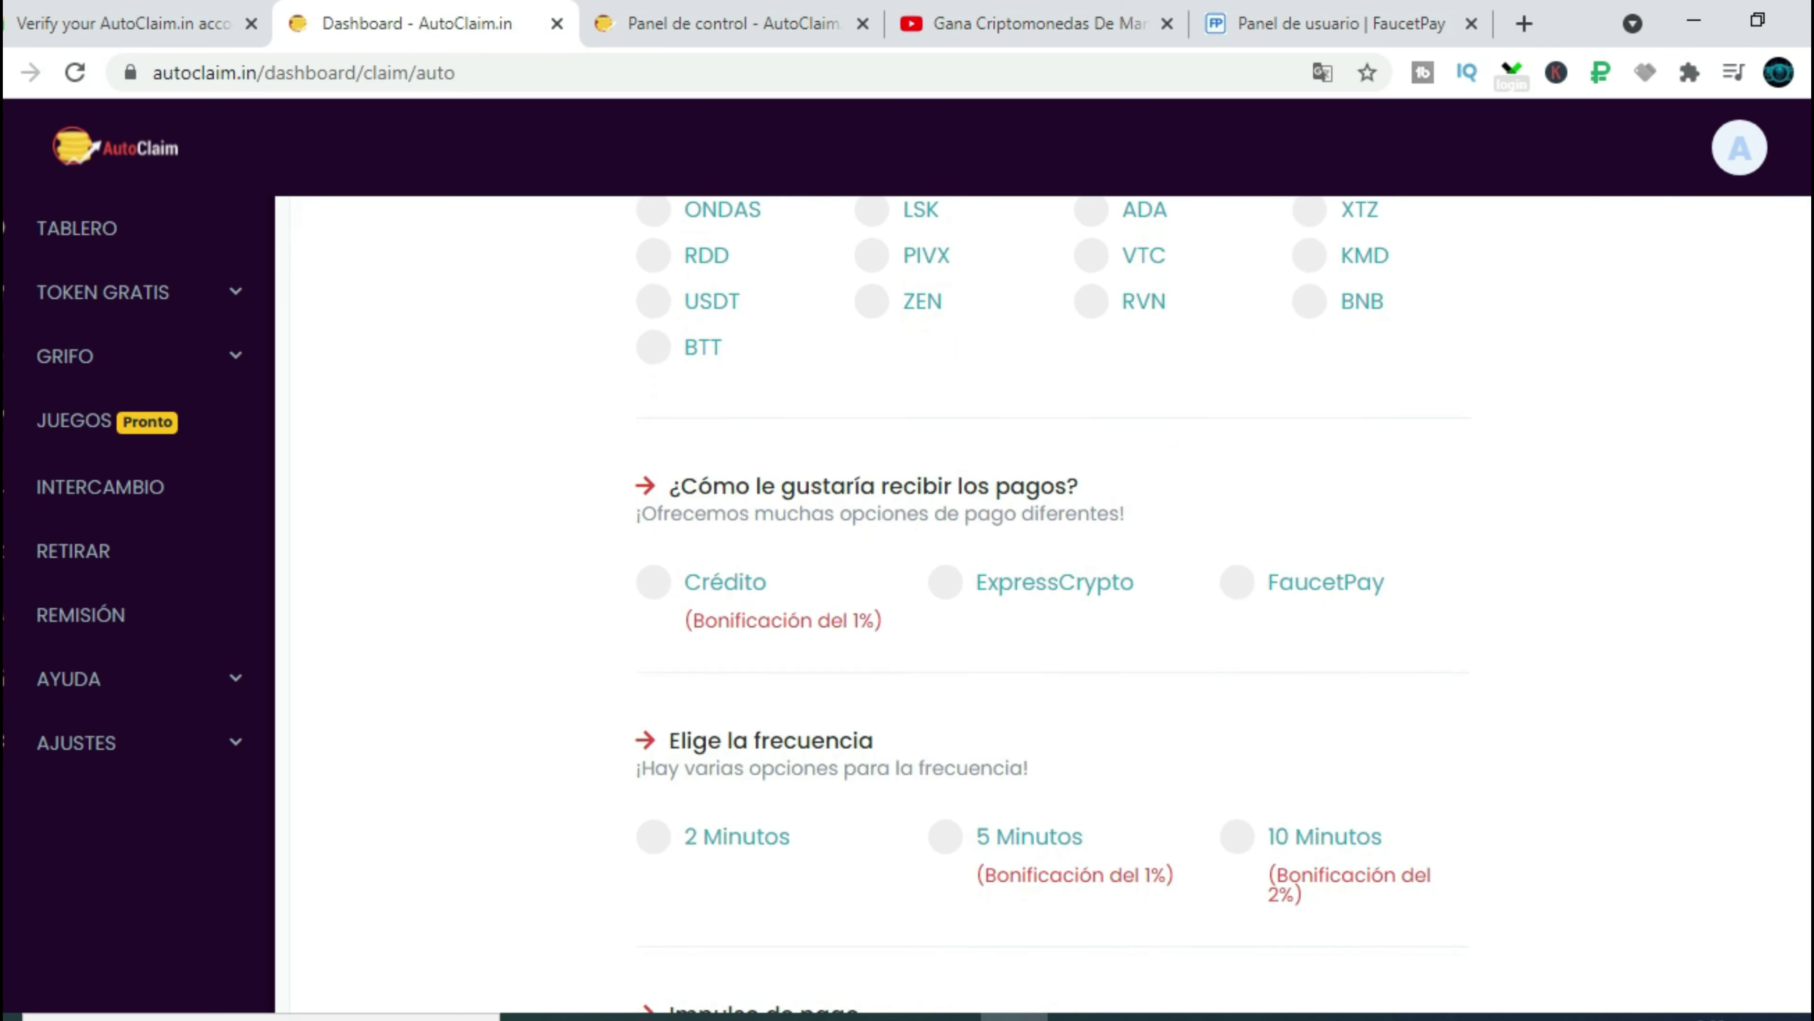
click(1235, 554)
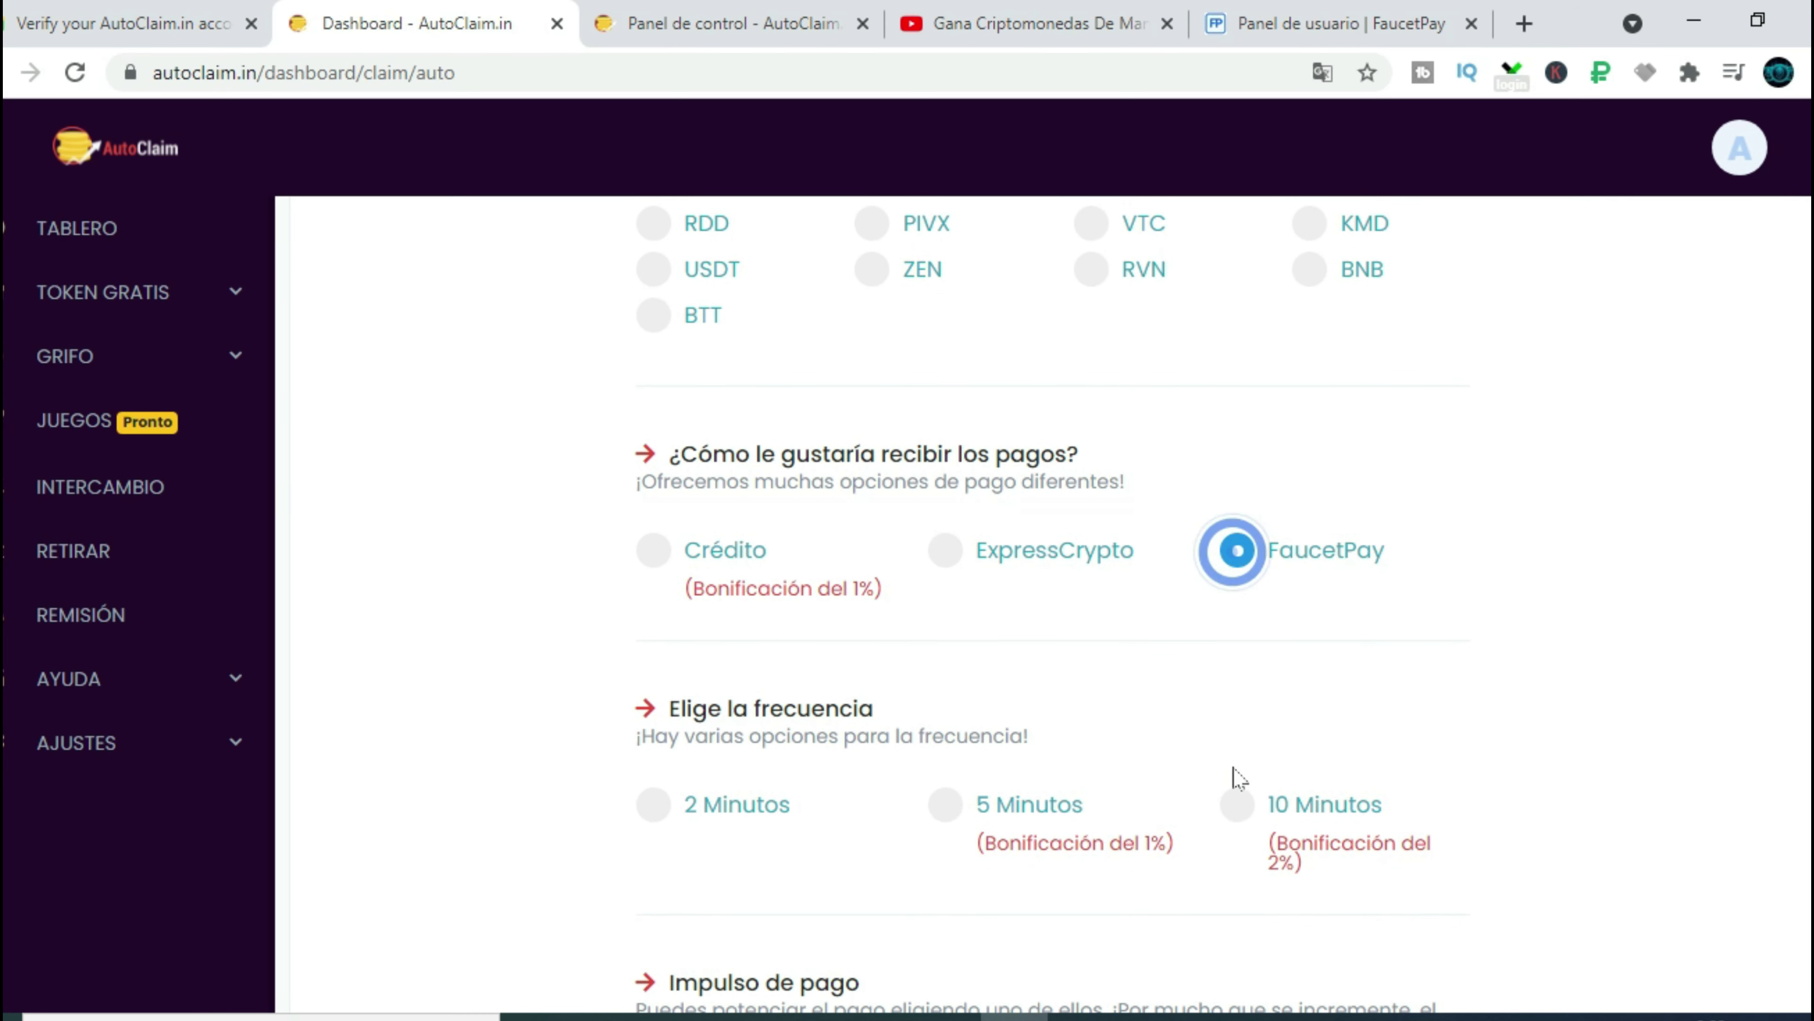
click(1244, 814)
scroll(1664, 829, down, 6)
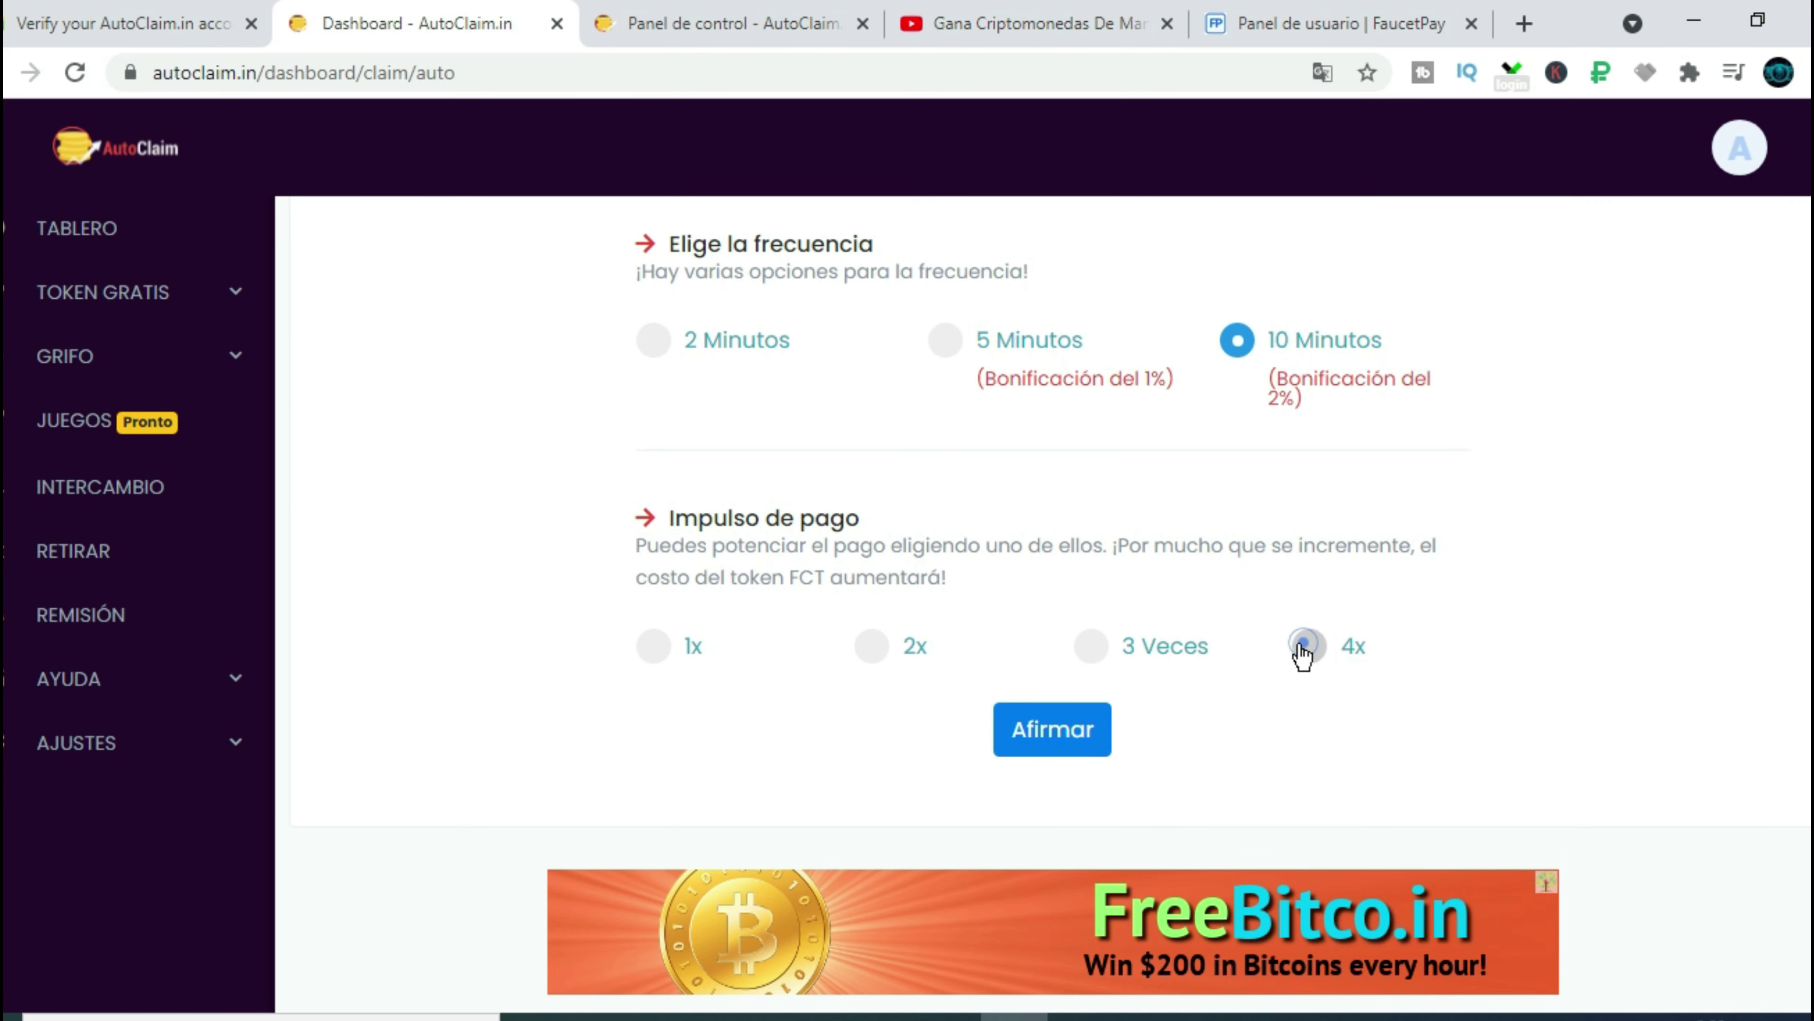
click(1308, 645)
click(1054, 917)
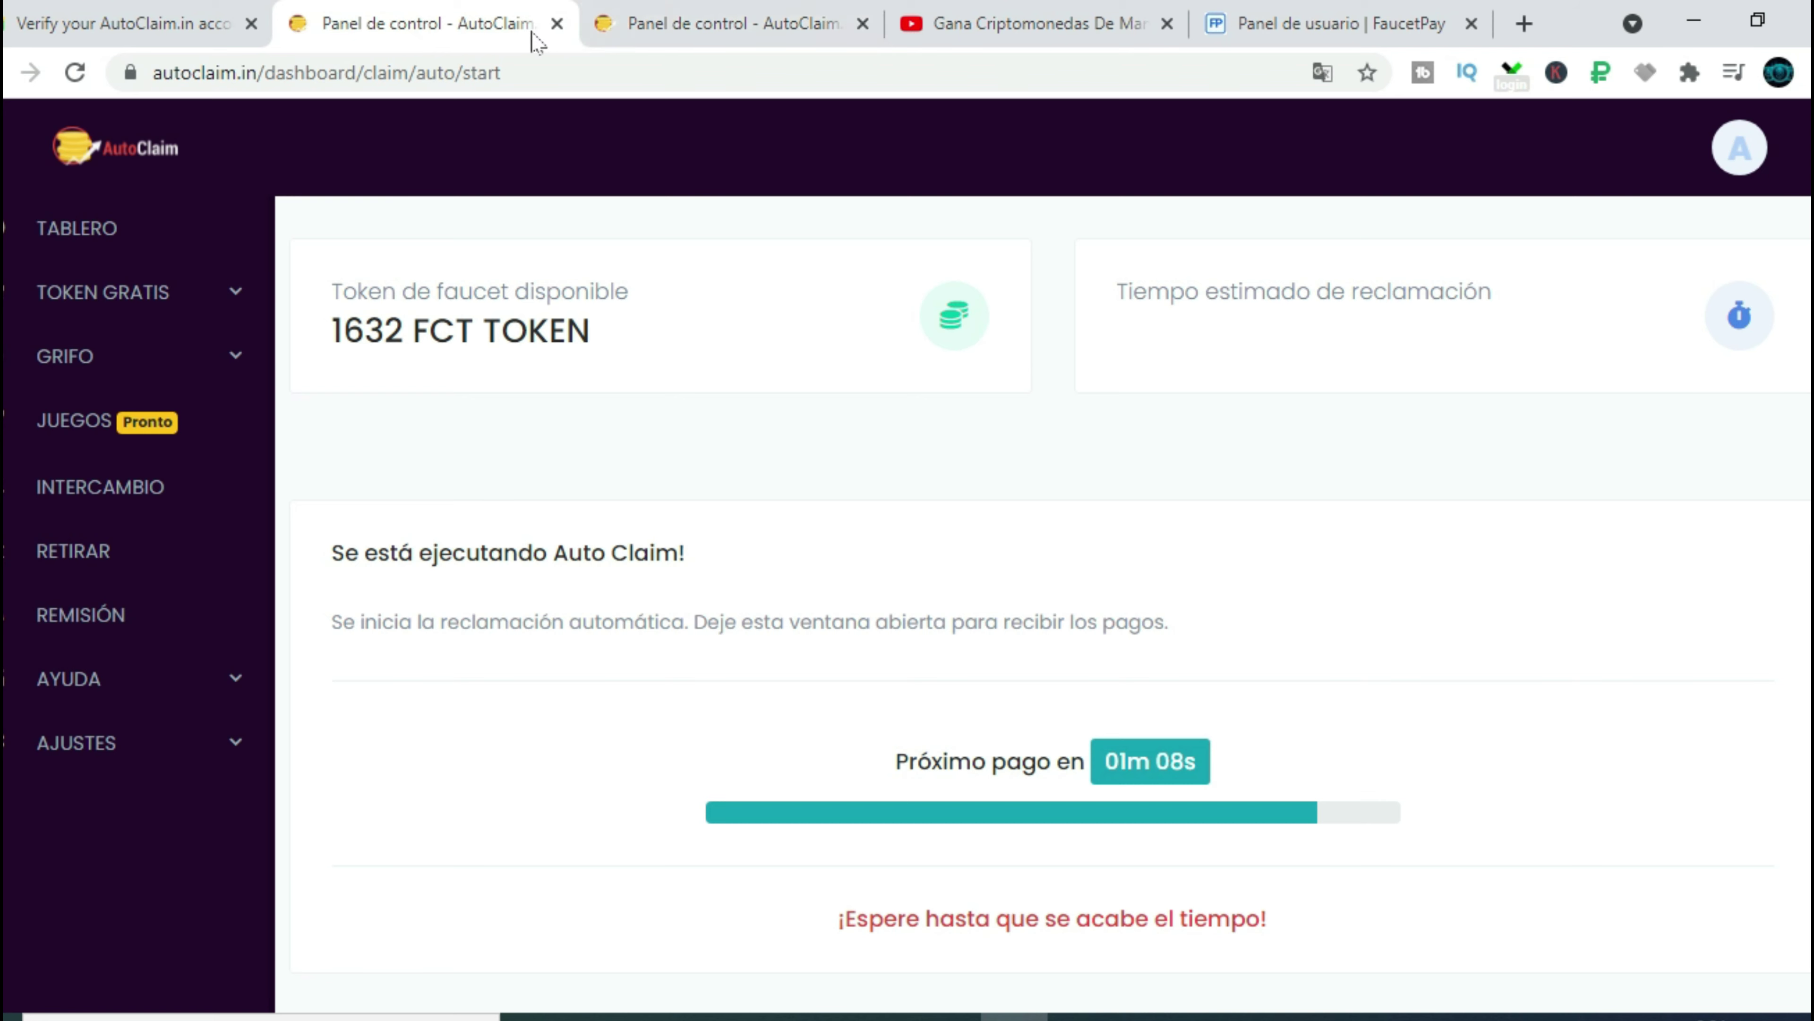
Return to the mining tab and review the browser mining section's available hashes, conversion rate and thread setting
click(659, 32)
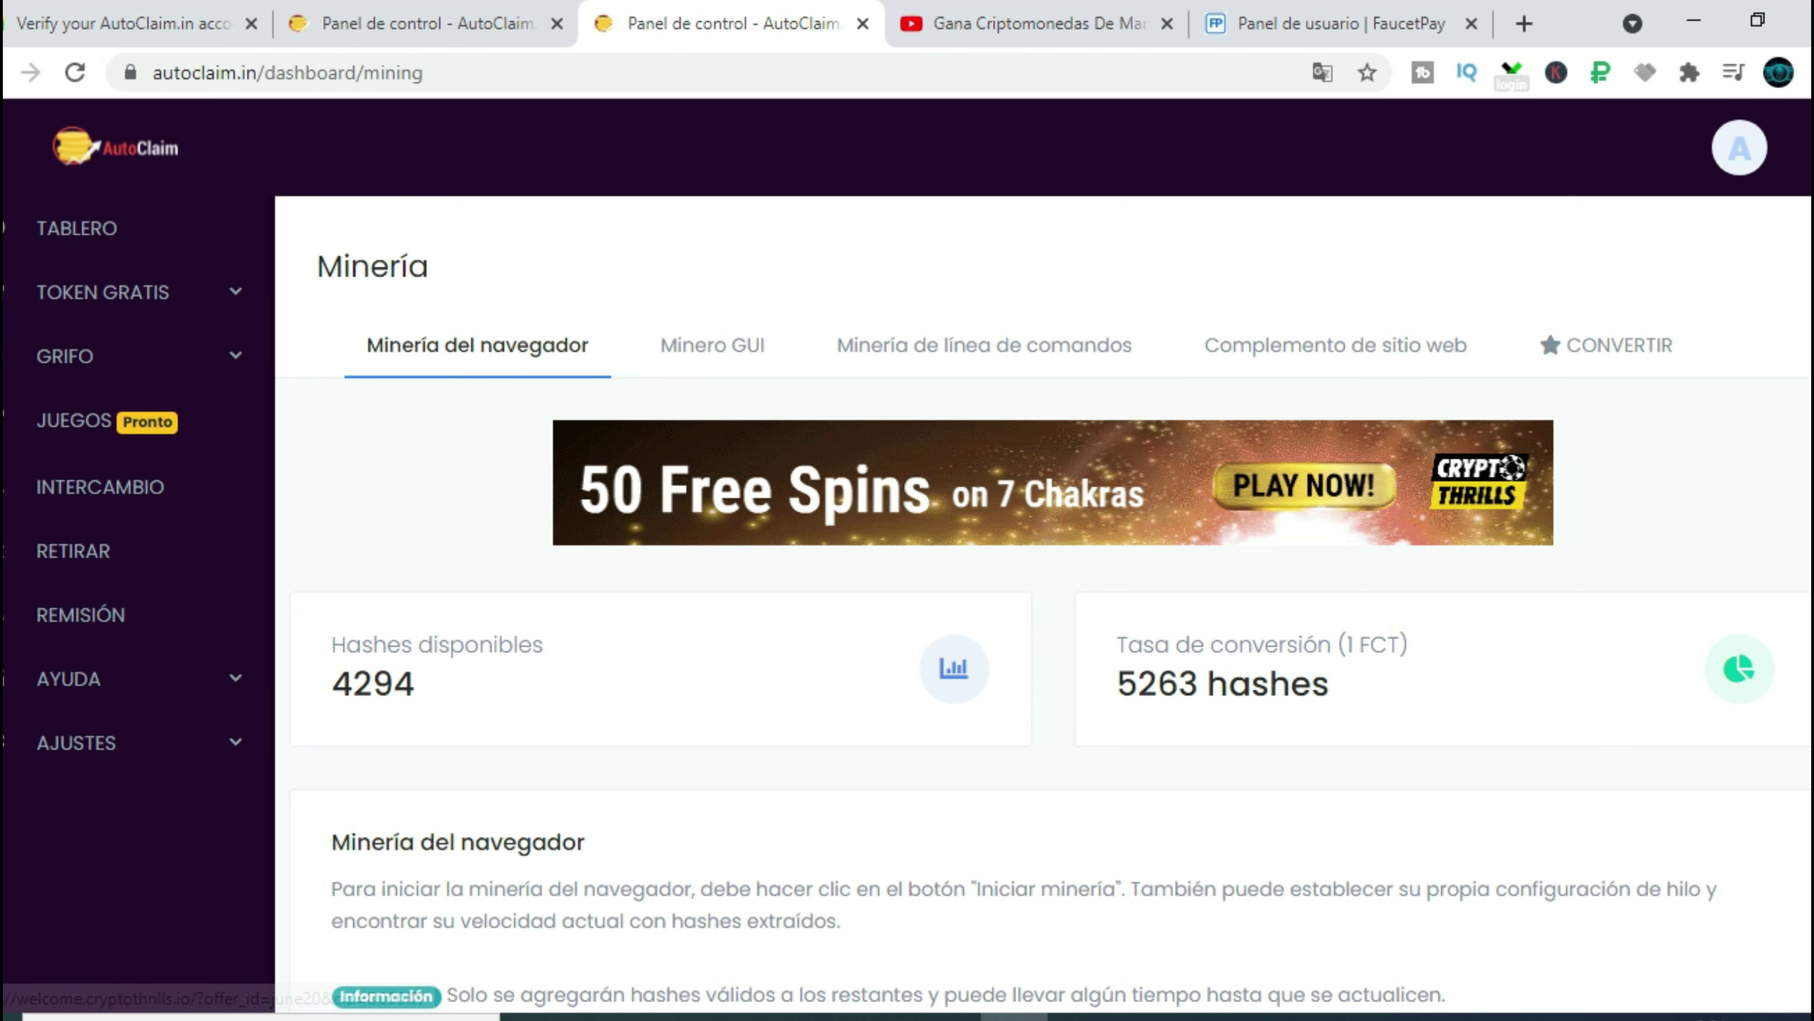
scroll(1703, 489, down, 5)
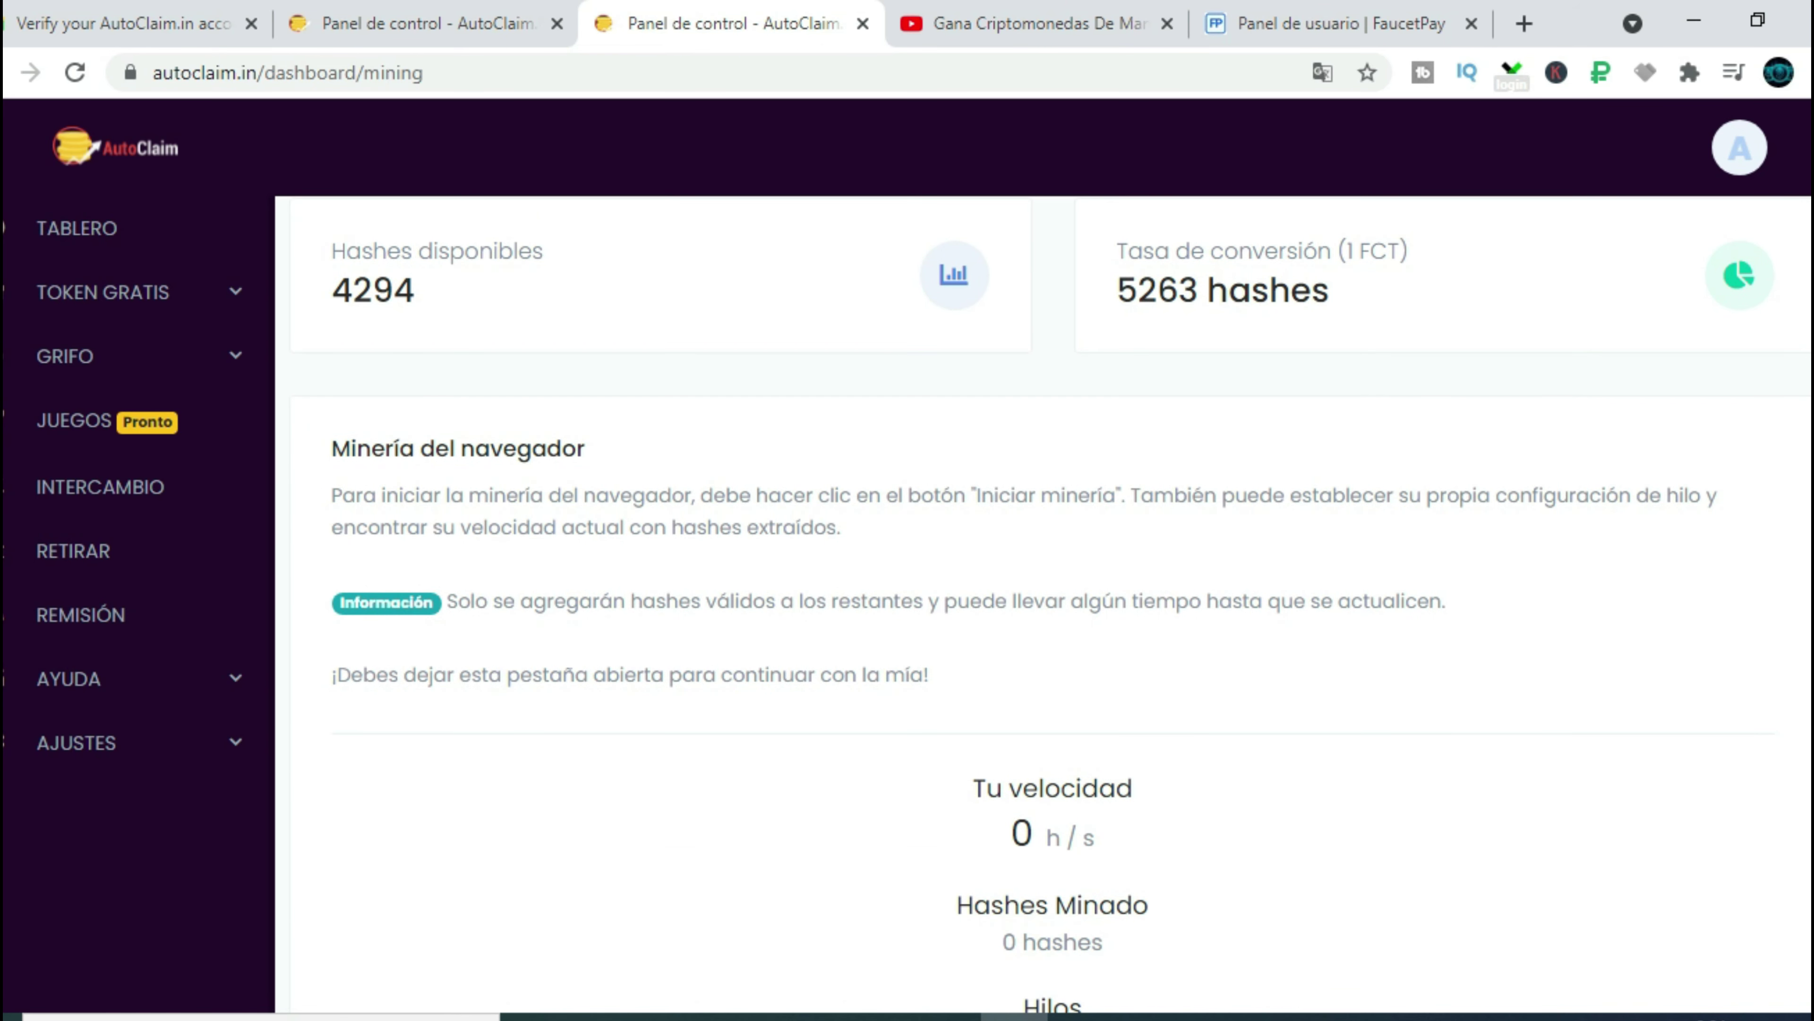
scroll(1043, 608, down, 4)
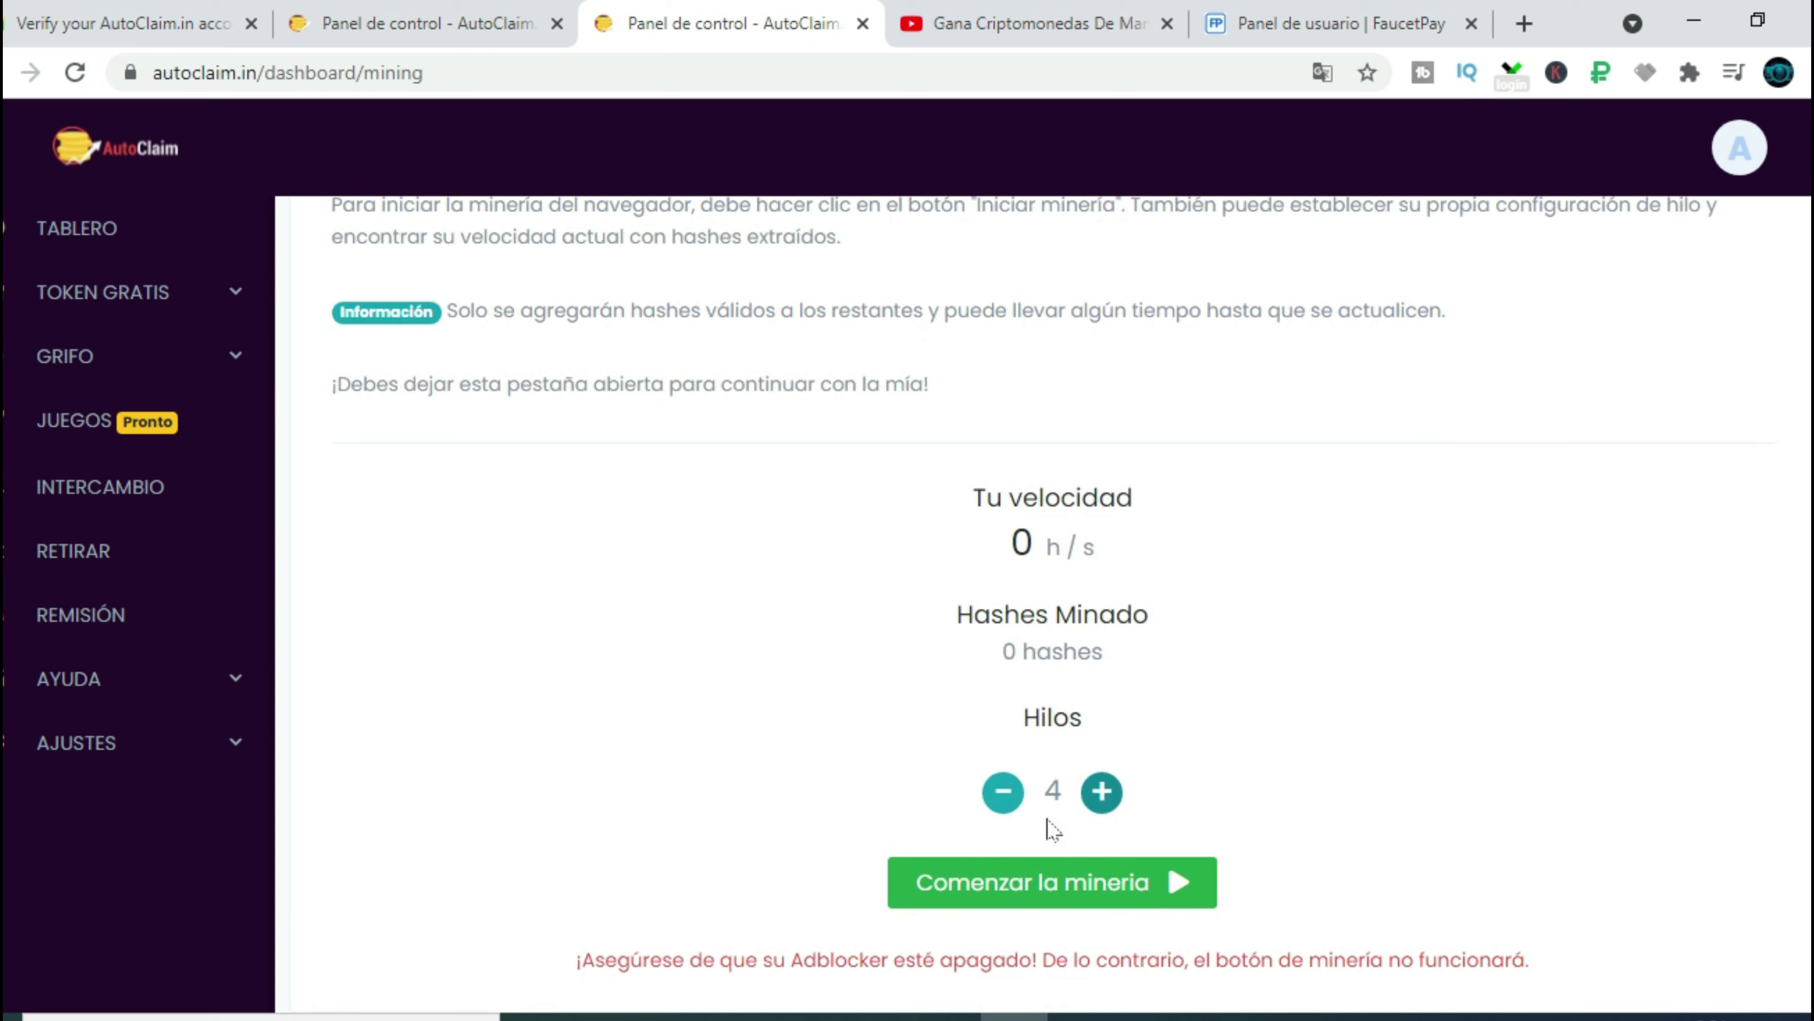
scroll(1049, 608, up, 10)
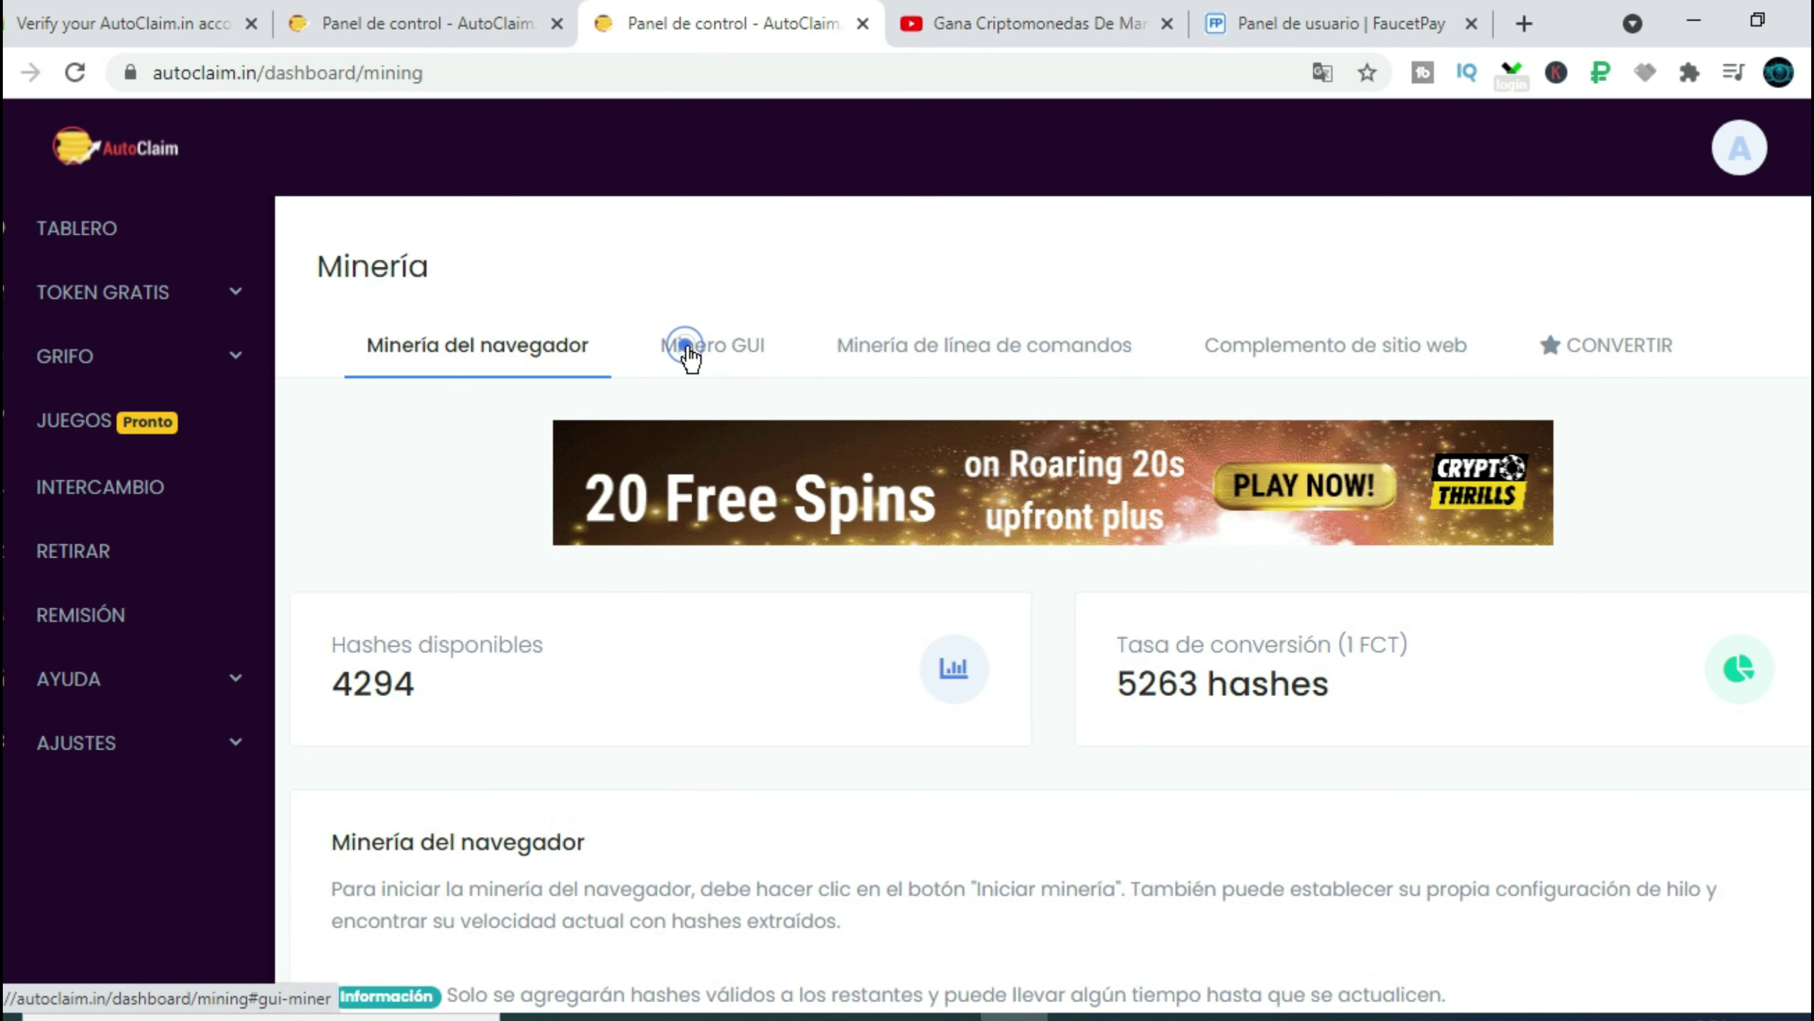
Open the GUI miner section and examine its instructions, download option, program preview and antivirus notice
click(688, 357)
scroll(1050, 608, down, 10)
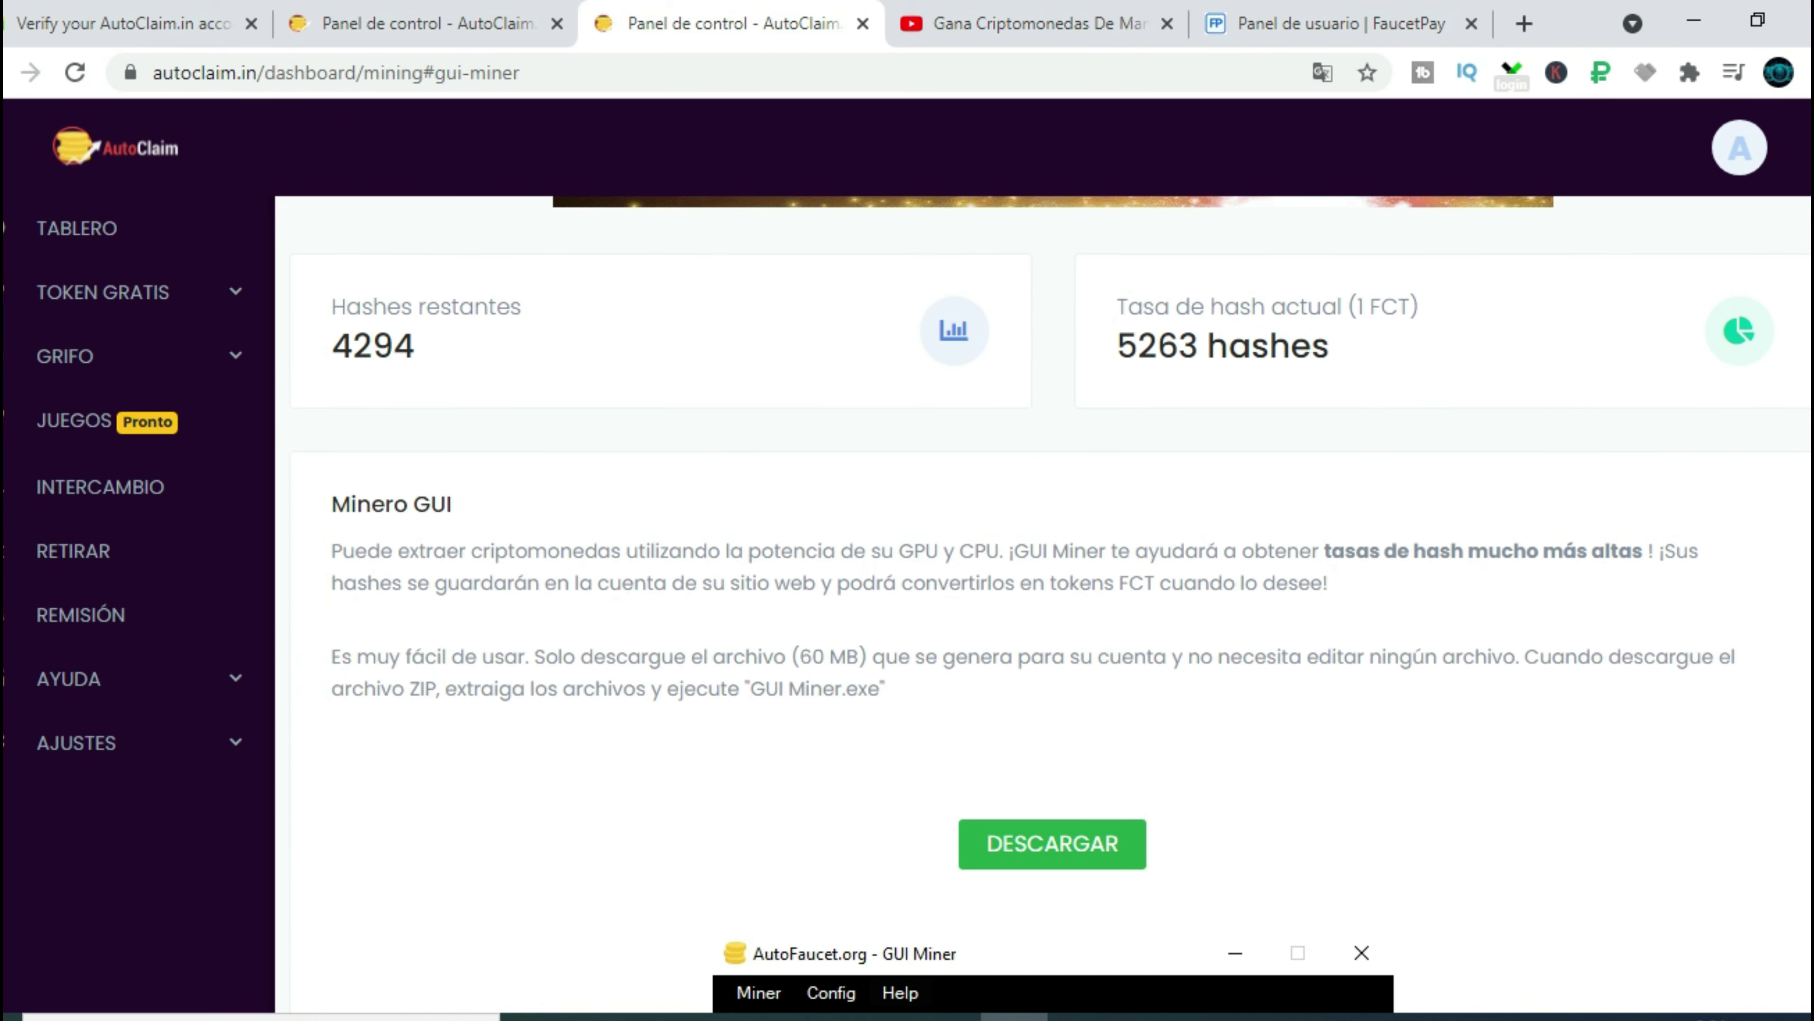
scroll(1050, 608, up, 3)
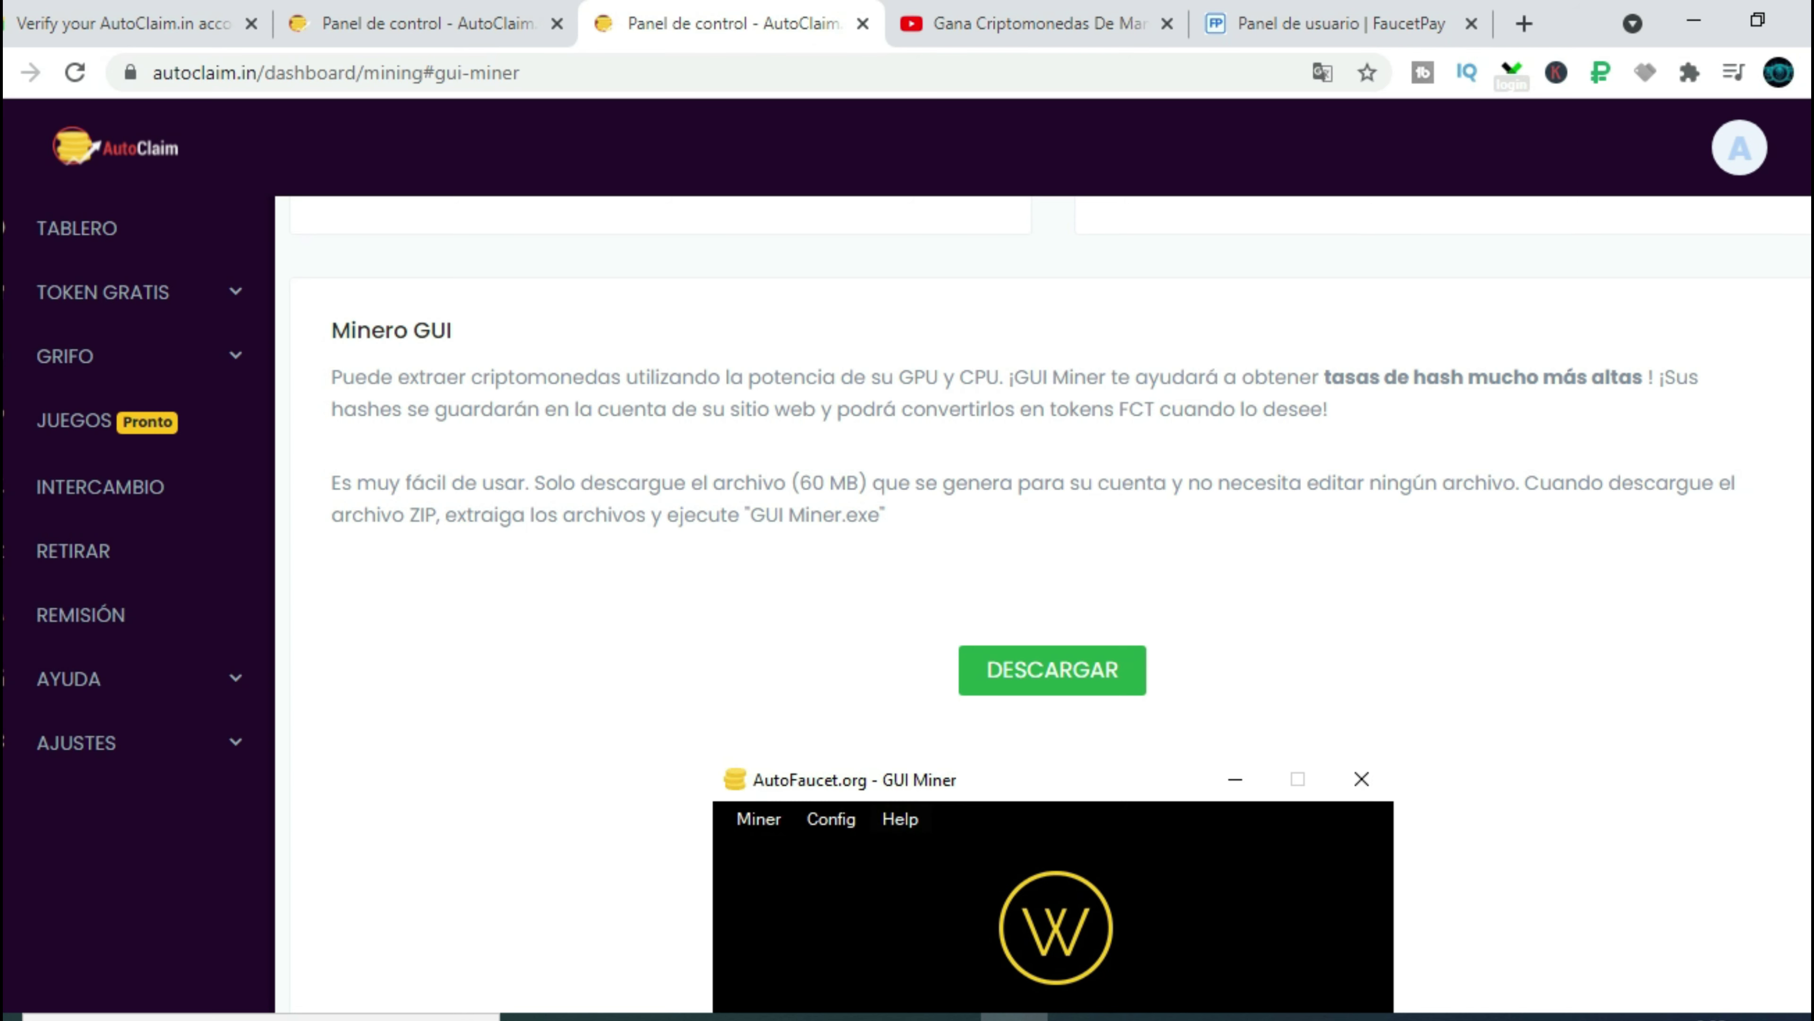
scroll(1050, 607, down, 4)
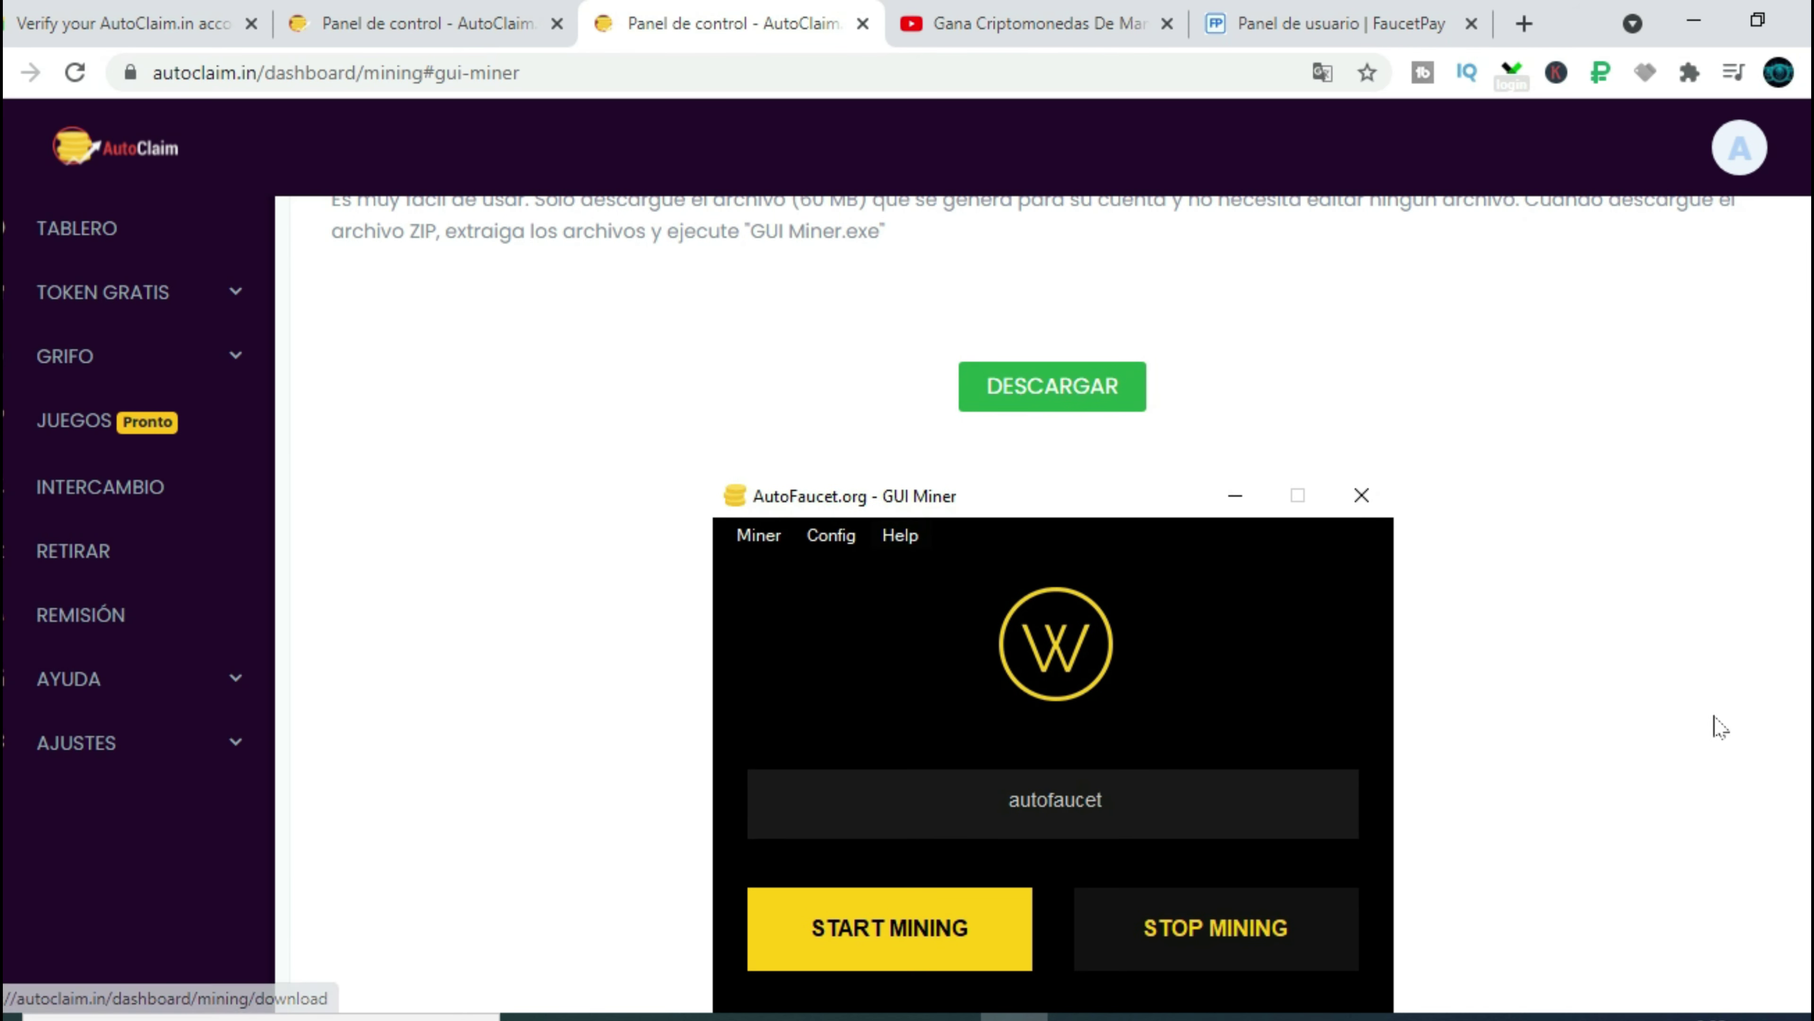
scroll(1720, 725, down, 5)
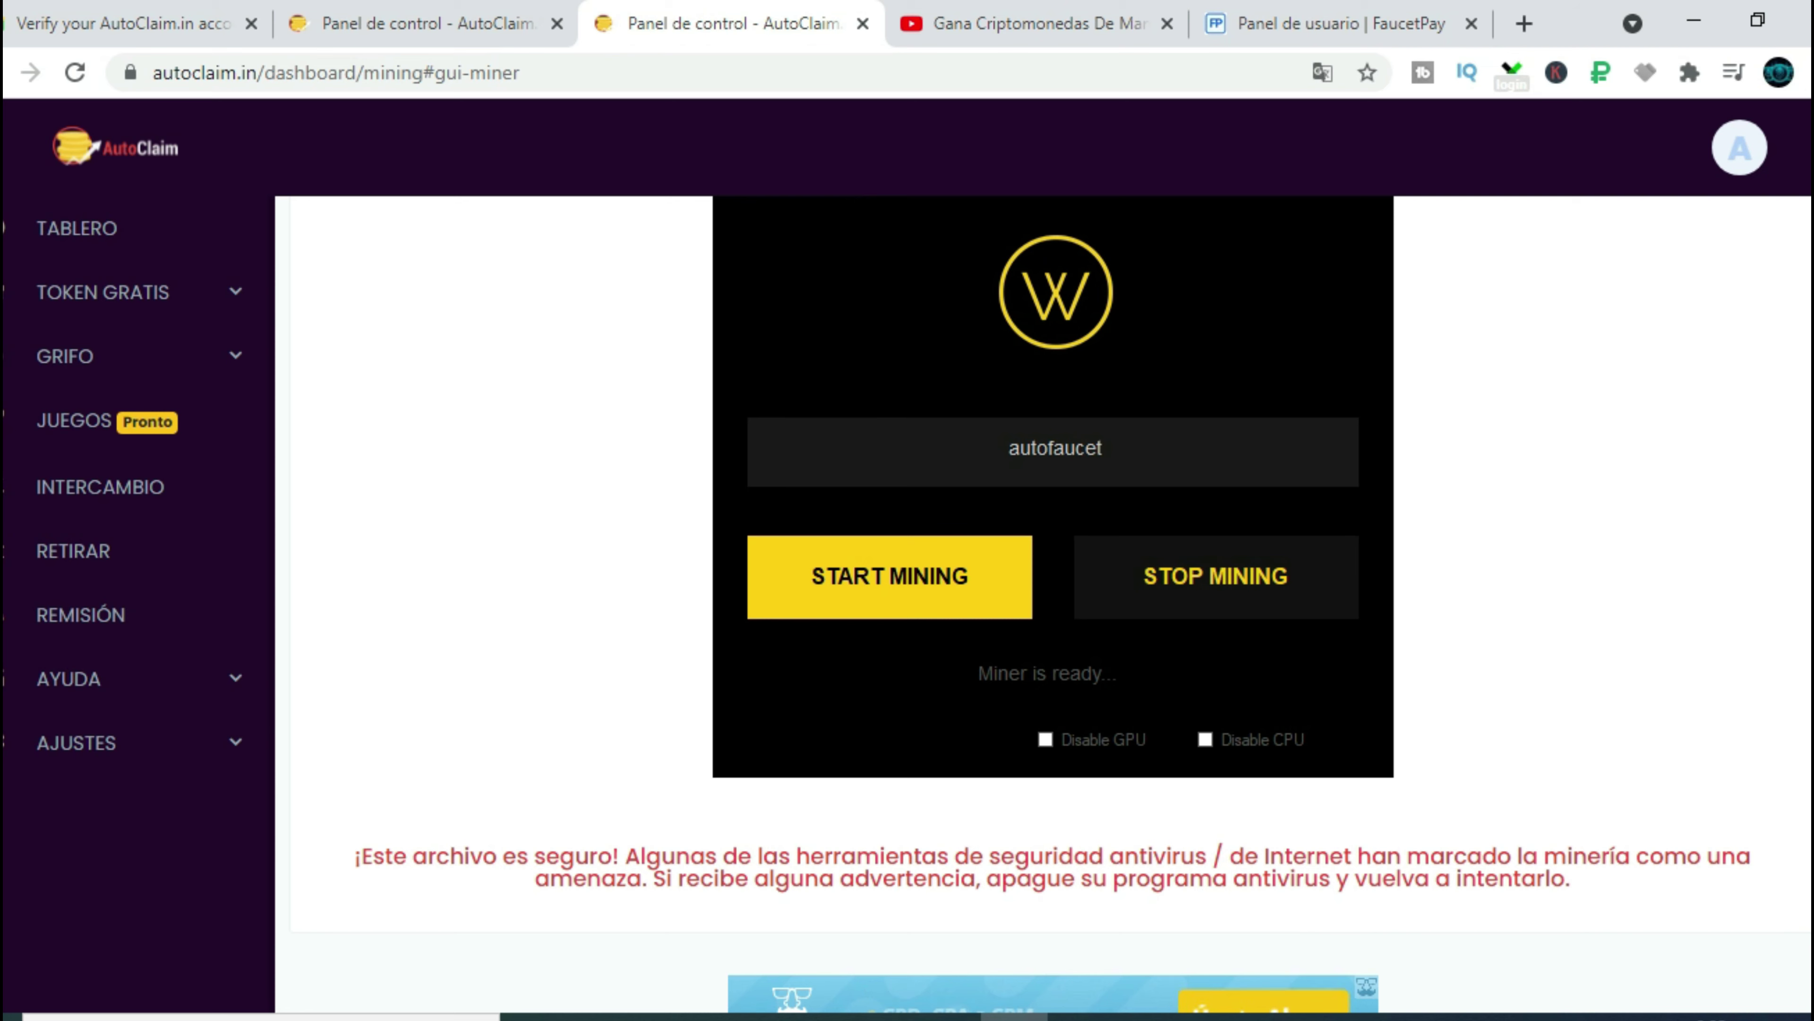
scroll(1385, 529, up, 4)
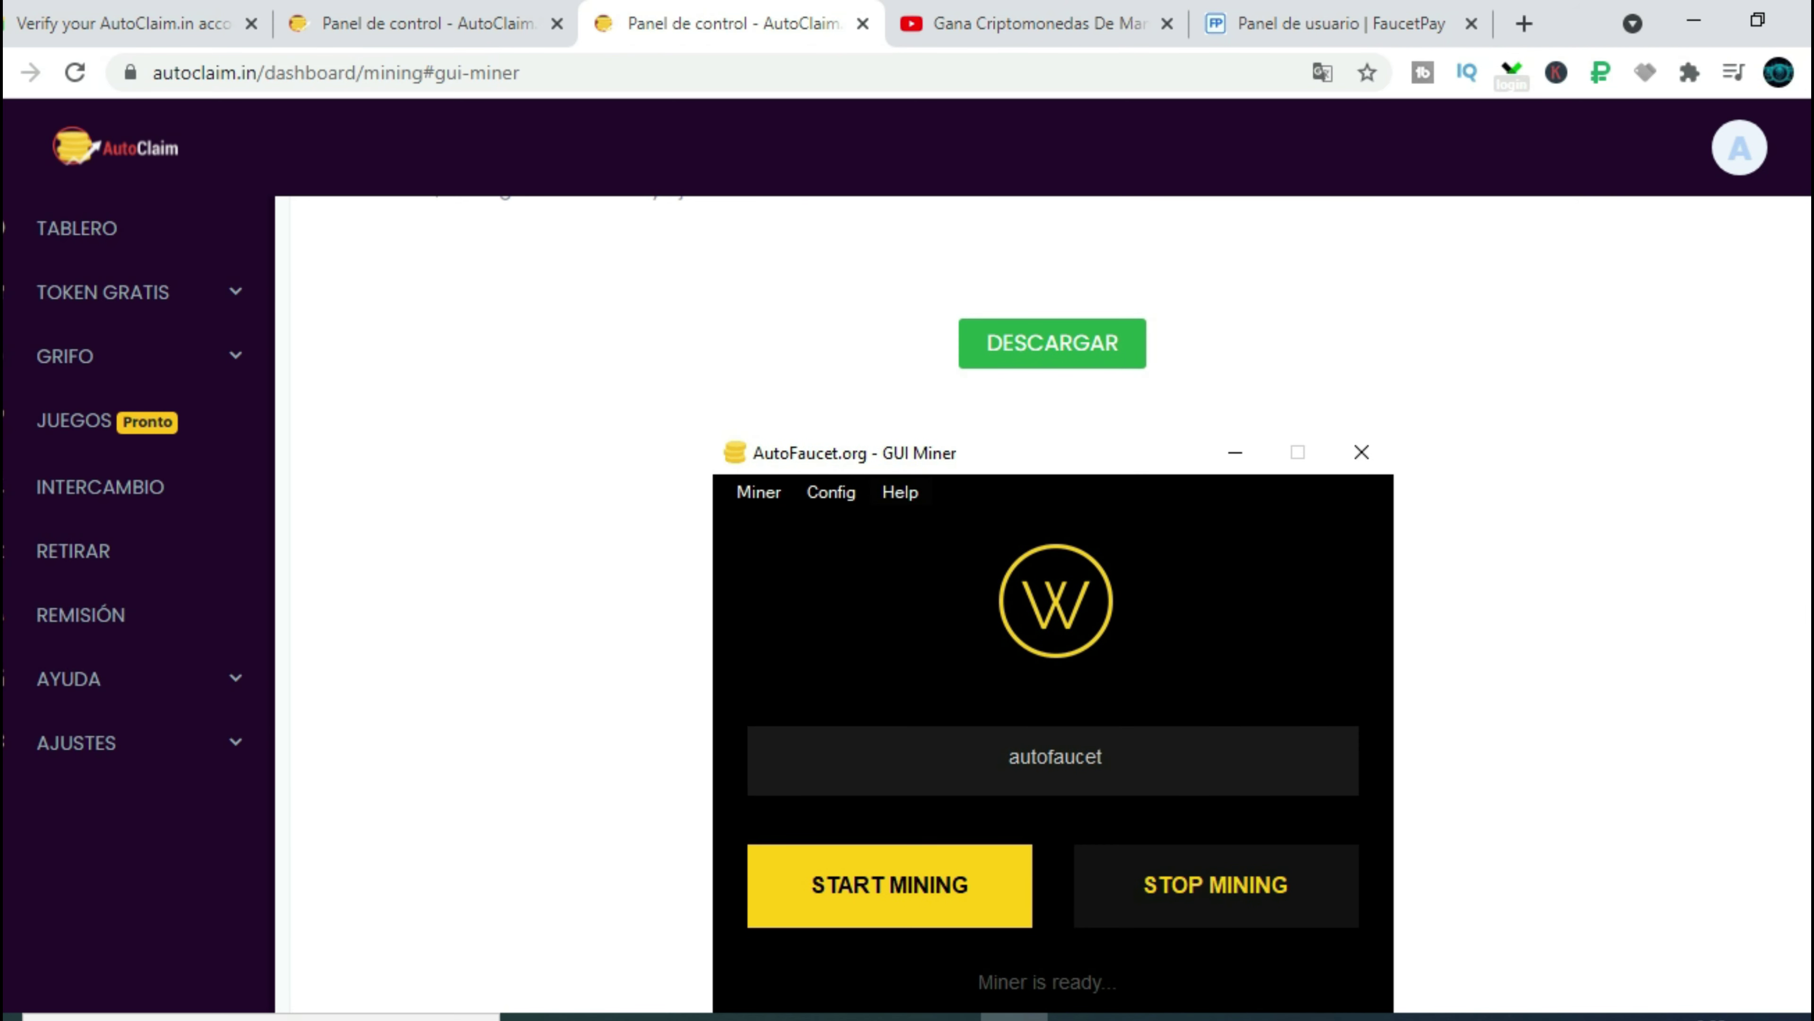
scroll(1282, 510, down, 5)
scroll(1282, 510, up, 6)
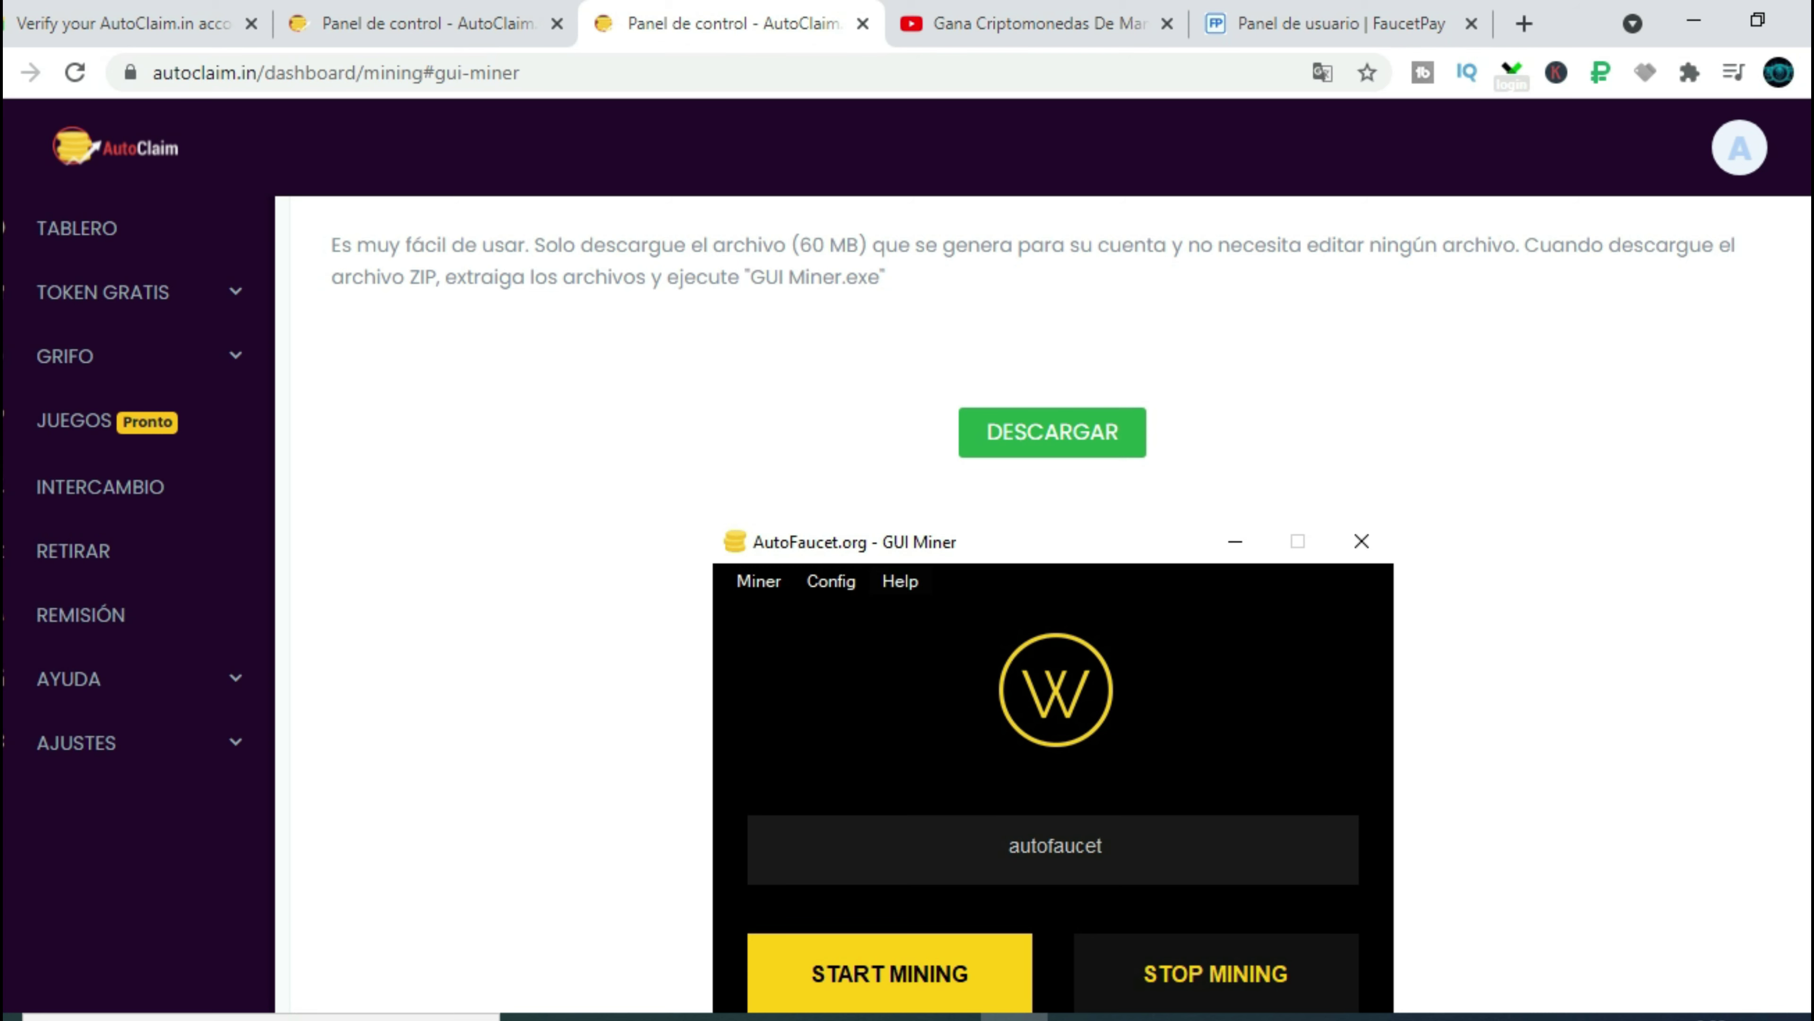
scroll(1052, 604, down, 4)
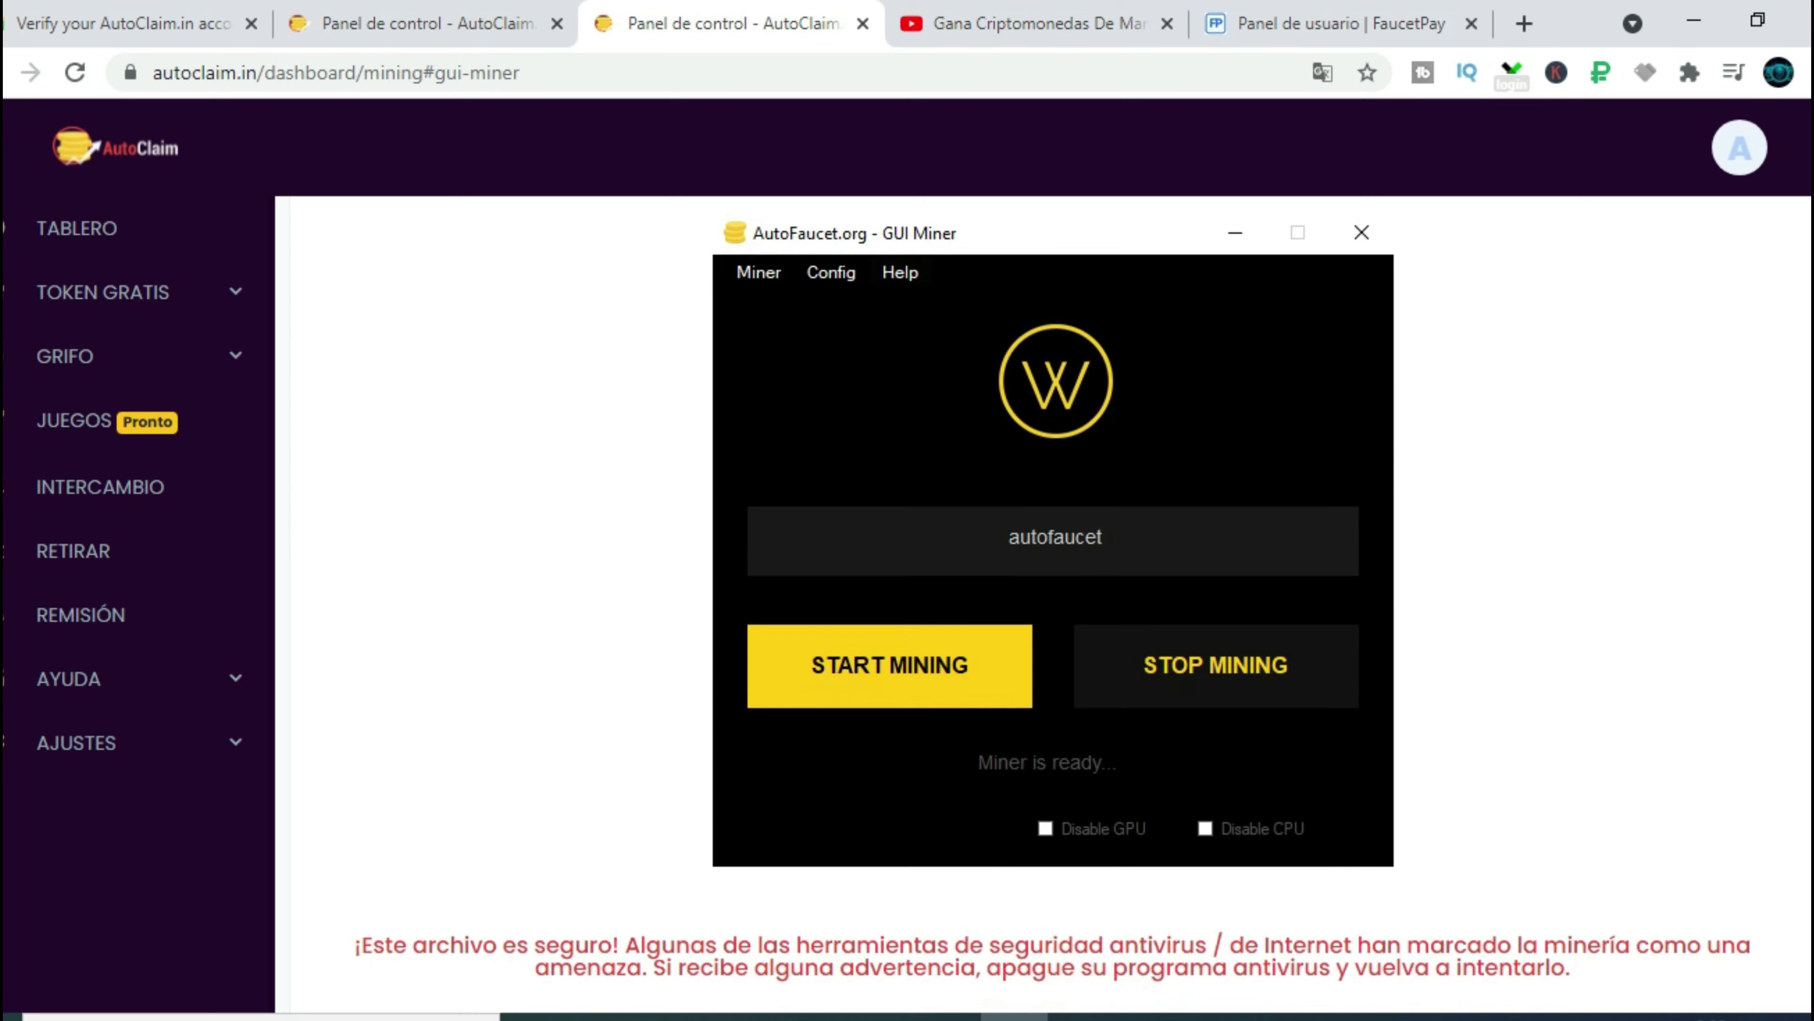
scroll(1433, 470, up, 4)
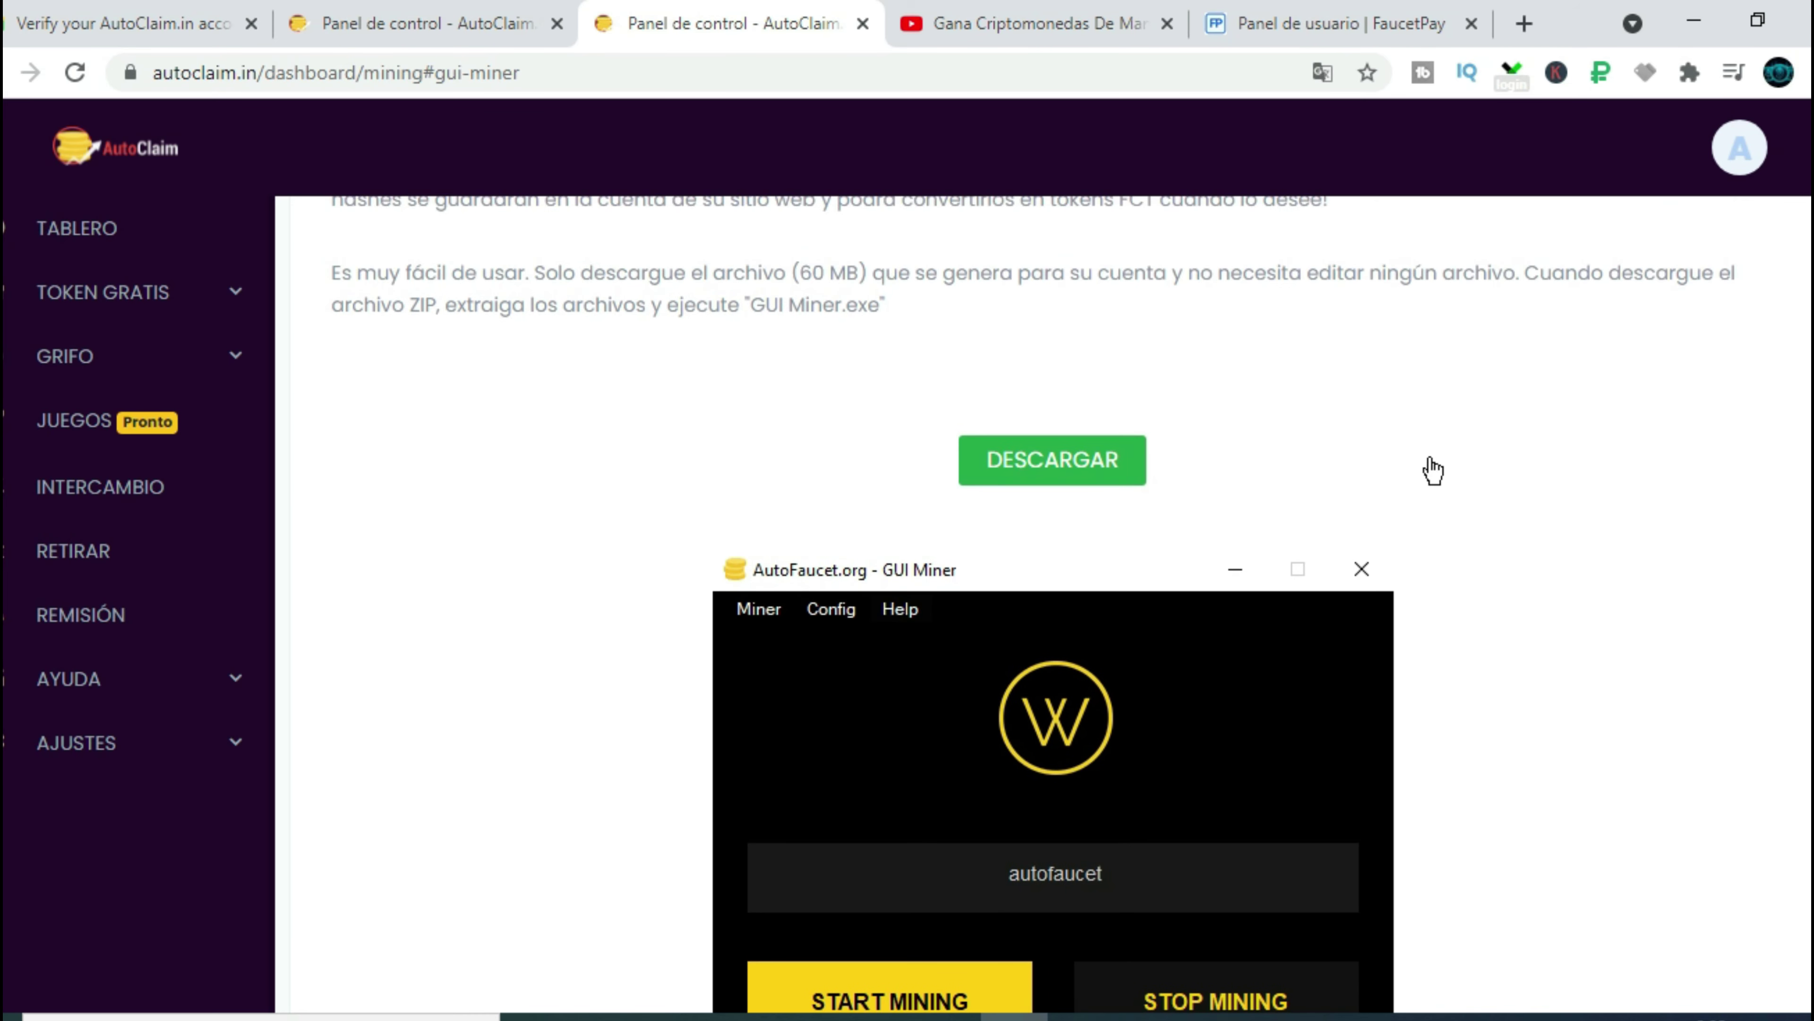
scroll(1052, 604, down, 5)
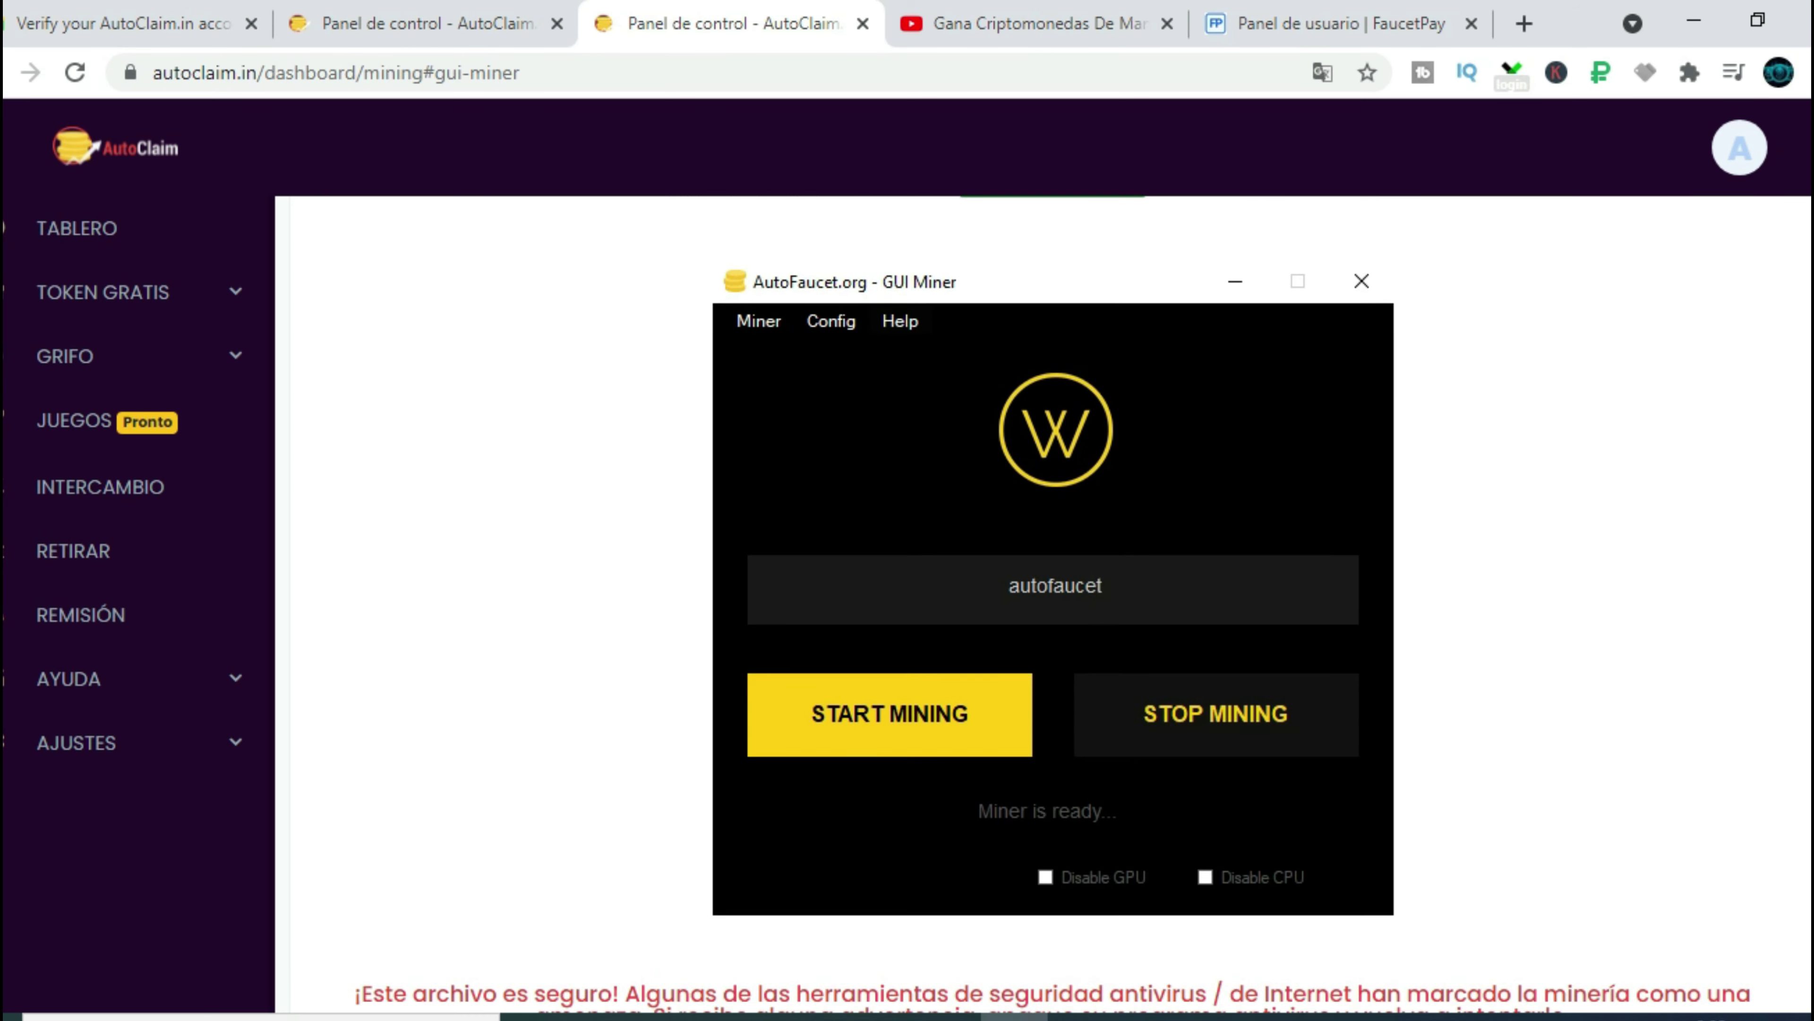
scroll(1053, 604, up, 4)
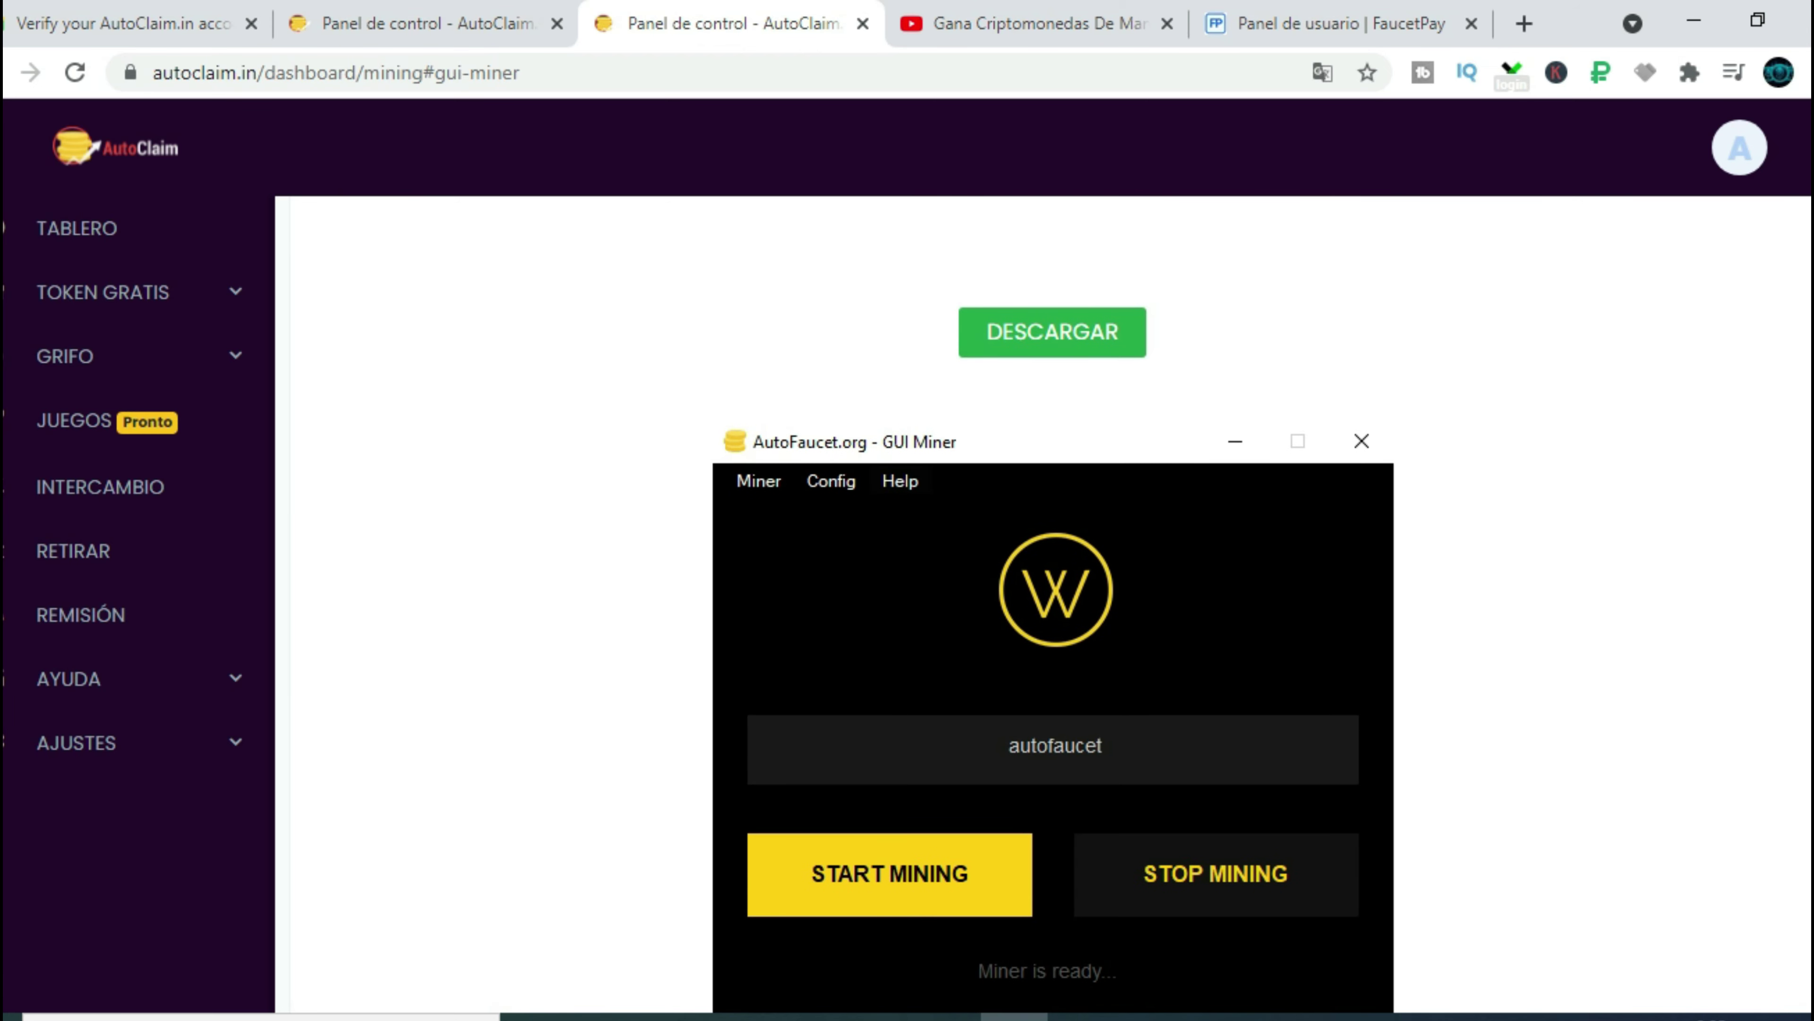
scroll(1053, 603, down, 2)
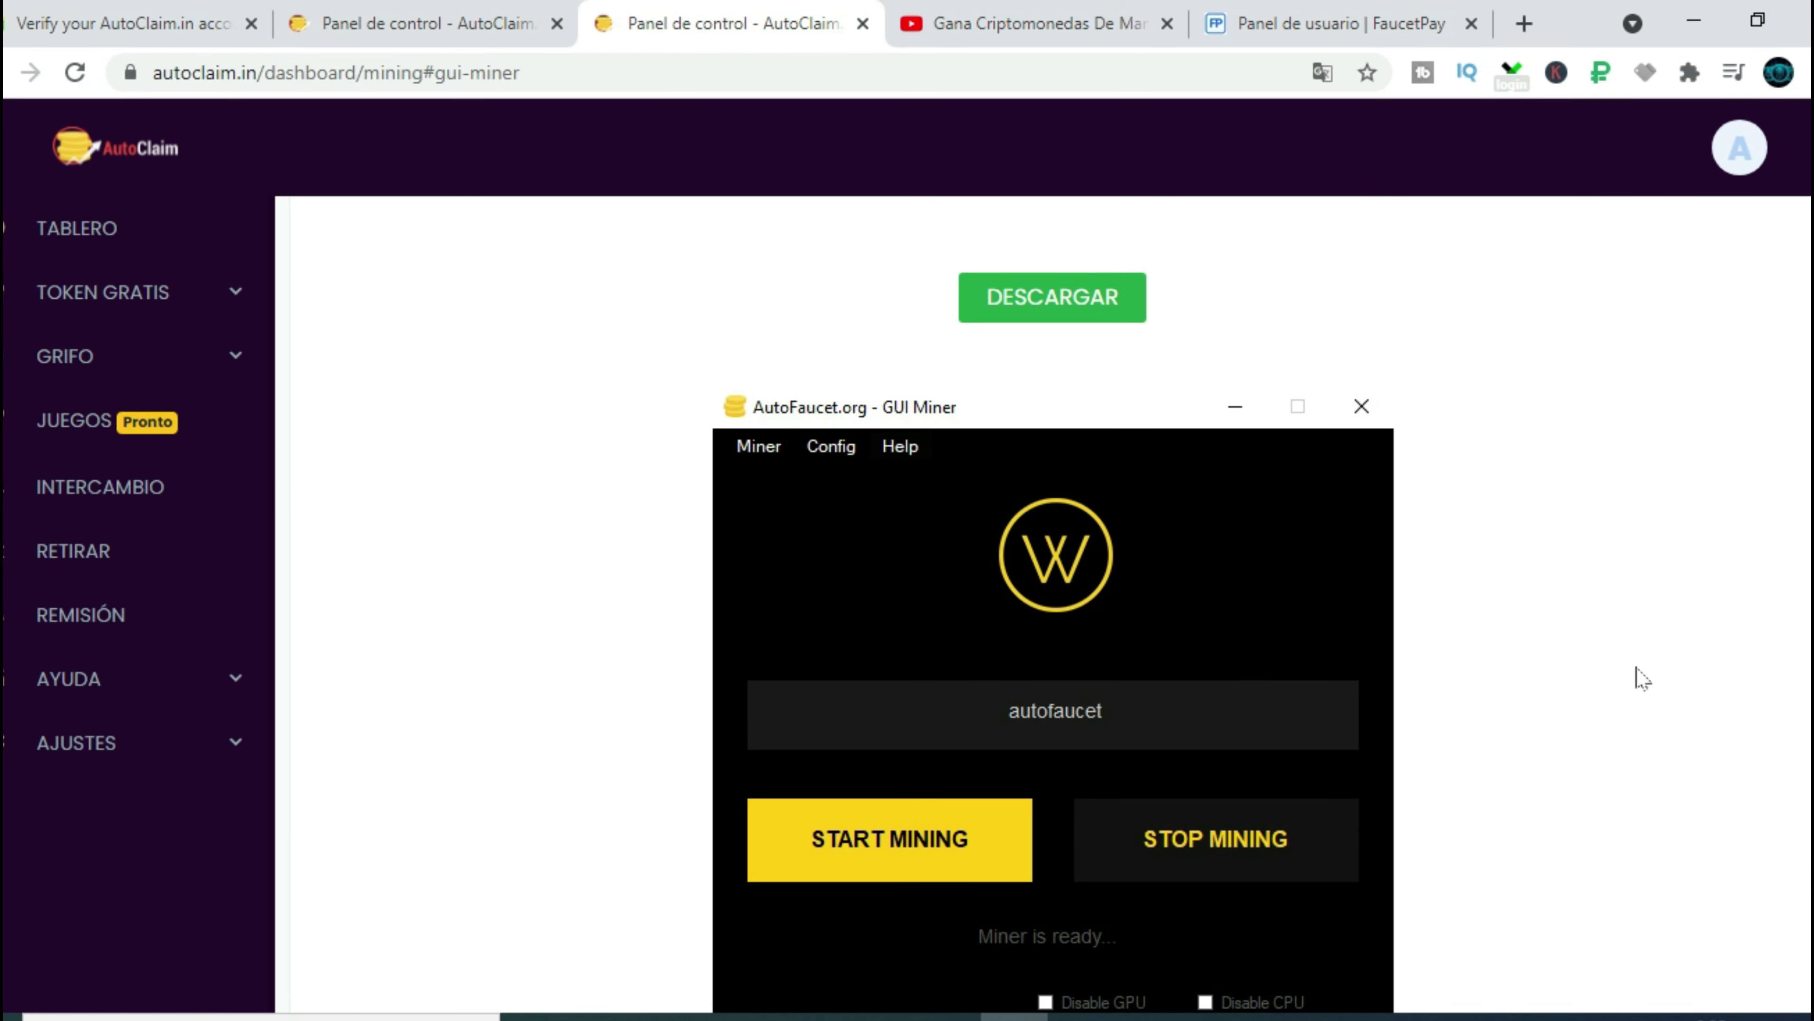
scroll(1052, 604, up, 8)
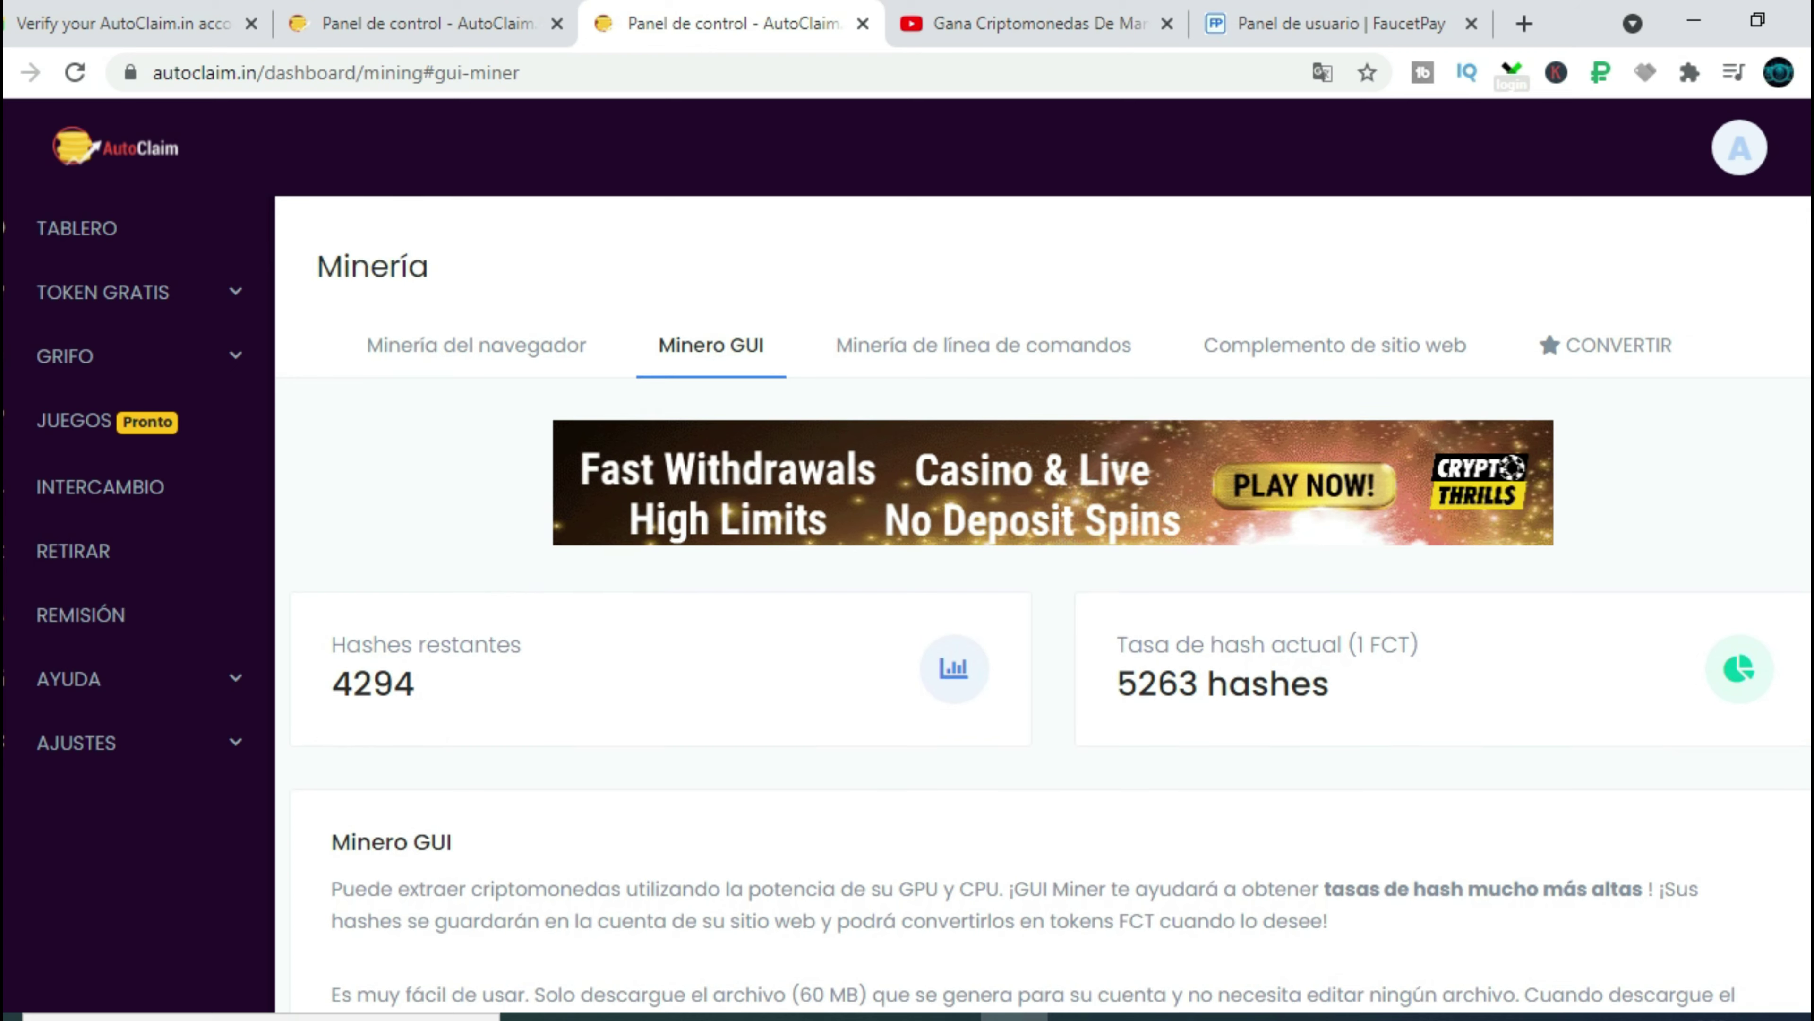
Open the command-line mining section and review the XMRig downloads and the config.json details
click(937, 350)
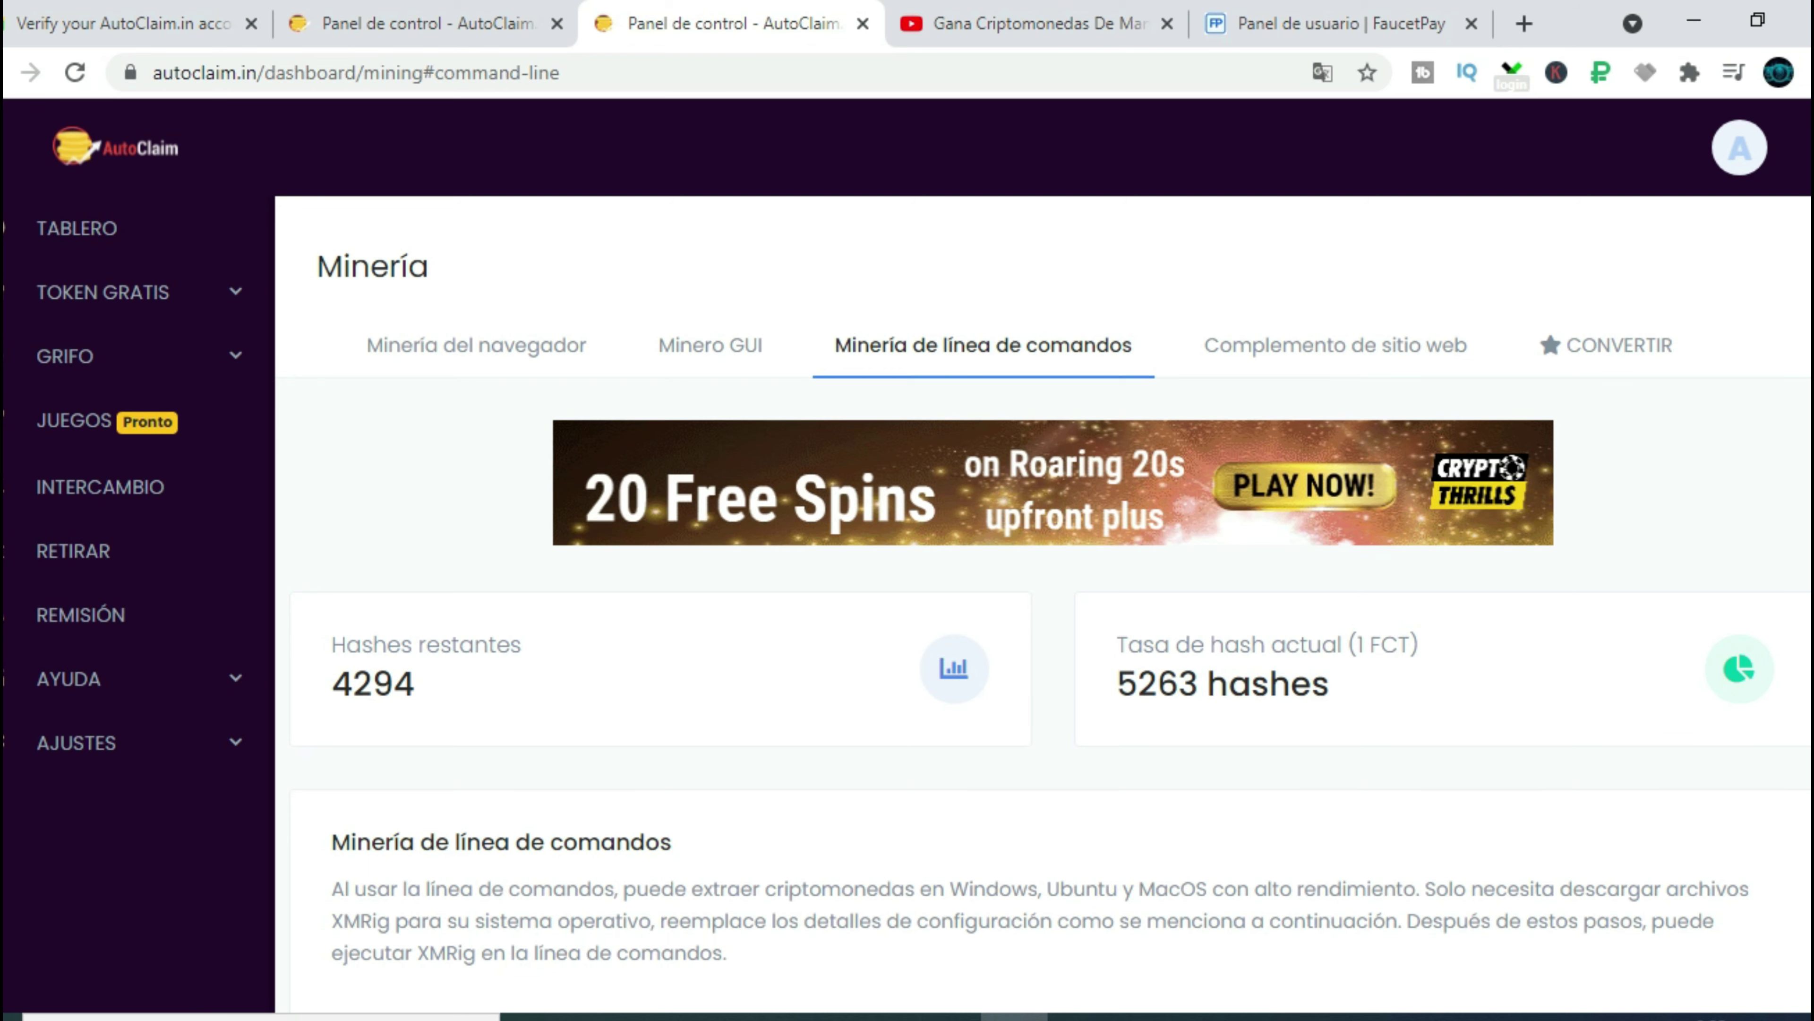
scroll(1758, 828, down, 6)
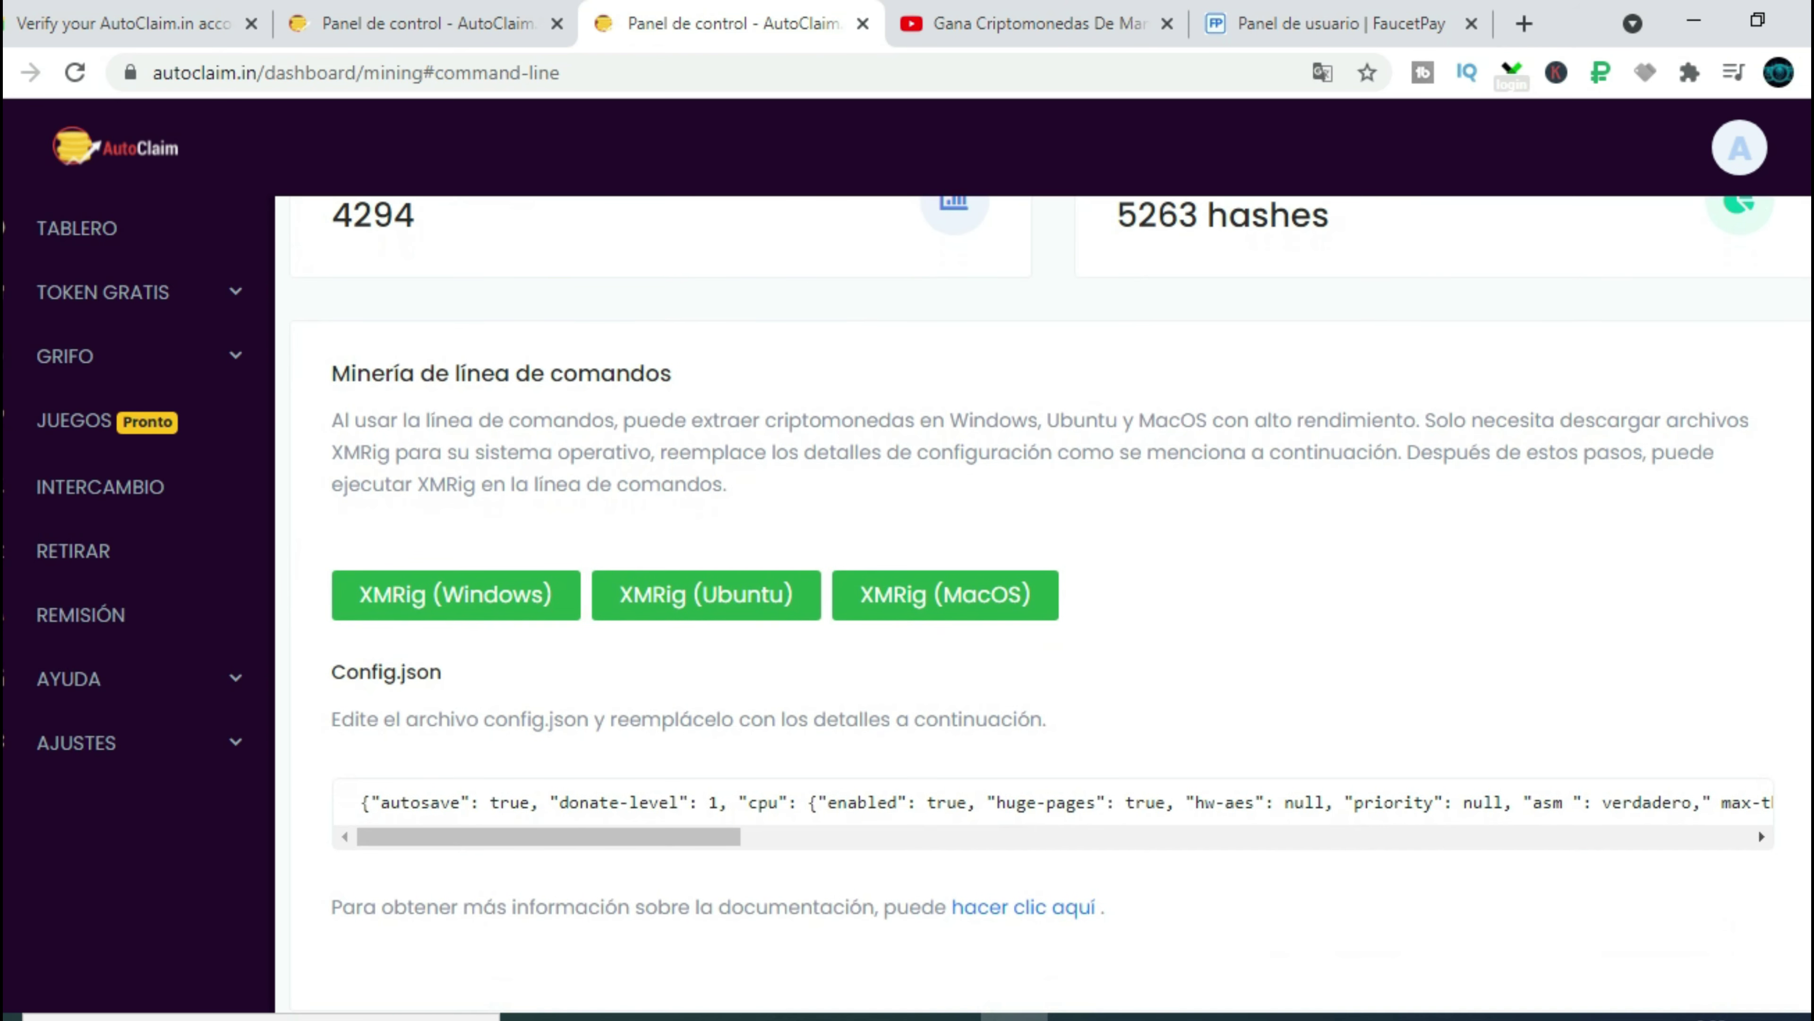